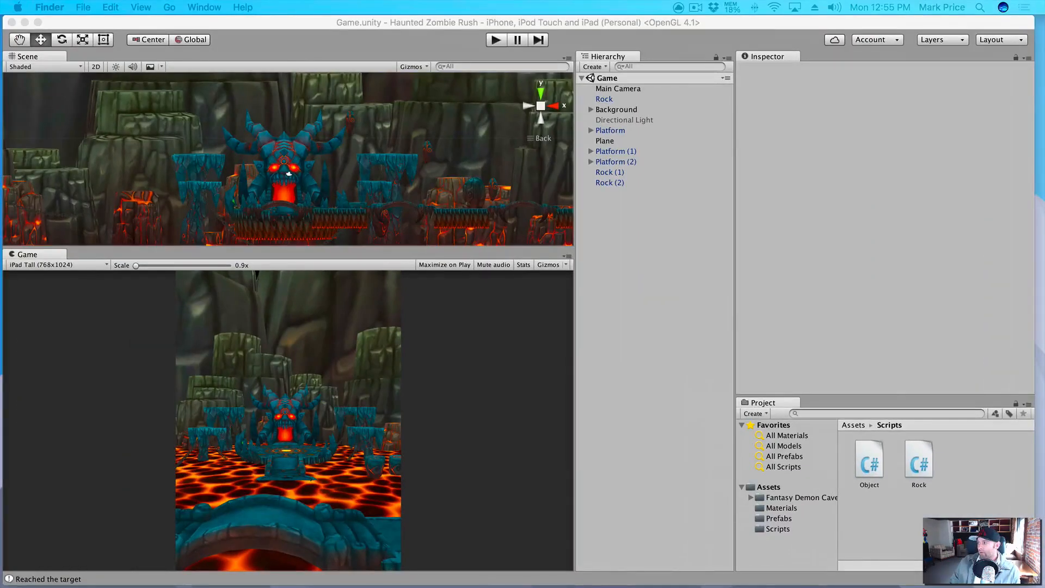
# Switch to Finder and examine the contents of the zombie folder's models and animations subfolders
pyautogui.moveTo(1044, 122); pyautogui.dragTo(730, 71)
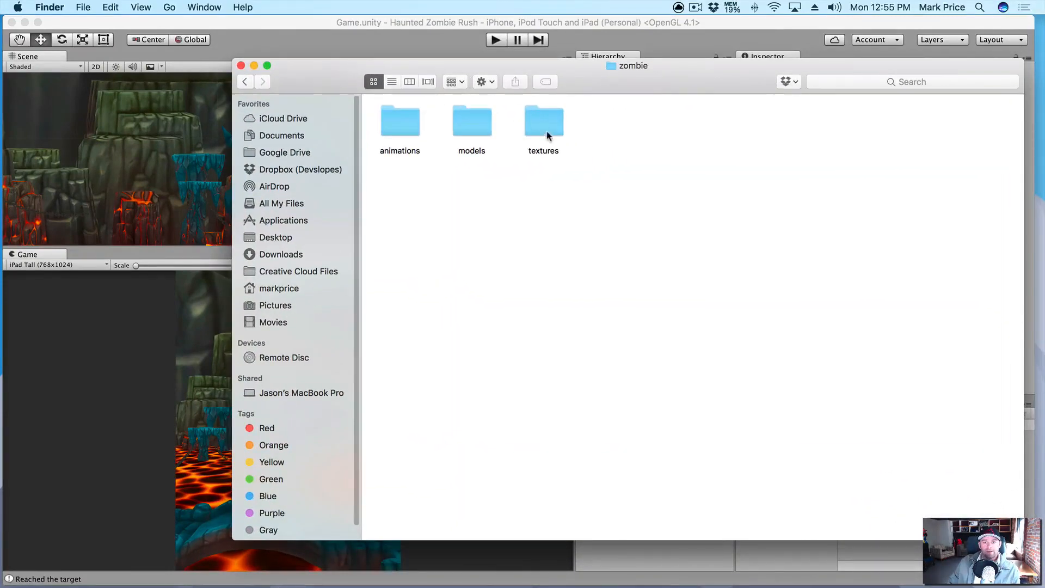
pyautogui.click(466, 115)
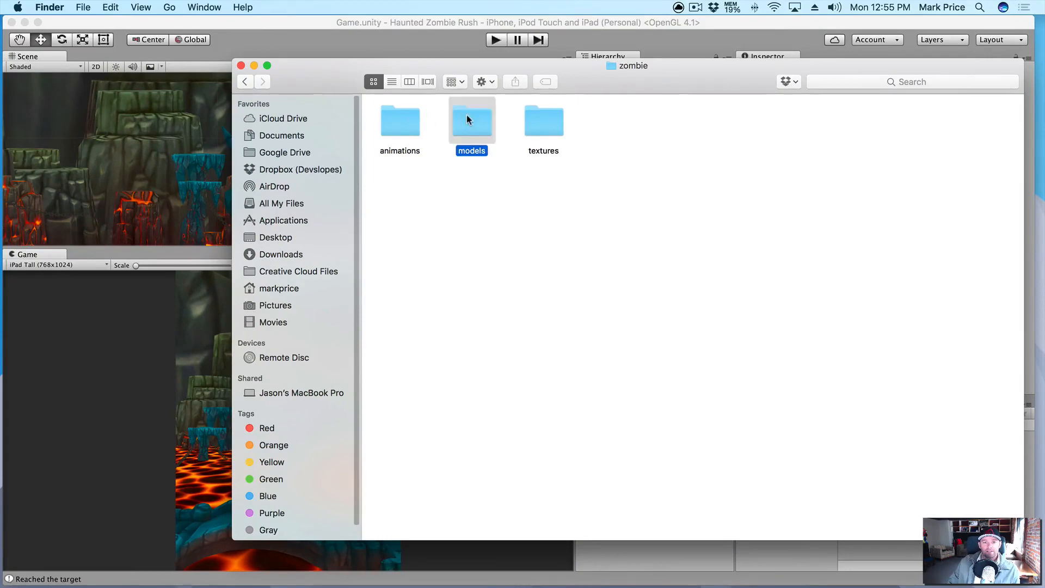
pyautogui.doubleClick(466, 115)
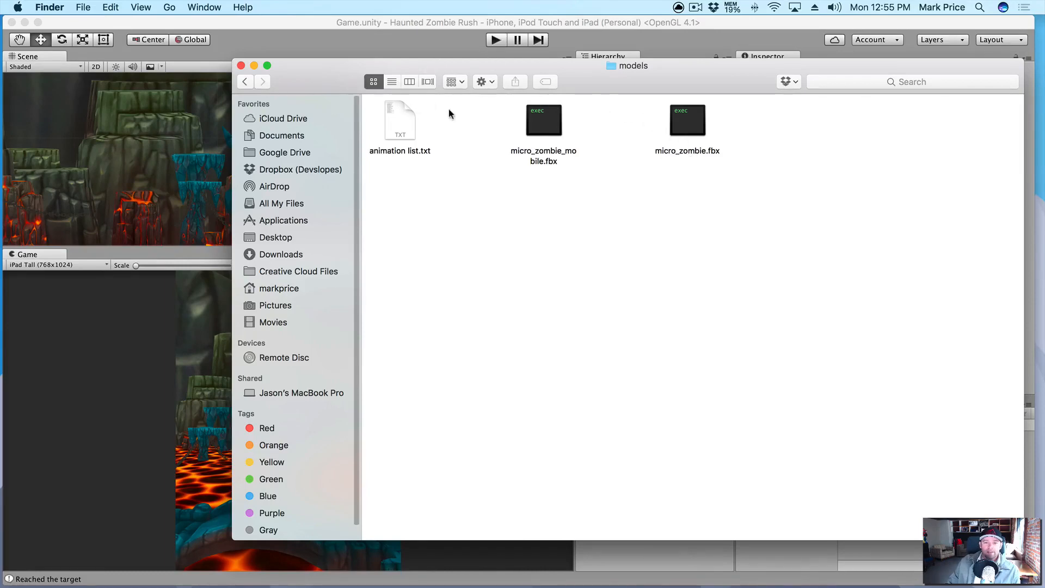
pyautogui.click(245, 82)
pyautogui.doubleClick(393, 121)
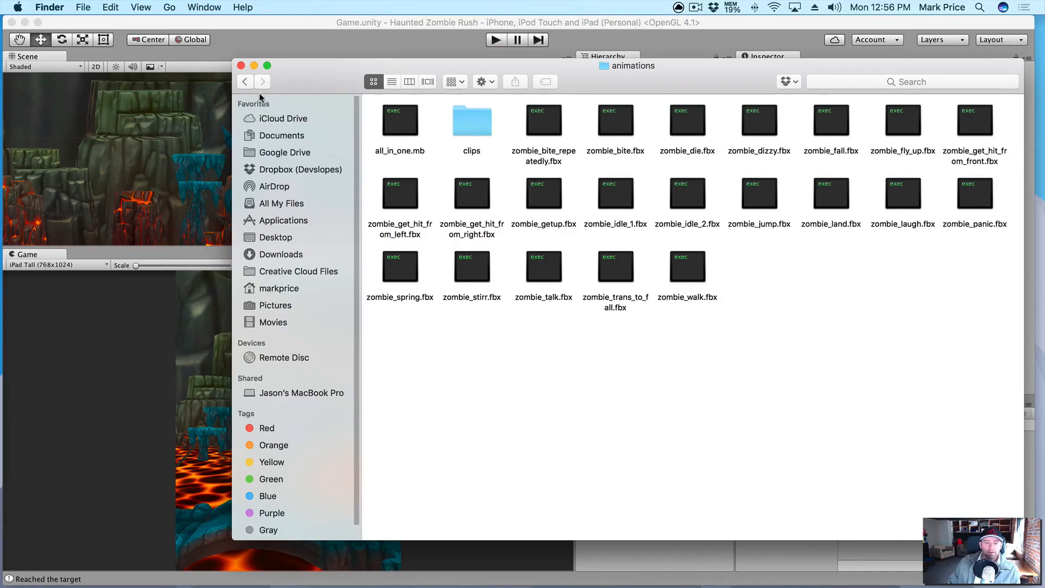
pyautogui.click(242, 82)
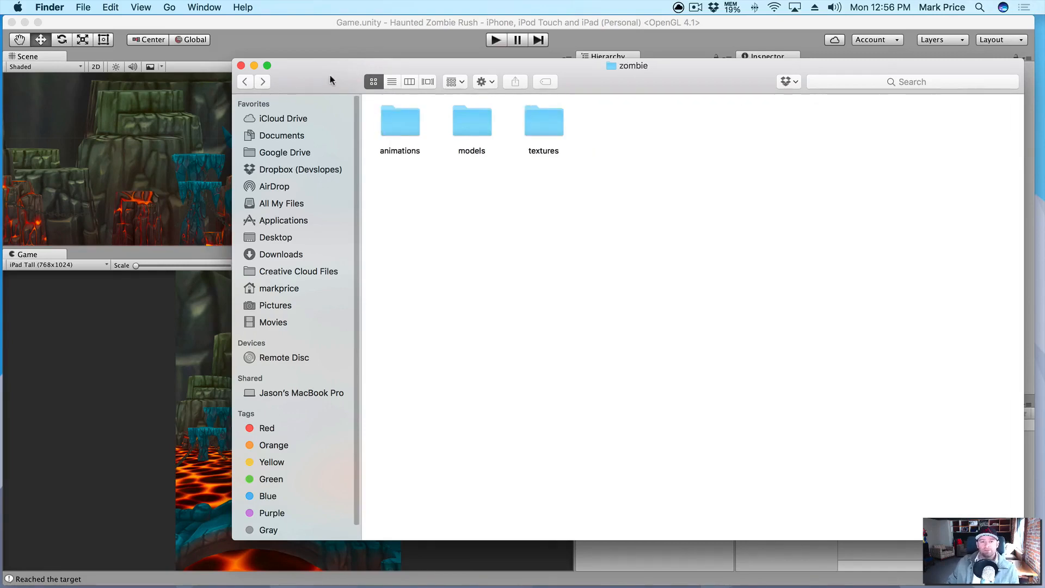
pyautogui.moveTo(330, 80); pyautogui.dragTo(1044, 51)
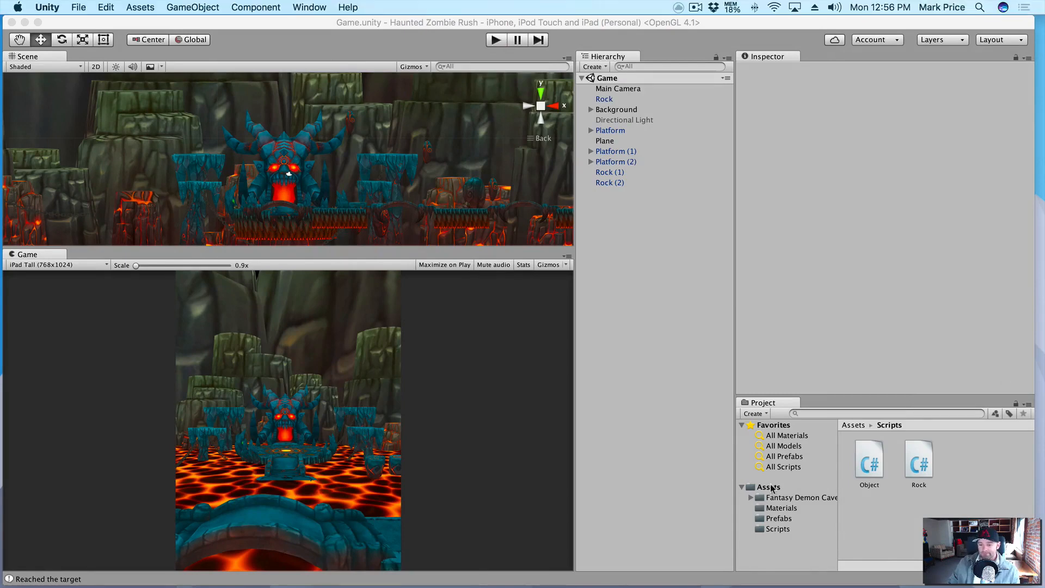
# Switch to Unity and create a folder named Zombie in the project's Assets
pyautogui.click(772, 487)
pyautogui.rightClick(773, 487)
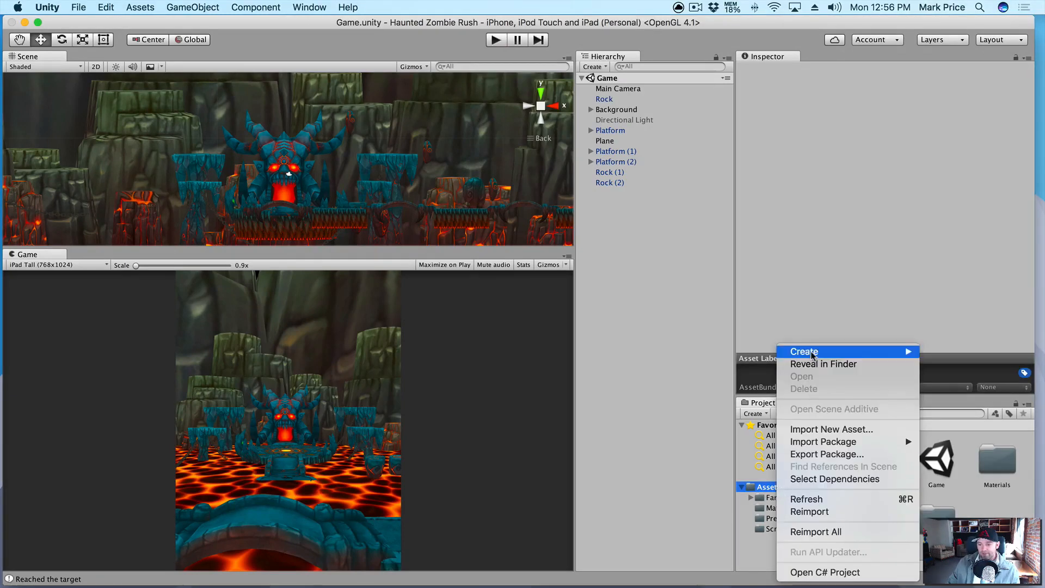
pyautogui.moveTo(811, 354)
pyautogui.click(677, 240)
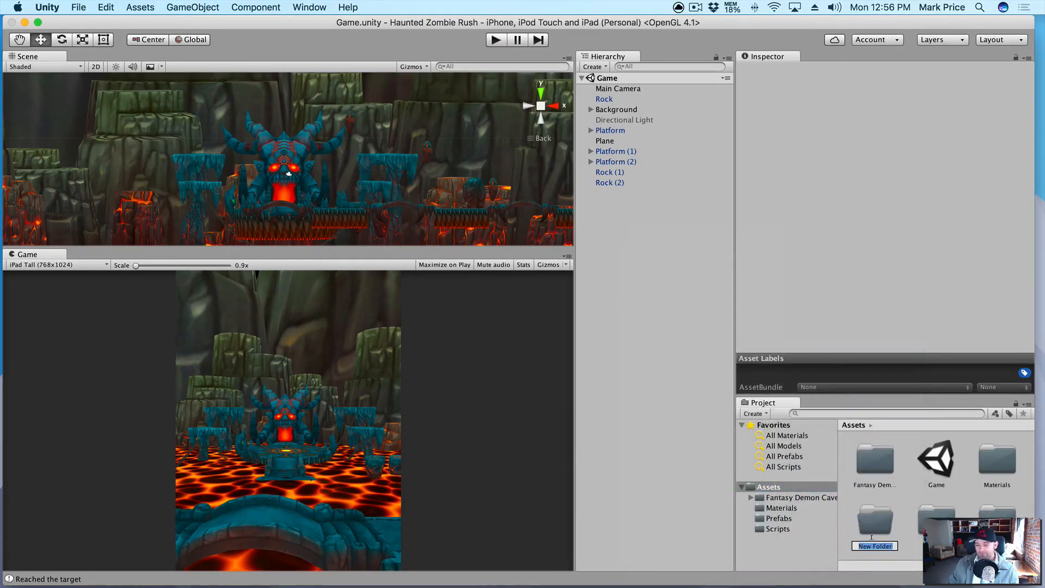
pyautogui.write('Zombie')
pyautogui.press('Return')
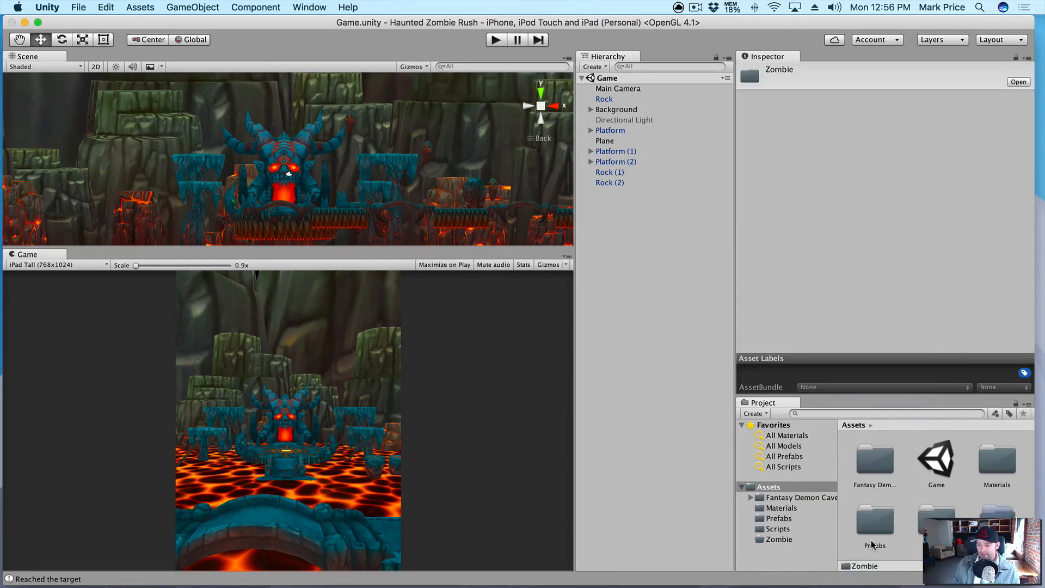
# Import the models and textures folders from the zombie folder in Finder into the Unity project's Zombie folder
pyautogui.moveTo(1044, 76); pyautogui.dragTo(351, 142)
pyautogui.click(490, 185)
pyautogui.doubleClick(490, 186)
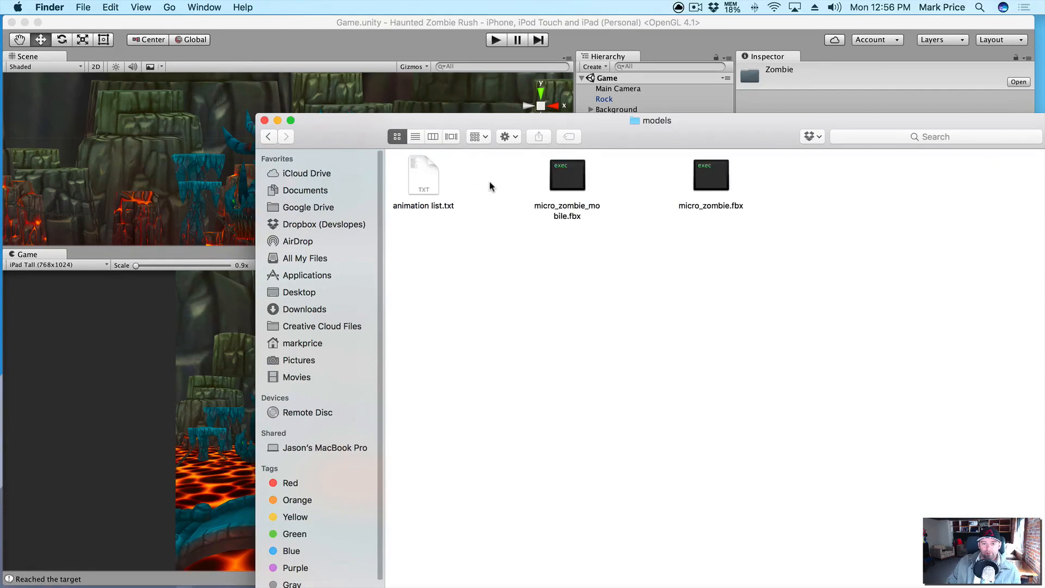
pyautogui.click(269, 137)
pyautogui.rightClick(570, 181)
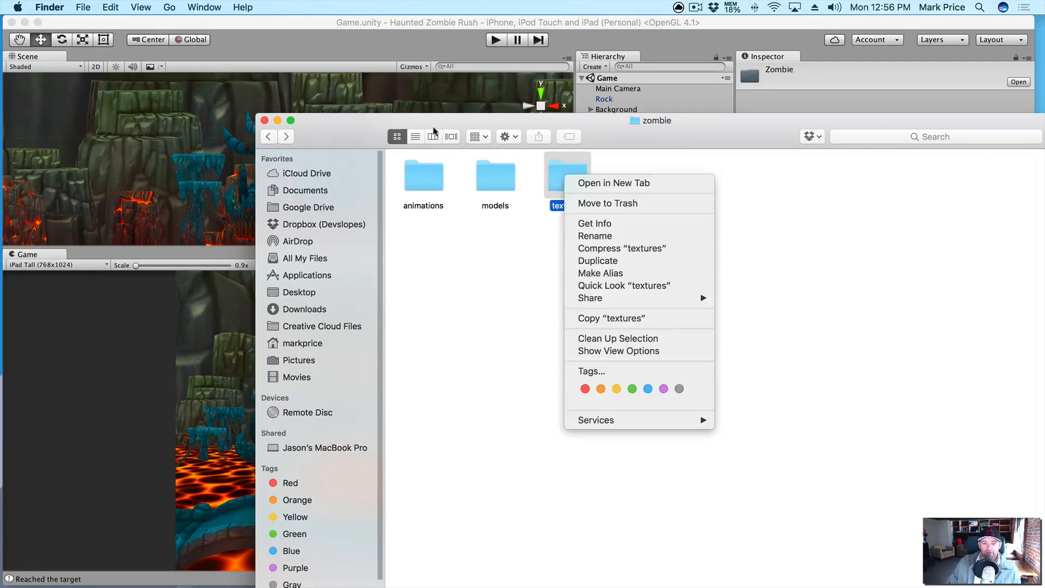
pyautogui.keyDown('super'); pyautogui.click(485, 161); pyautogui.keyUp('super')
pyautogui.moveTo(445, 120); pyautogui.dragTo(212, 77)
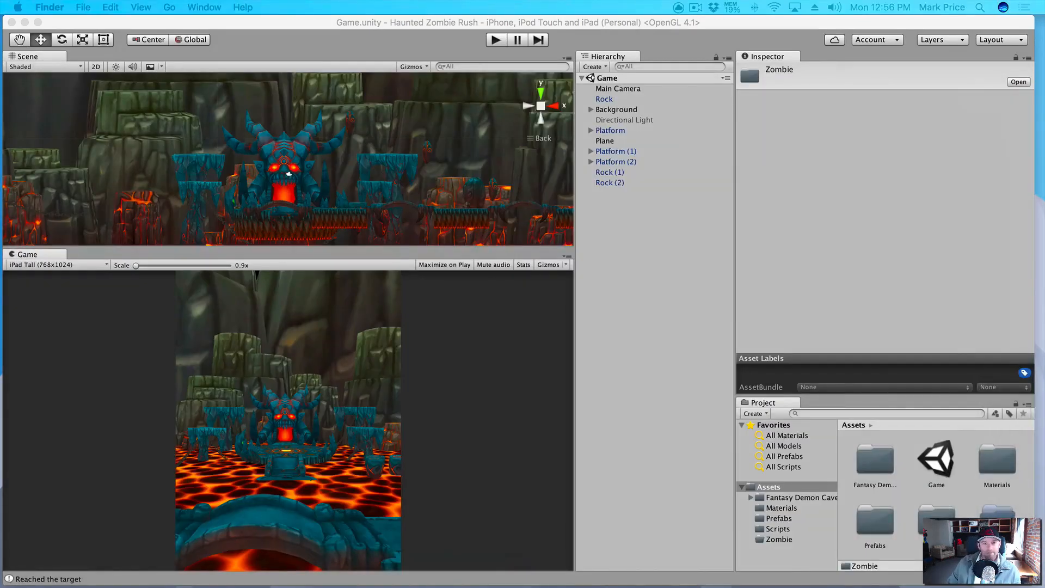
pyautogui.doubleClick(996, 517)
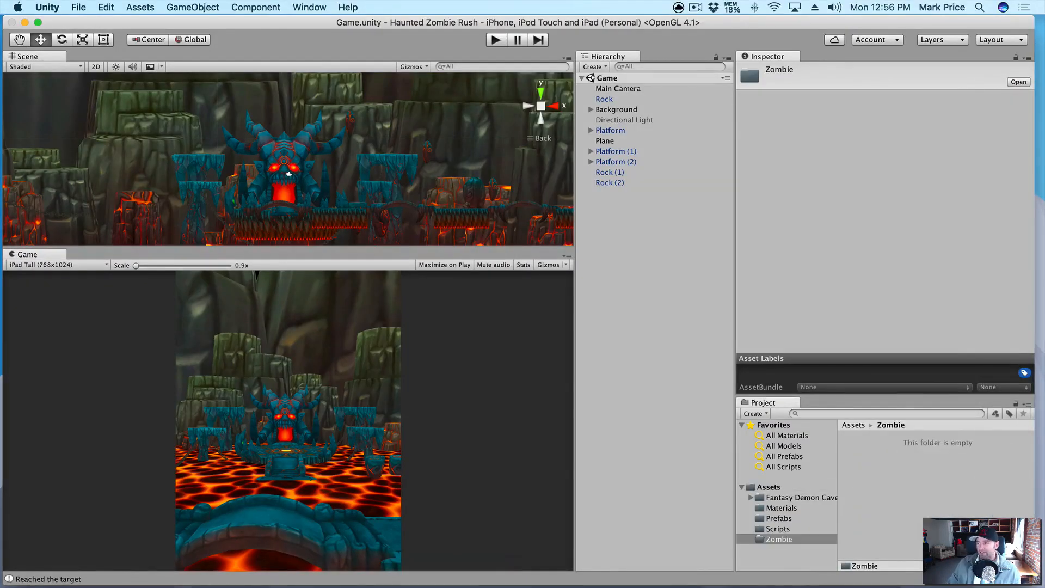
pyautogui.moveTo(0, 81); pyautogui.dragTo(165, 80)
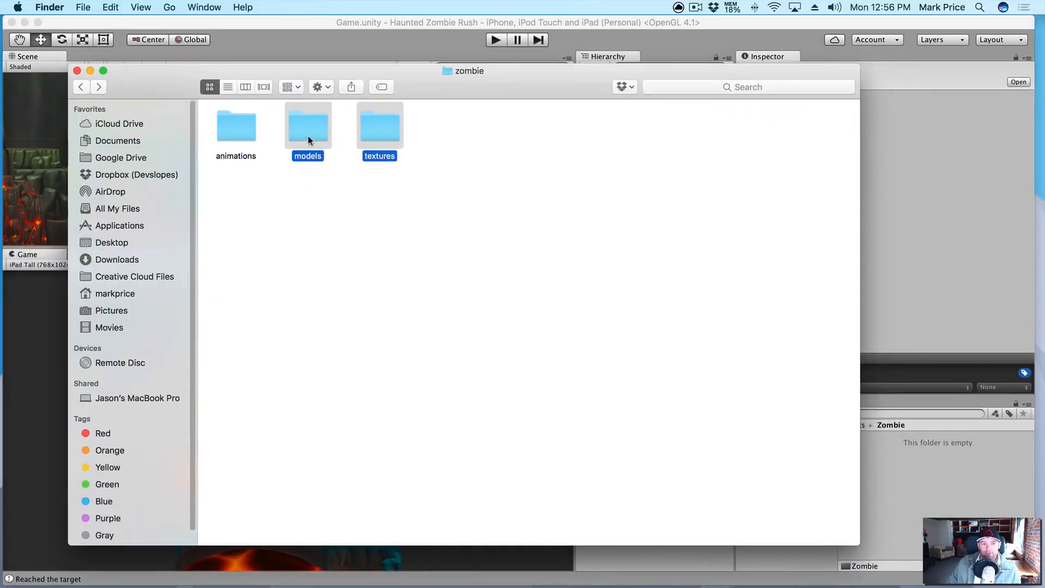
pyautogui.moveTo(305, 138); pyautogui.dragTo(76, 76)
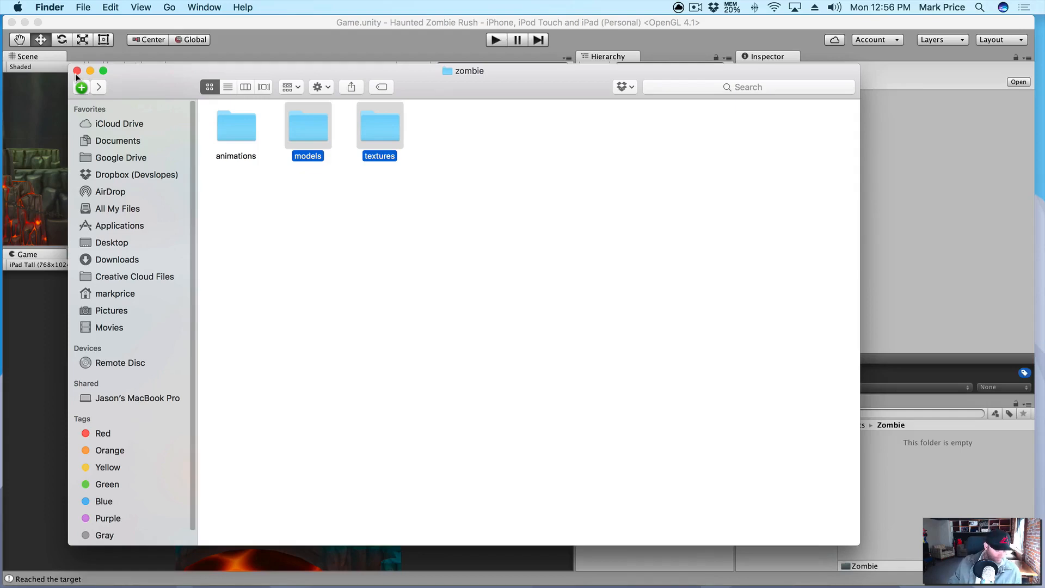
pyautogui.moveTo(76, 76); pyautogui.dragTo(76, 76)
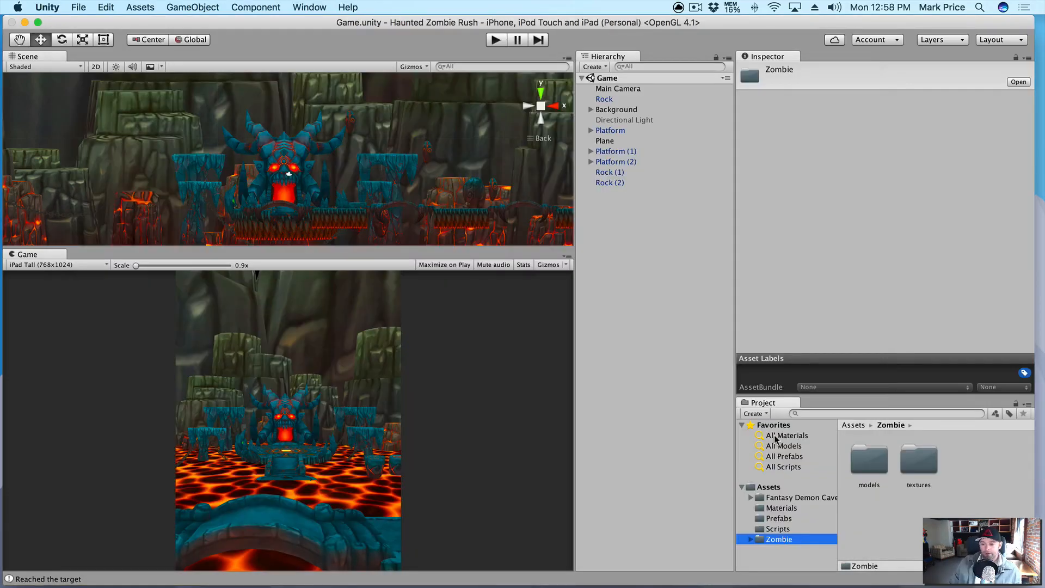
# Open the imported models folder and examine the animation list and micro_zombie_mobile's Model, Rig and Animations import settings
pyautogui.doubleClick(871, 462)
pyautogui.click(875, 460)
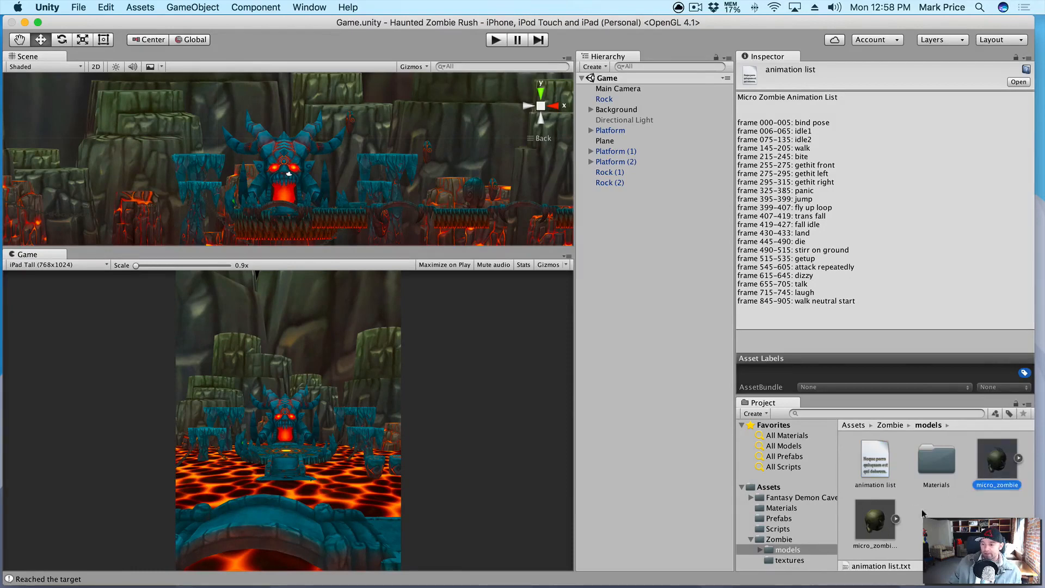
pyautogui.click(875, 522)
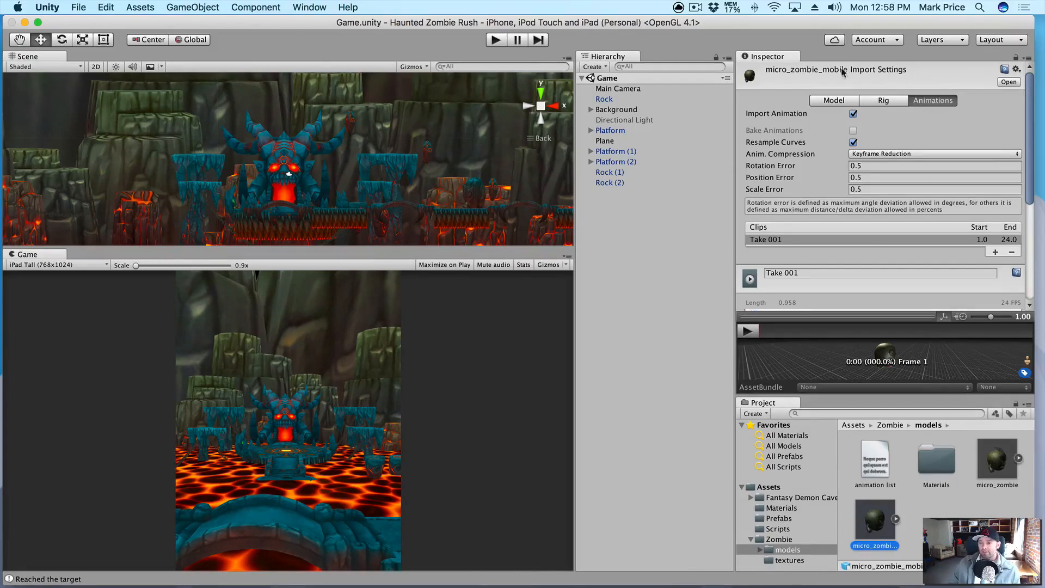
pyautogui.click(838, 99)
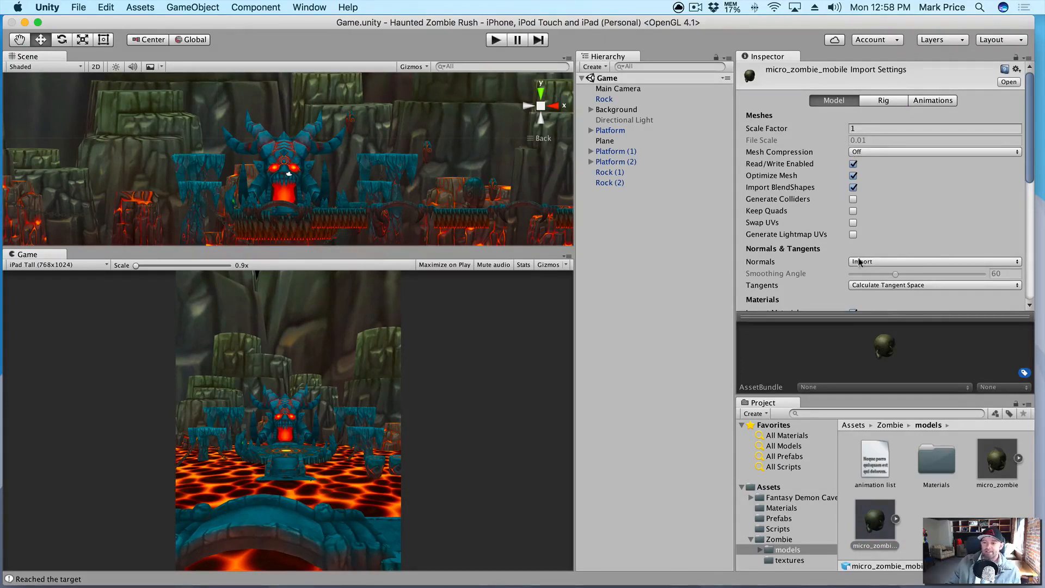
pyautogui.scroll(-1, 858, 251)
pyautogui.scroll(1, 838, 239)
pyautogui.click(873, 100)
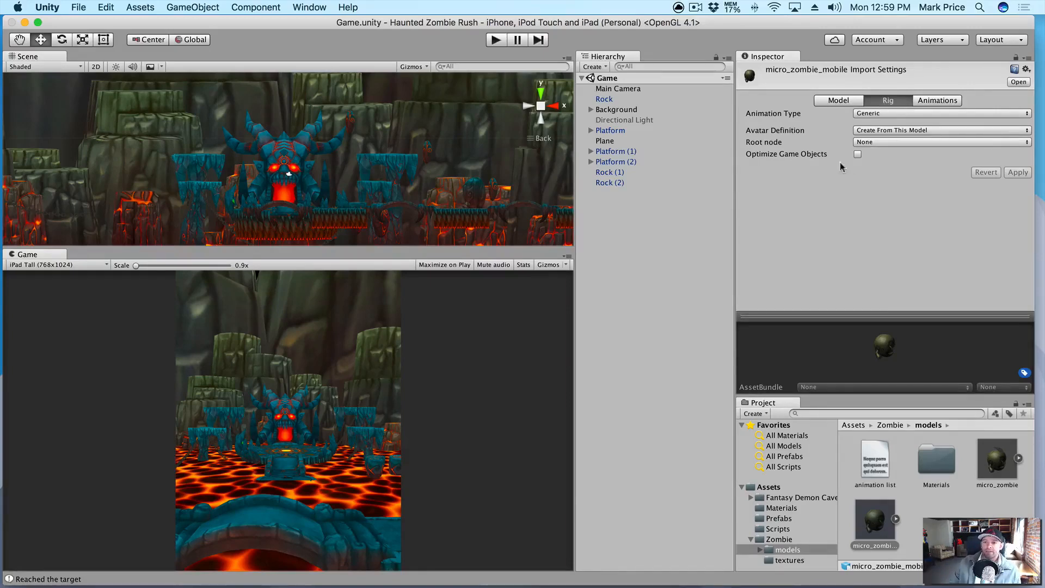
pyautogui.click(943, 101)
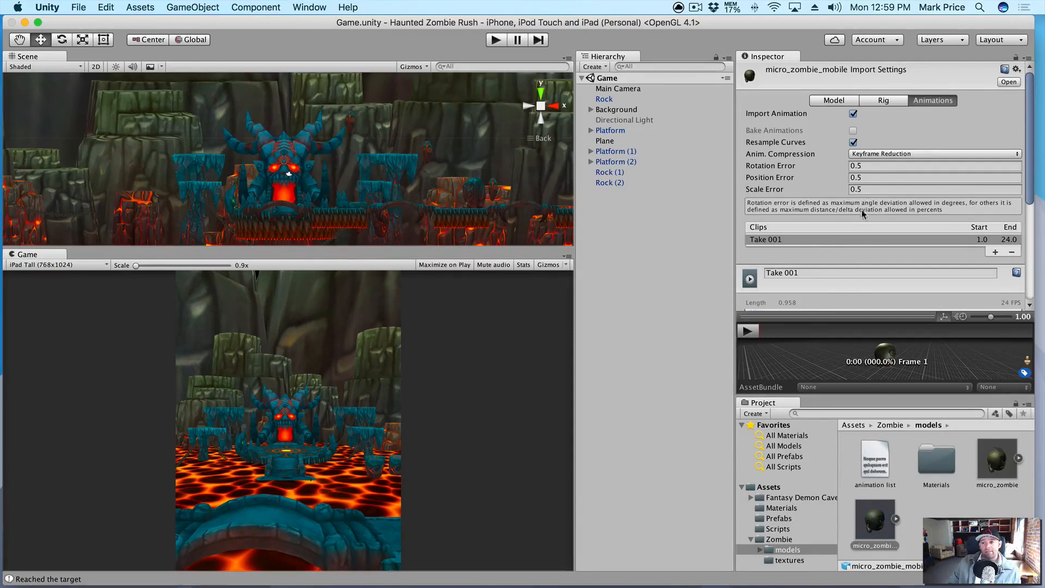
# Check the animation list, and rename micro_zombie_mobile's Take 001 clip as Idle
pyautogui.click(877, 457)
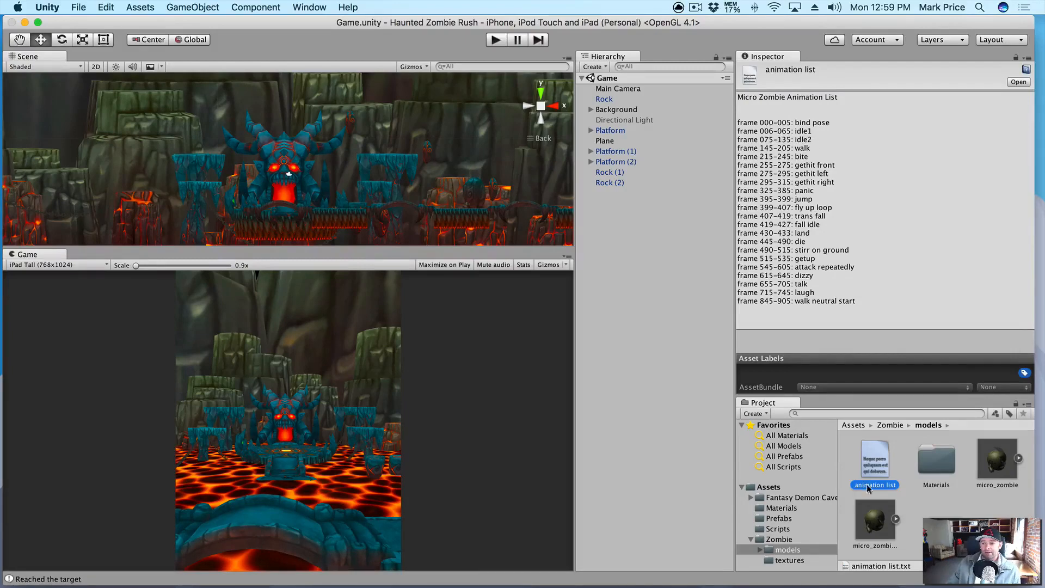
pyautogui.click(875, 521)
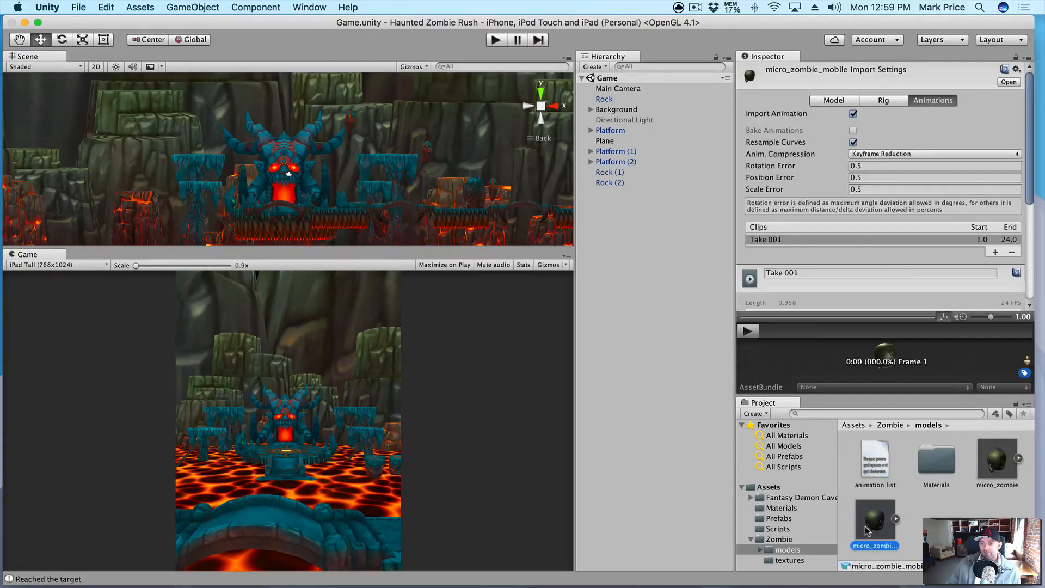
pyautogui.click(796, 272)
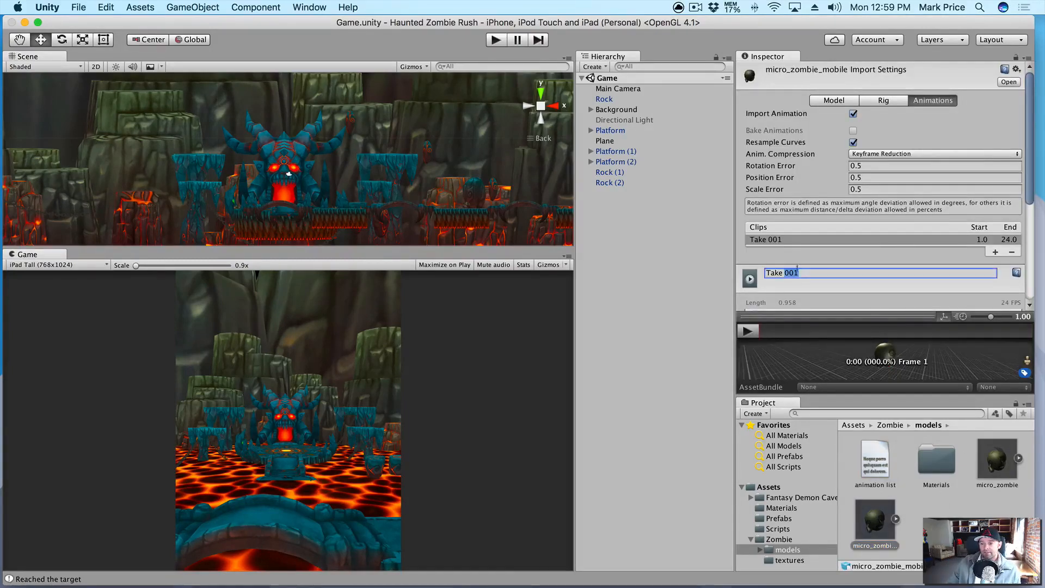
pyautogui.press('BackSpace')
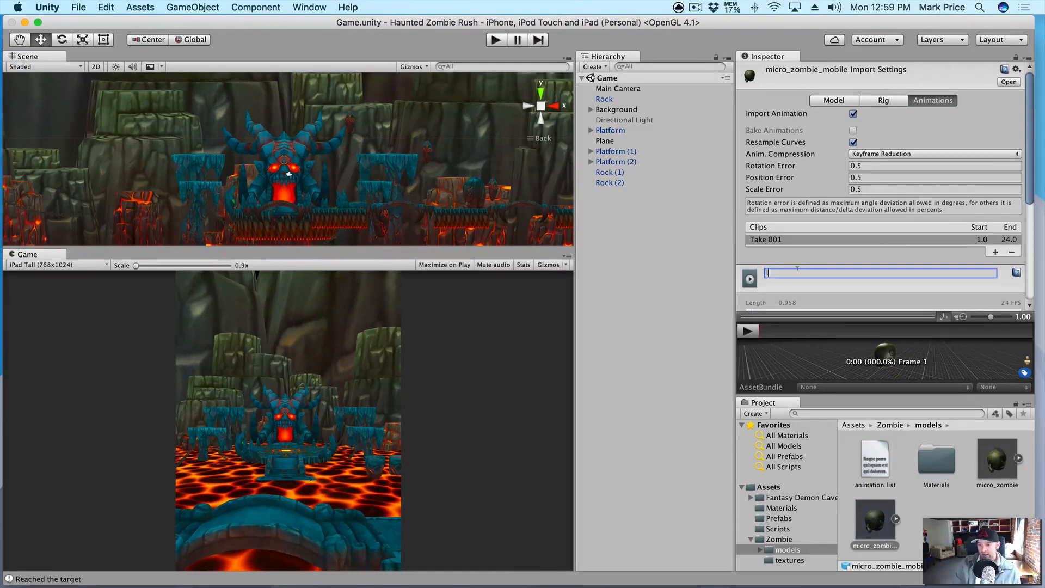
pyautogui.write('Idle')
pyautogui.scroll(-5, 792, 261)
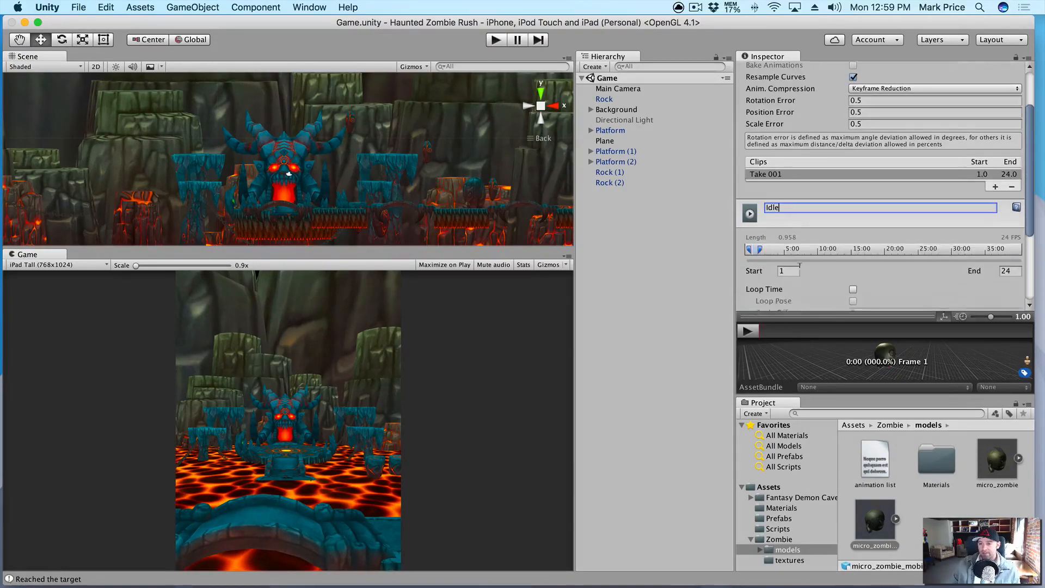
pyautogui.scroll(-1, 787, 248)
# Set the Idle clip's frame range to start at 6 and end at 65
pyautogui.click(792, 233)
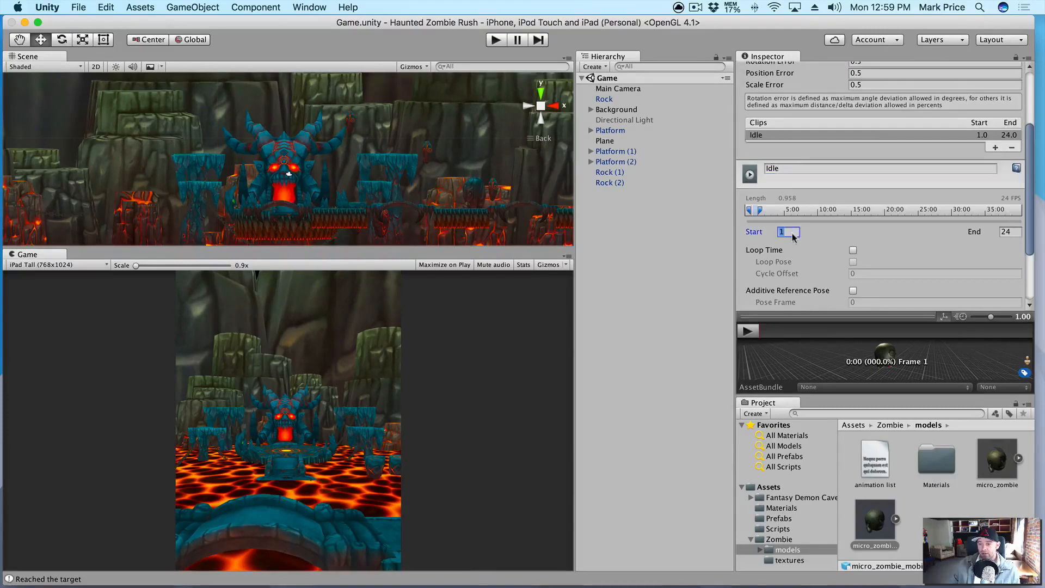
pyautogui.write('6')
pyautogui.press('Tab')
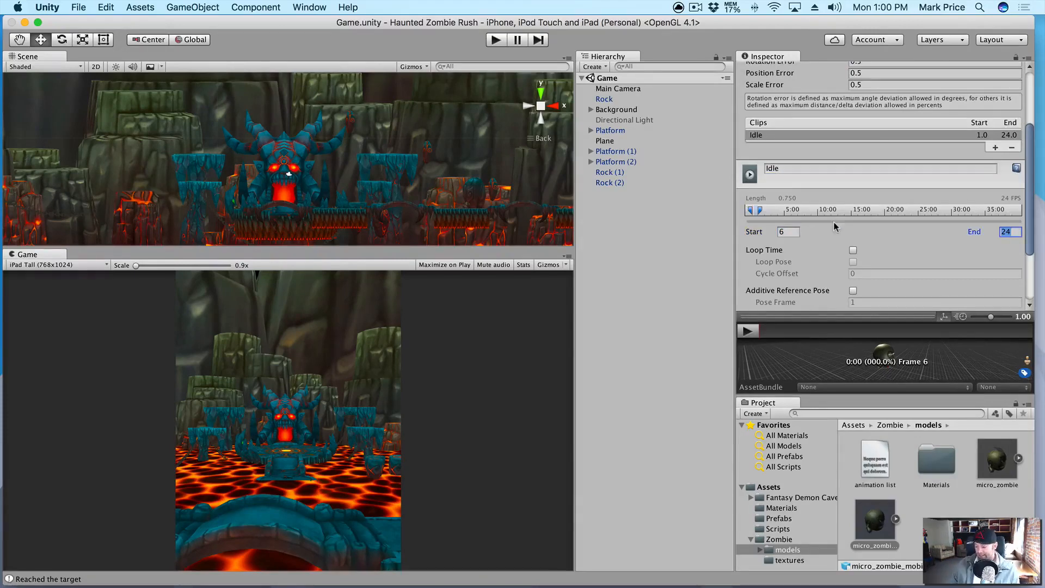
pyautogui.write('65')
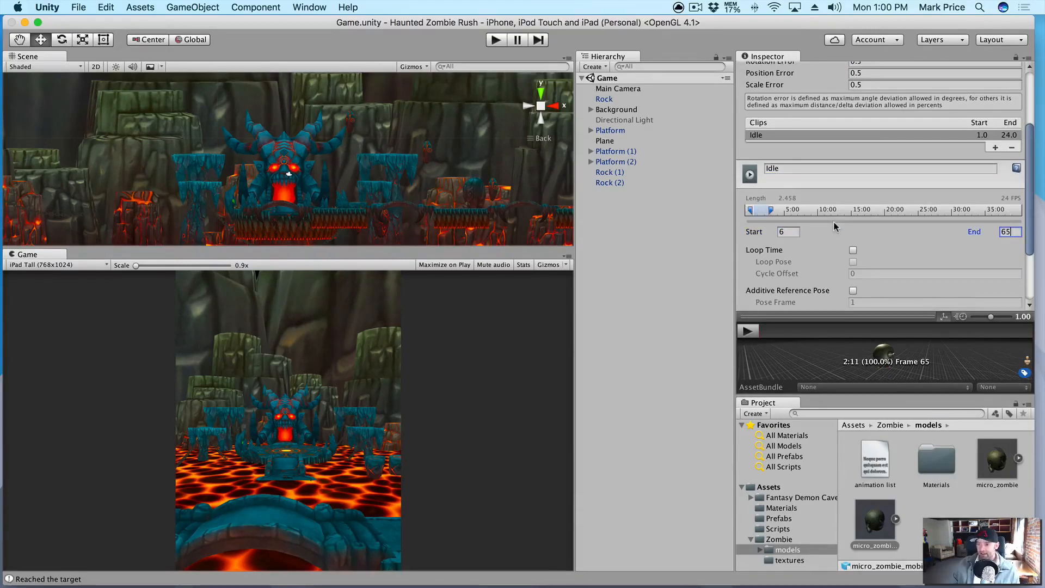
# Enable Loop Time for the Idle clip and apply the import settings
pyautogui.click(853, 250)
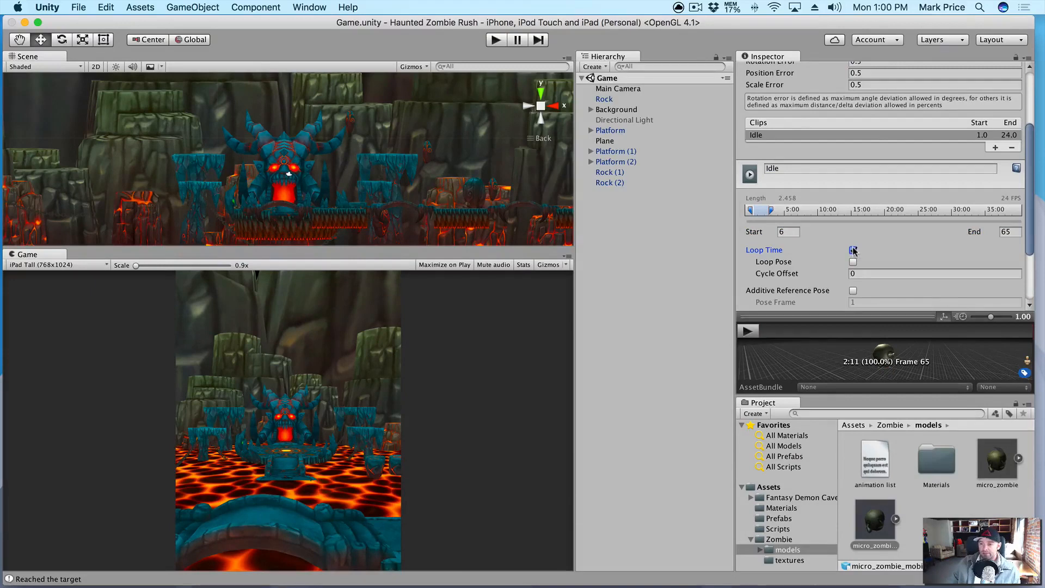
pyautogui.scroll(-5, 877, 222)
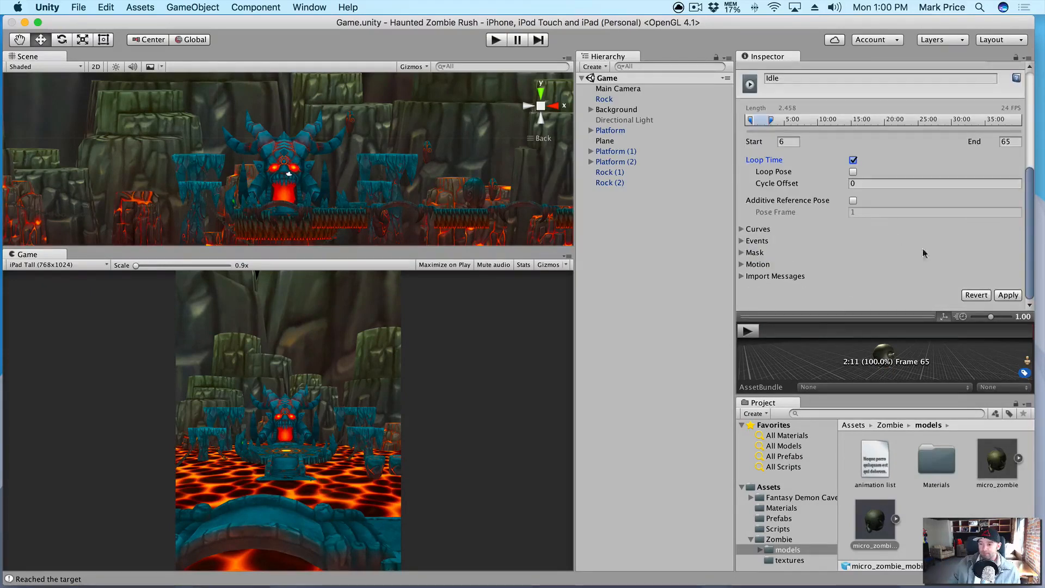
pyautogui.click(1007, 295)
# Consult the animation list for the jump frames, and add a second clip named Jump to micro_zombie_mobile
pyautogui.click(874, 458)
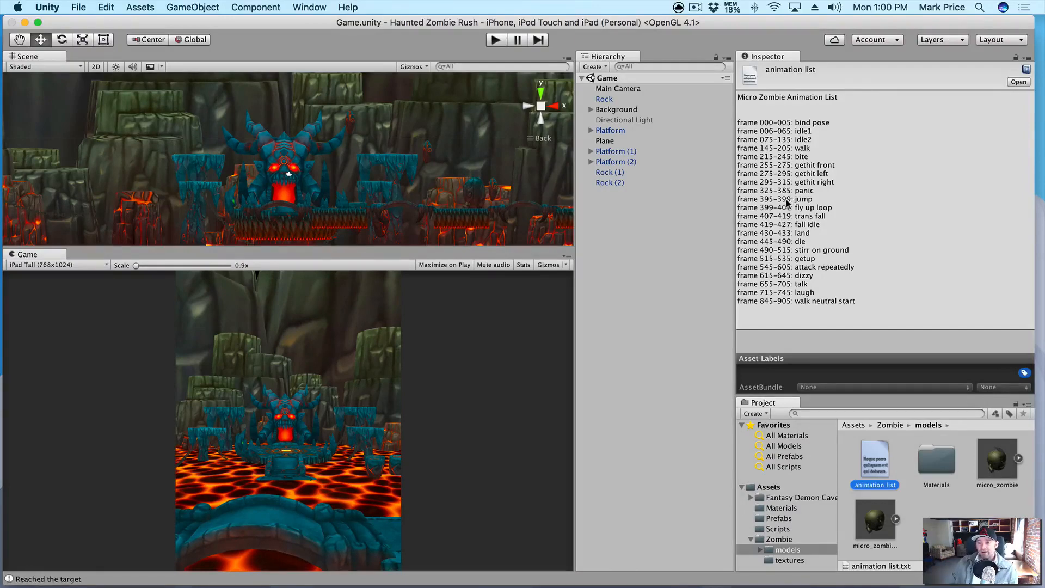
pyautogui.click(879, 516)
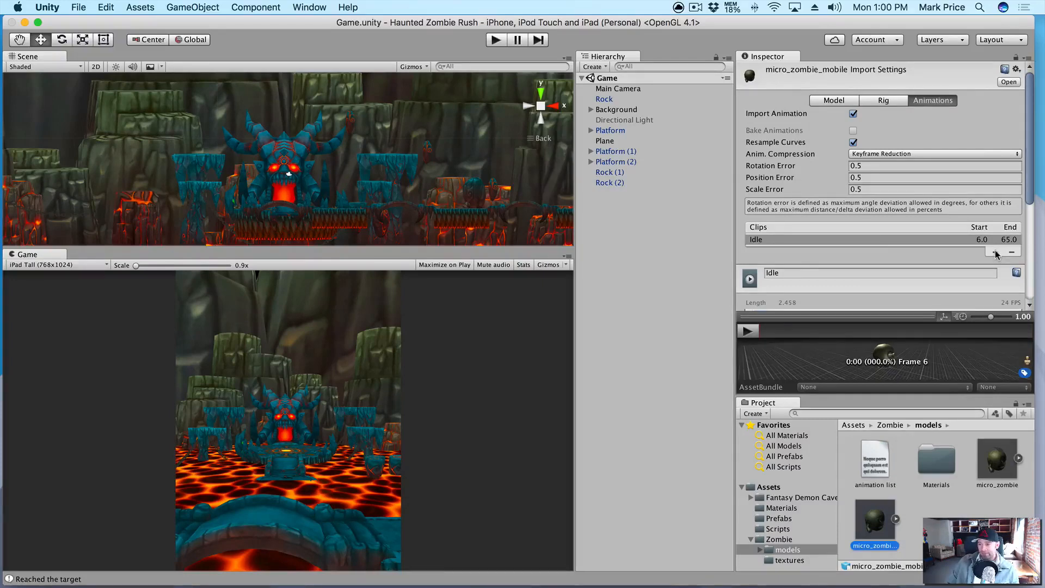
pyautogui.click(995, 252)
pyautogui.click(782, 283)
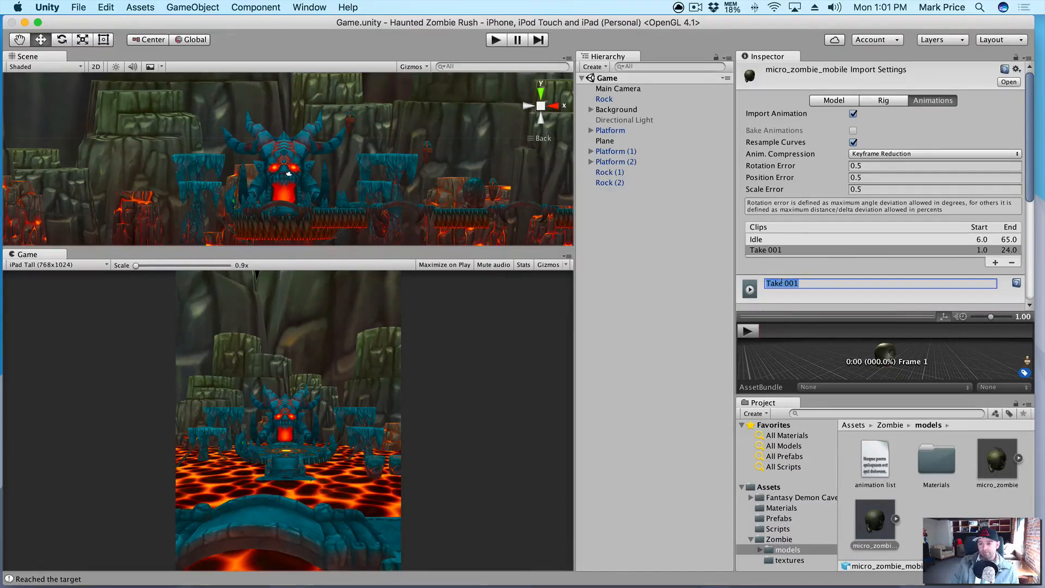
pyautogui.write('Jump')
pyautogui.scroll(-5, 799, 163)
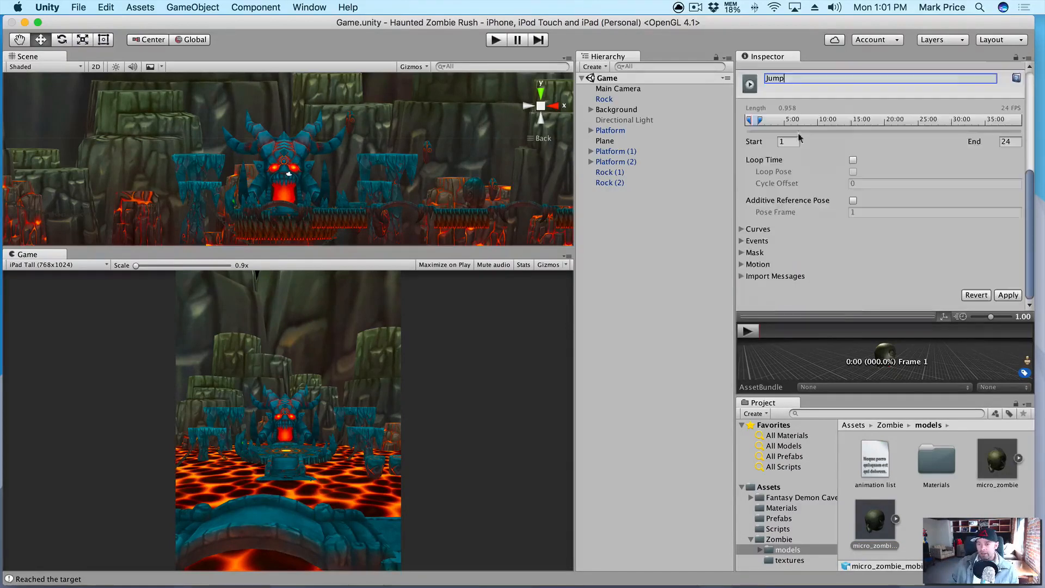
# Set the Jump clip's frame range to start at 24 and end at 399, and apply the import settings
pyautogui.click(785, 139)
pyautogui.write('24')
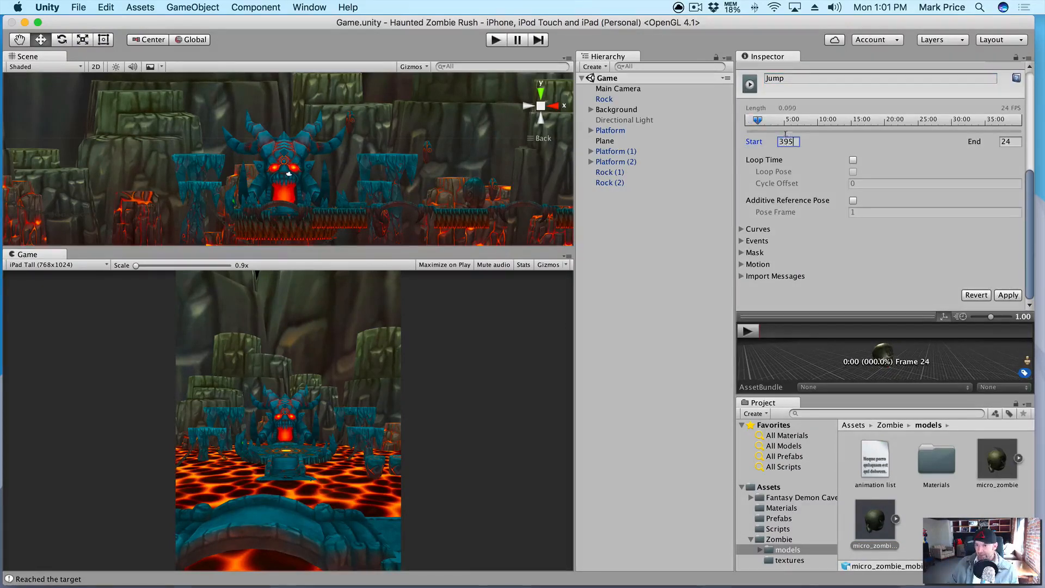
pyautogui.press('Tab')
pyautogui.write('399')
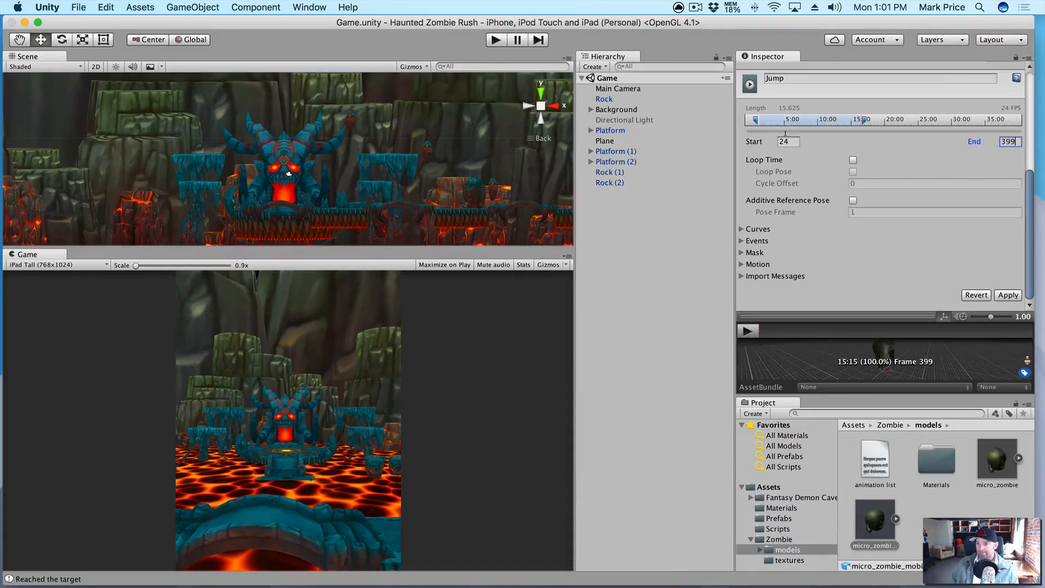
pyautogui.click(1004, 296)
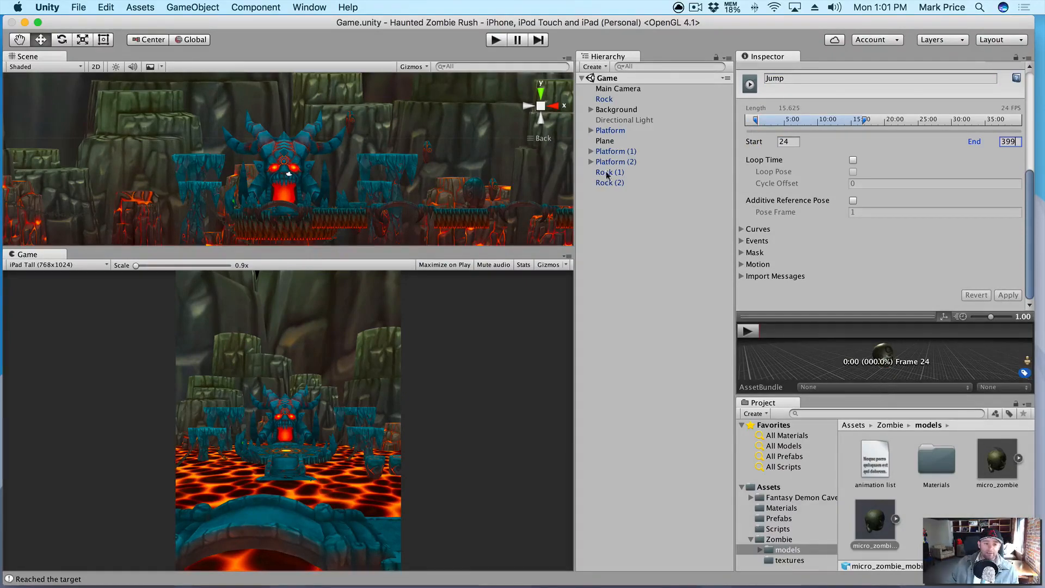
# Place the micro_zombie_mobile model in the scene near the bridge platforms over the lava
pyautogui.click(360, 158)
pyautogui.keyDown('alt'); pyautogui.moveTo(361, 158); pyautogui.dragTo(357, 219); pyautogui.keyUp('alt')
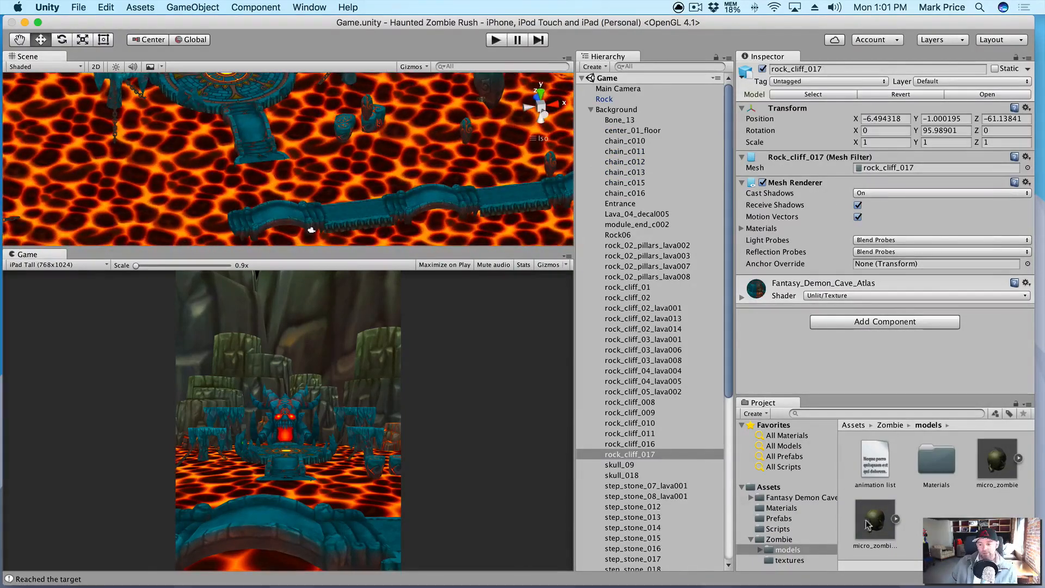
pyautogui.moveTo(874, 520); pyautogui.dragTo(463, 196)
pyautogui.scroll(5, 462, 196)
pyautogui.moveTo(463, 200); pyautogui.dragTo(343, 190, button='middle')
pyautogui.scroll(-2, 344, 190)
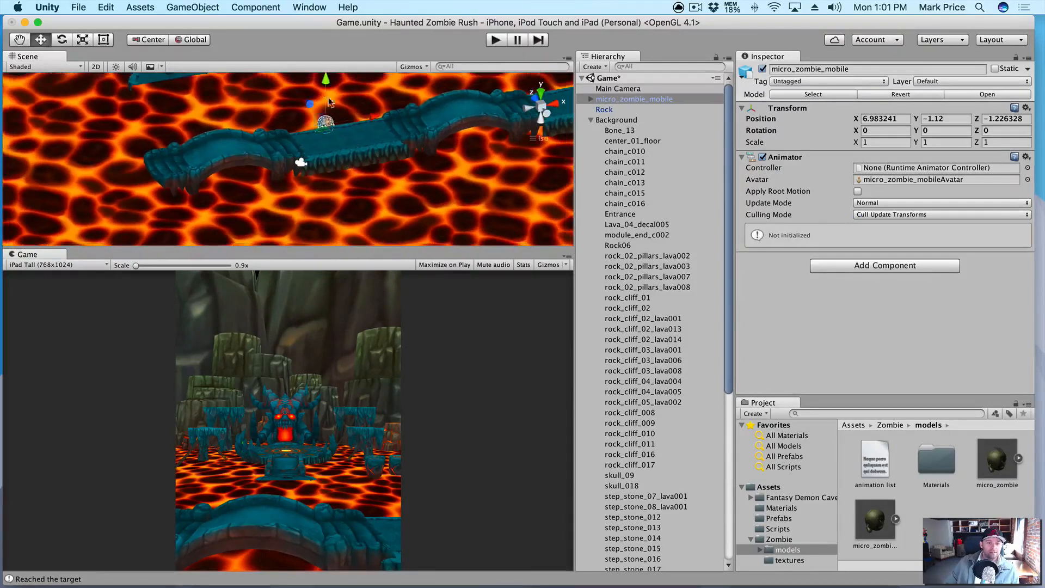
# Move micro_zombie_mobile onto the bridge in front of the camera, to about X -1.11, Y 1.57, Z -4.37
pyautogui.moveTo(308, 102); pyautogui.dragTo(335, 83)
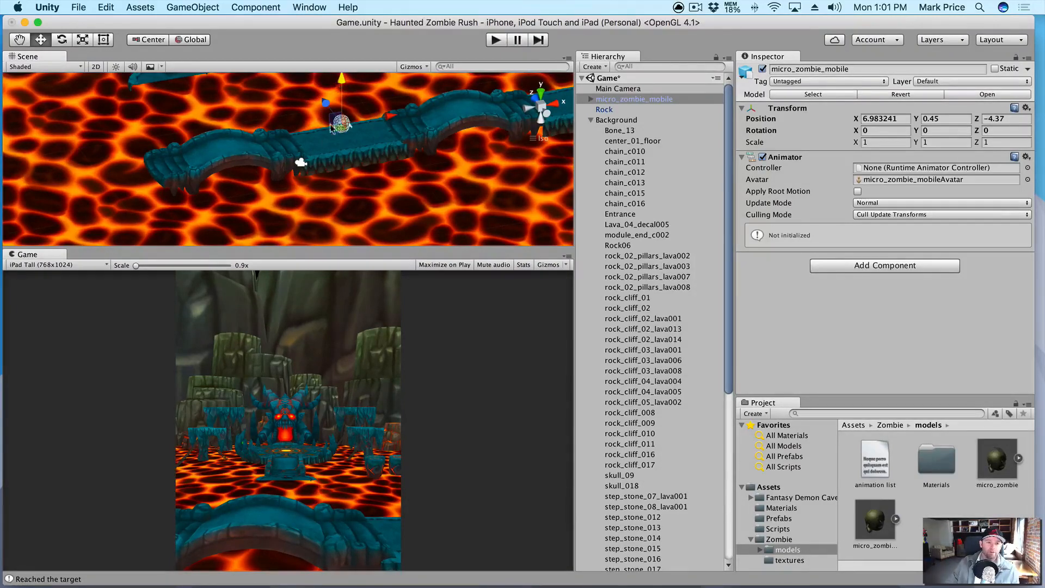
pyautogui.moveTo(391, 116); pyautogui.dragTo(276, 133)
pyautogui.moveTo(228, 97); pyautogui.dragTo(228, 82)
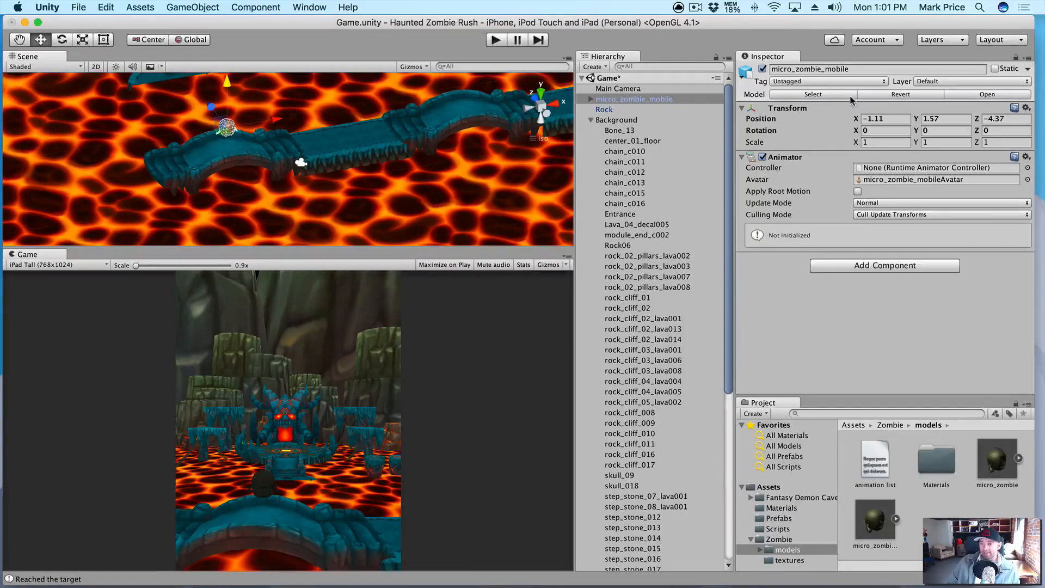
# Change the shader of the zombi_col_mobile material on the zombie's brian mesh to Unlit/Texture
pyautogui.click(592, 99)
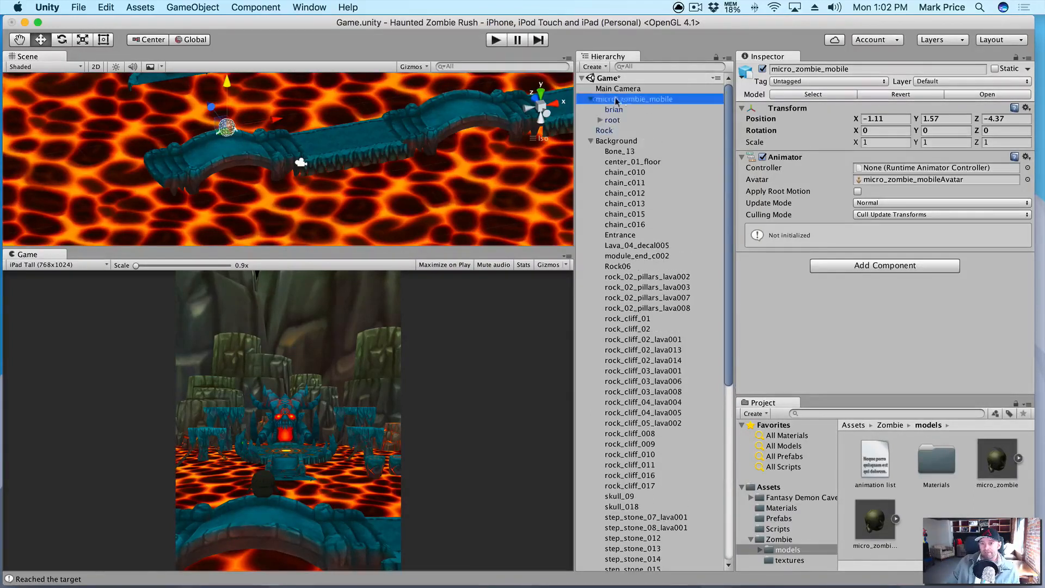
pyautogui.click(626, 111)
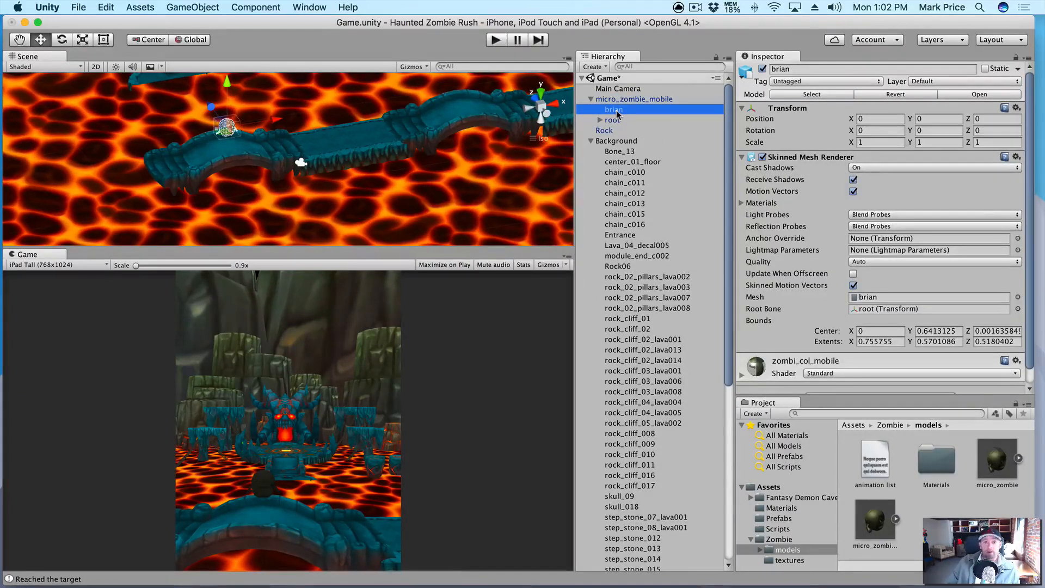
pyautogui.scroll(-2, 808, 284)
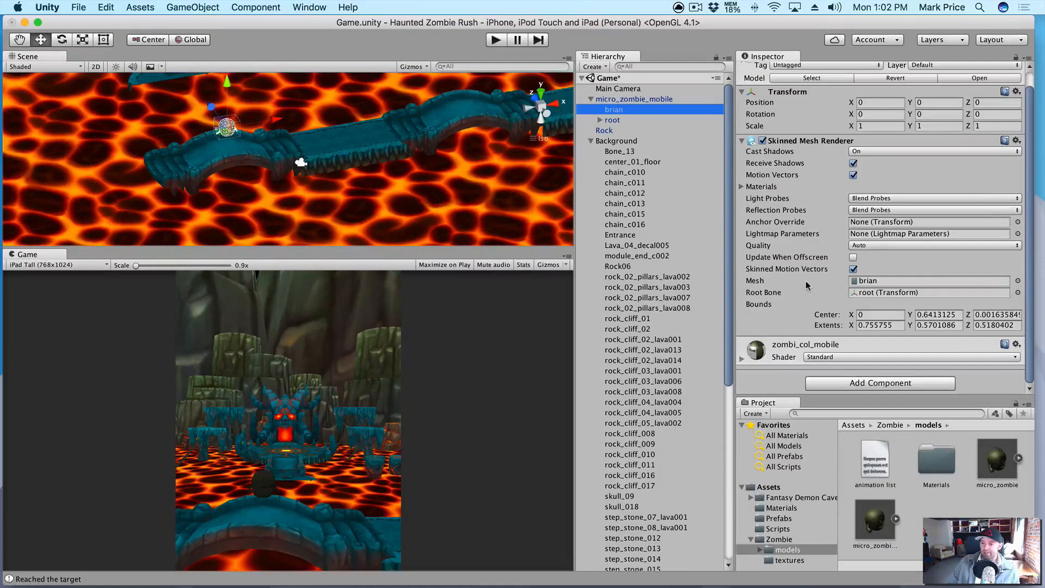
pyautogui.click(821, 358)
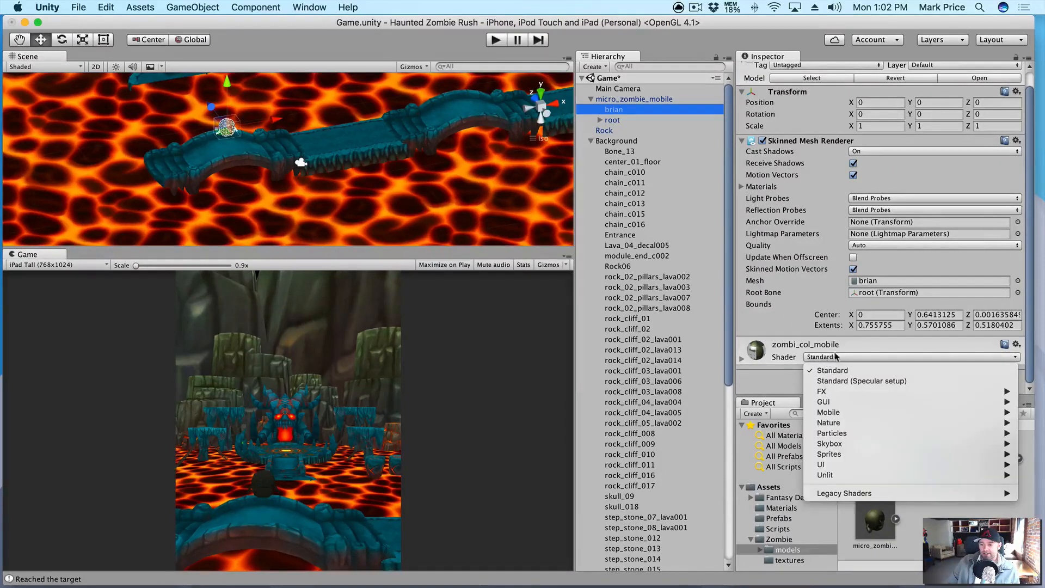
pyautogui.moveTo(825, 476)
pyautogui.click(738, 485)
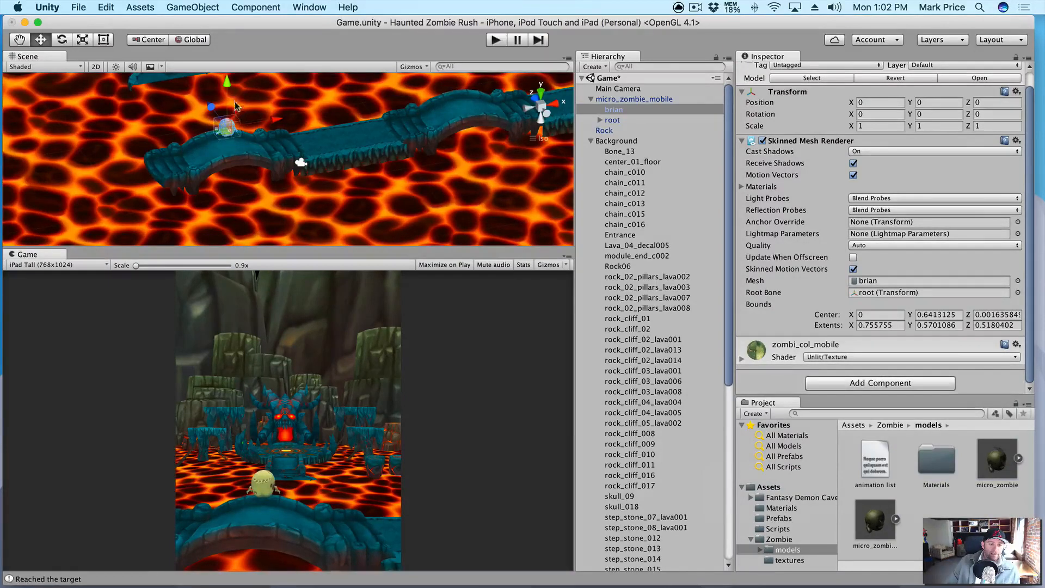
# Try to rotate the brian mesh about 60 degrees around its Y axis, and undo that rotation
pyautogui.press('e')
pyautogui.press('r')
pyautogui.press('e')
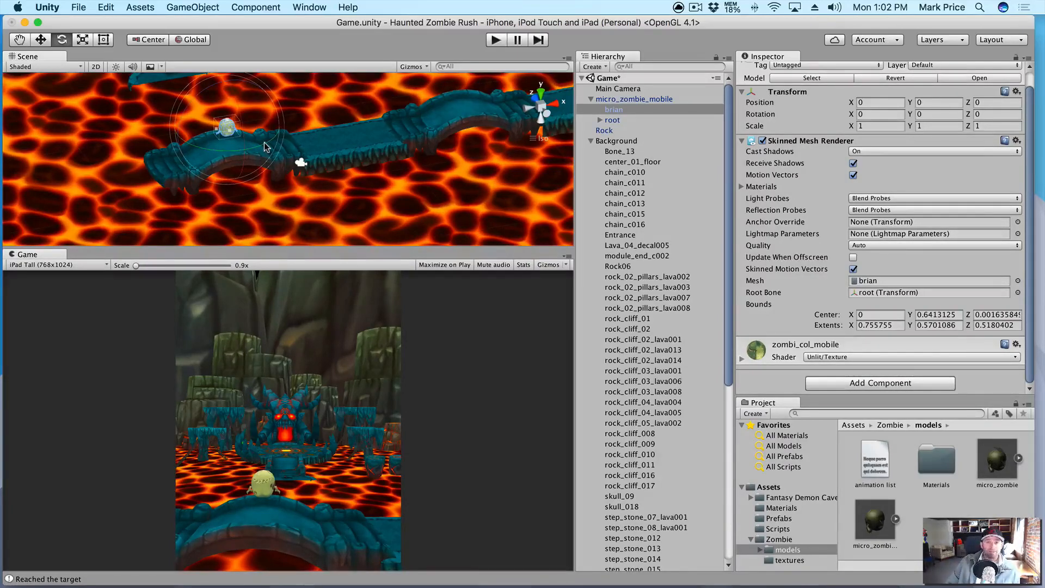
pyautogui.moveTo(264, 144); pyautogui.dragTo(190, 150)
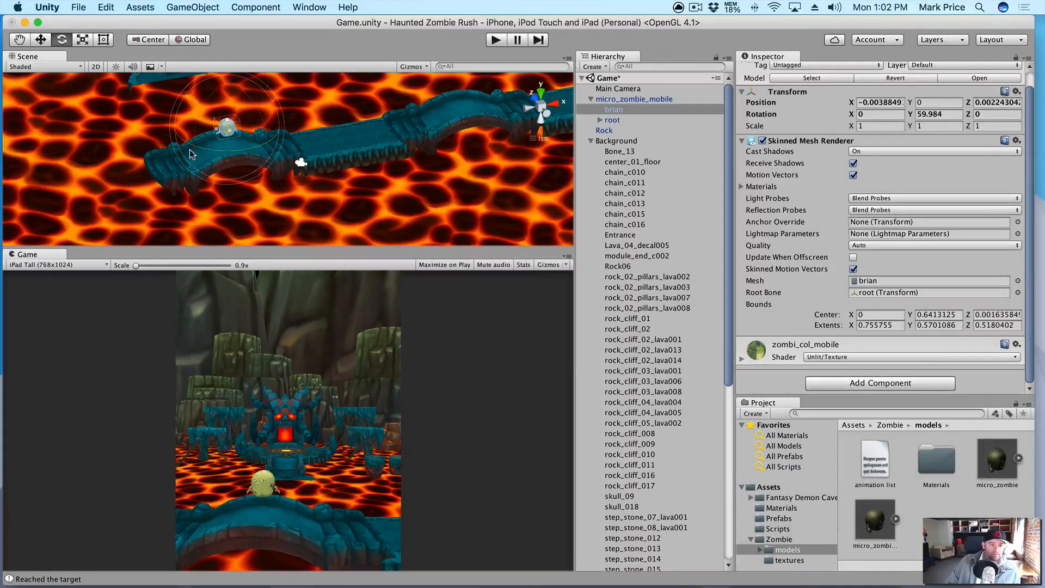
pyautogui.press('super+z')
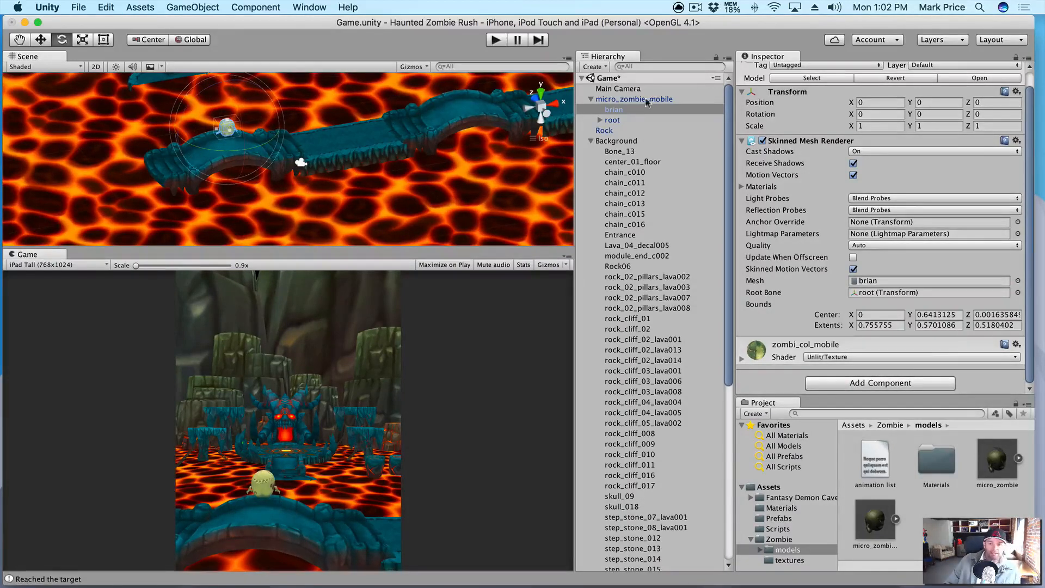
# Rotate the whole micro_zombie_mobile object about 120 degrees around Y and scale it uniformly to about 1.24
pyautogui.click(636, 100)
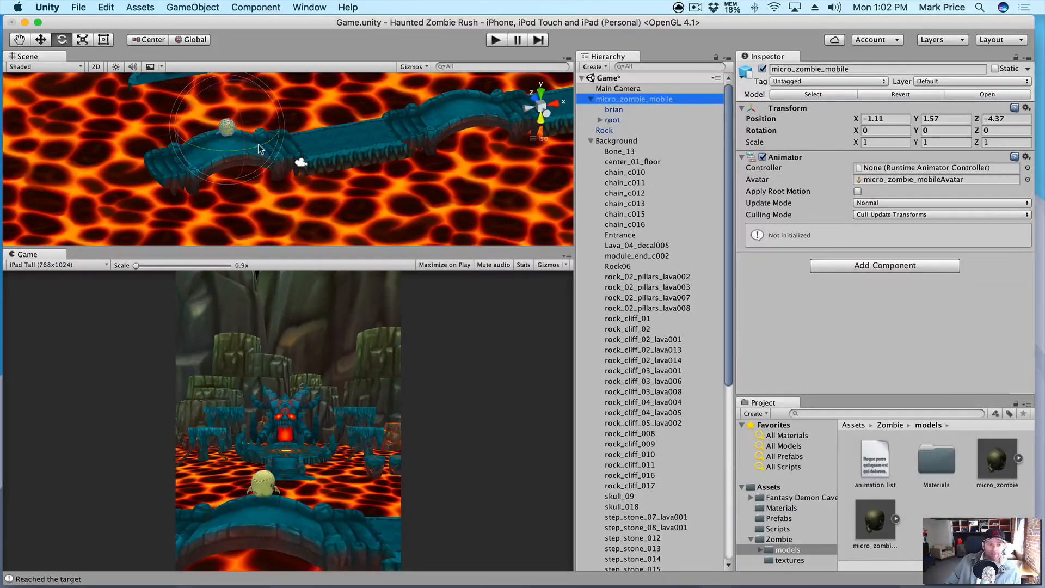
pyautogui.moveTo(261, 142); pyautogui.dragTo(85, 161)
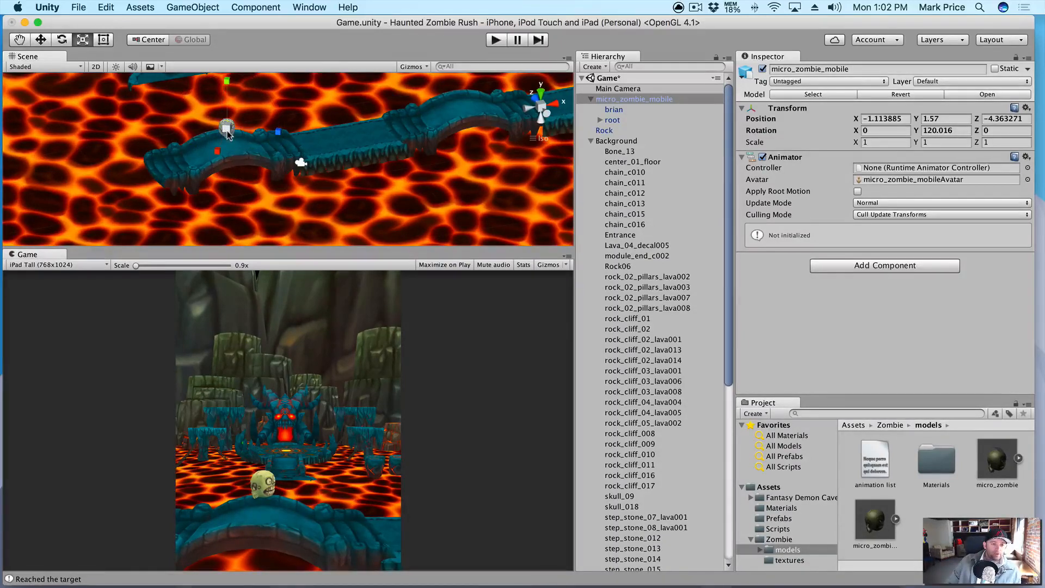
pyautogui.press('r')
pyautogui.moveTo(228, 128); pyautogui.dragTo(238, 123)
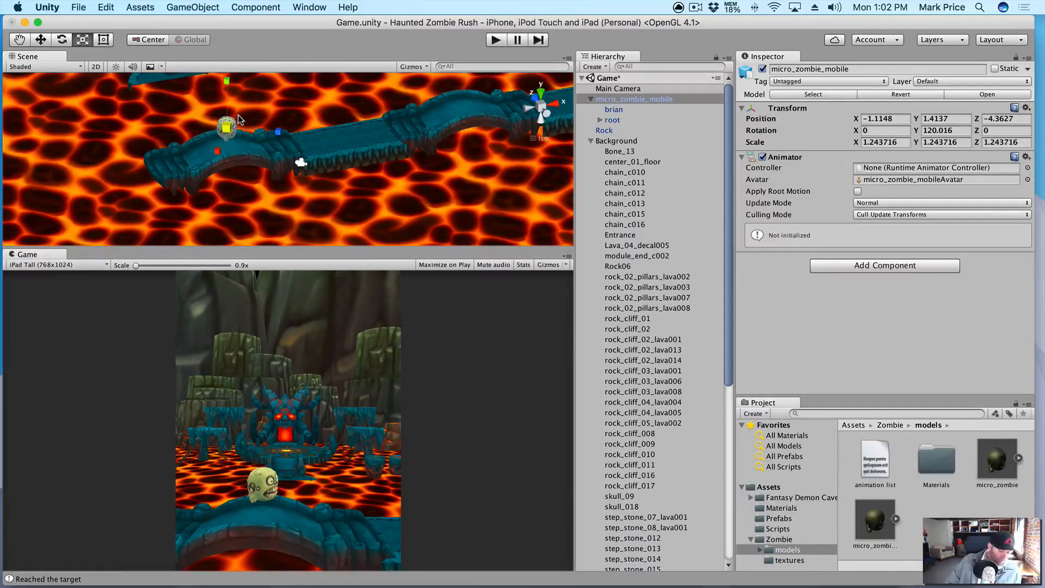
# Save the scene and test-run the game with the zombie in place, stopping playback when done
pyautogui.press('super+s')
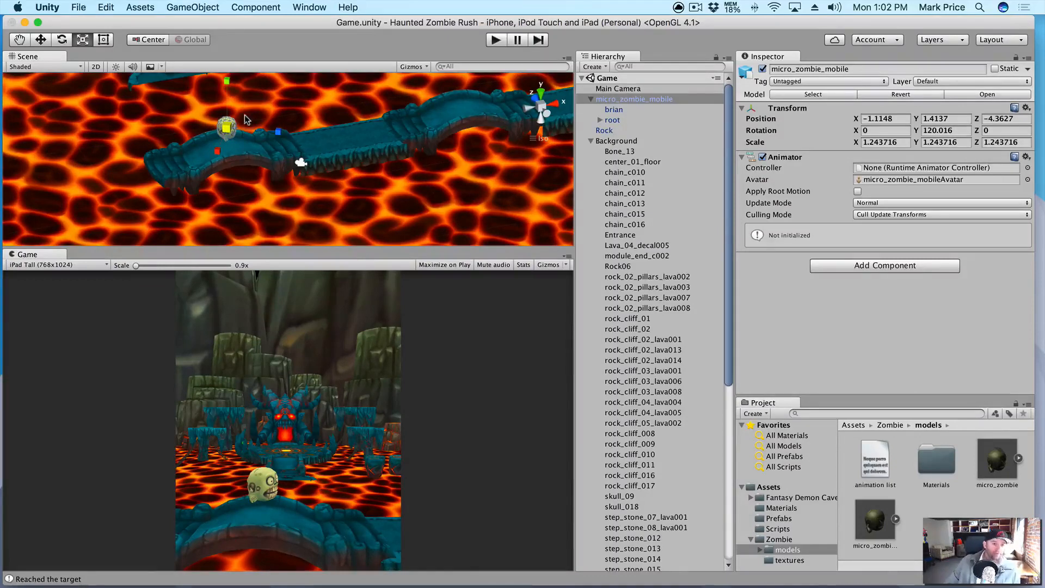
pyautogui.click(493, 40)
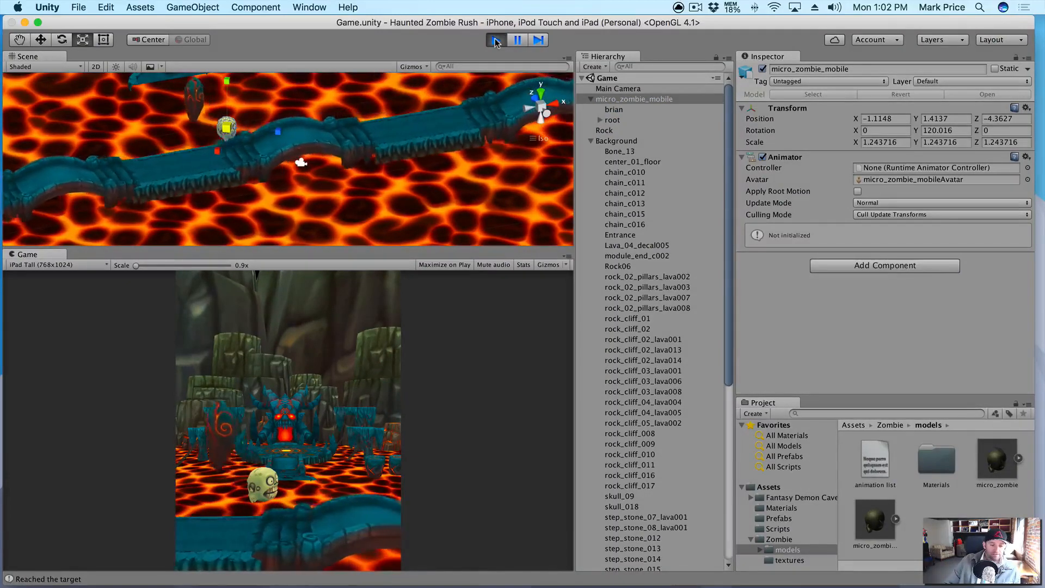
pyautogui.click(496, 40)
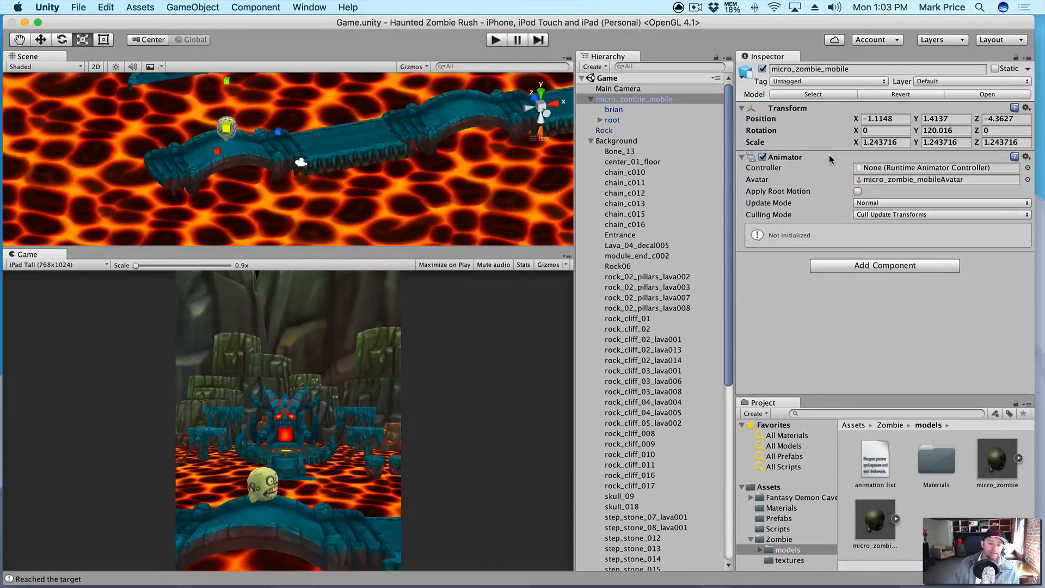
# Create a new folder named Animations directly under Assets
pyautogui.click(751, 540)
pyautogui.click(769, 488)
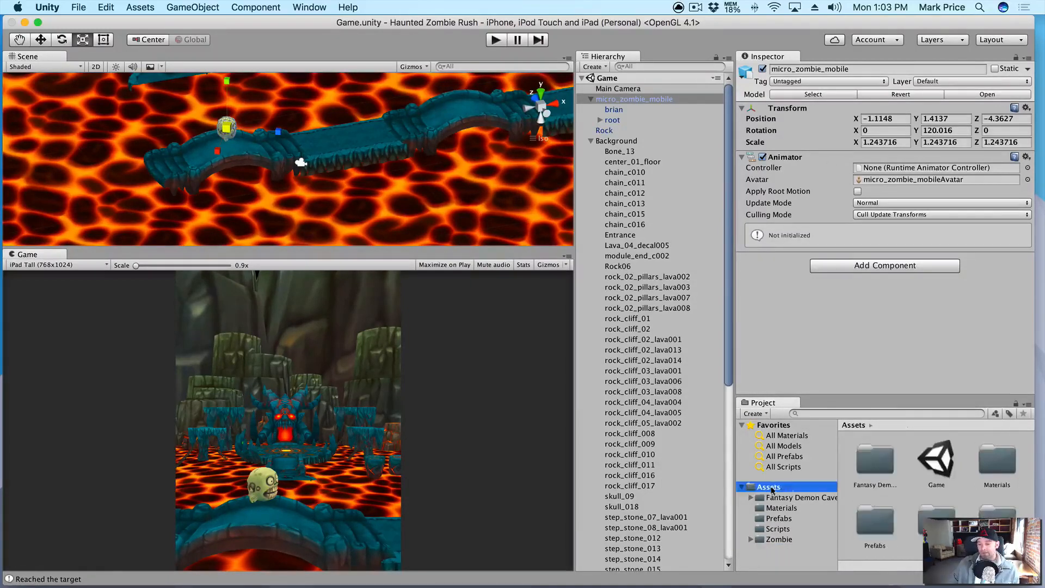
pyautogui.rightClick(763, 488)
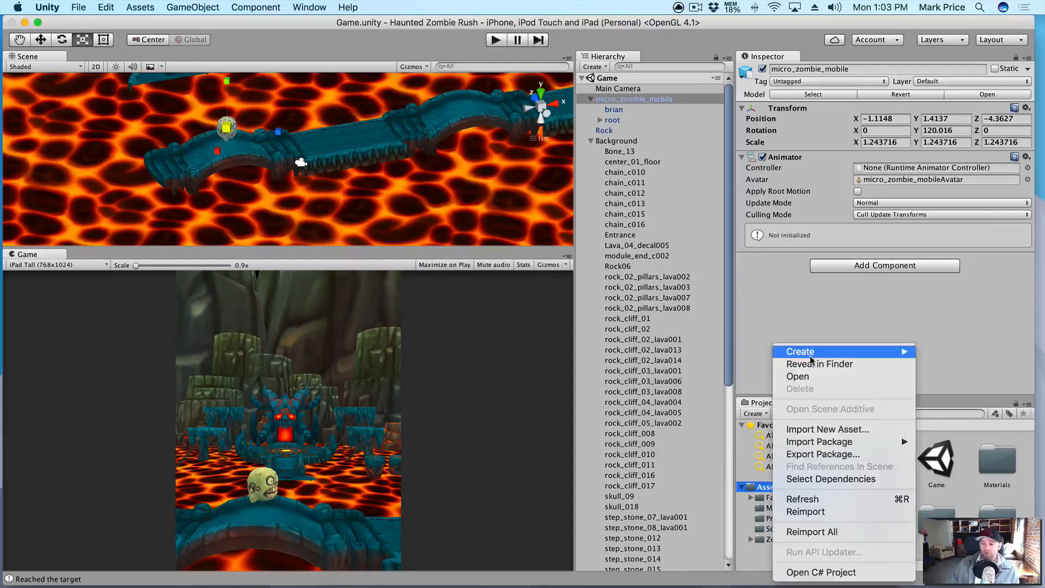
pyautogui.moveTo(811, 359)
pyautogui.click(671, 241)
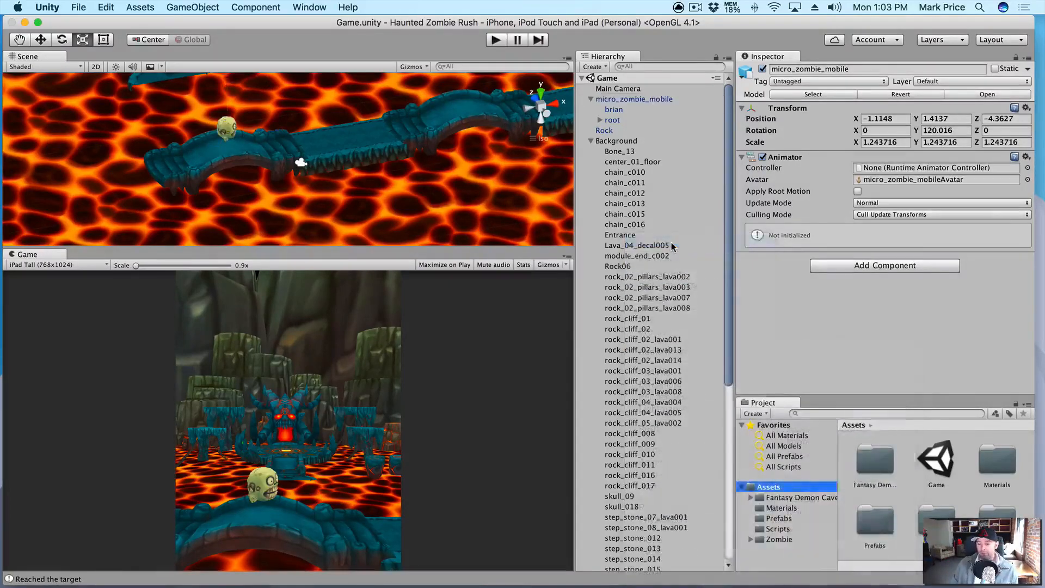
pyautogui.write('Animations')
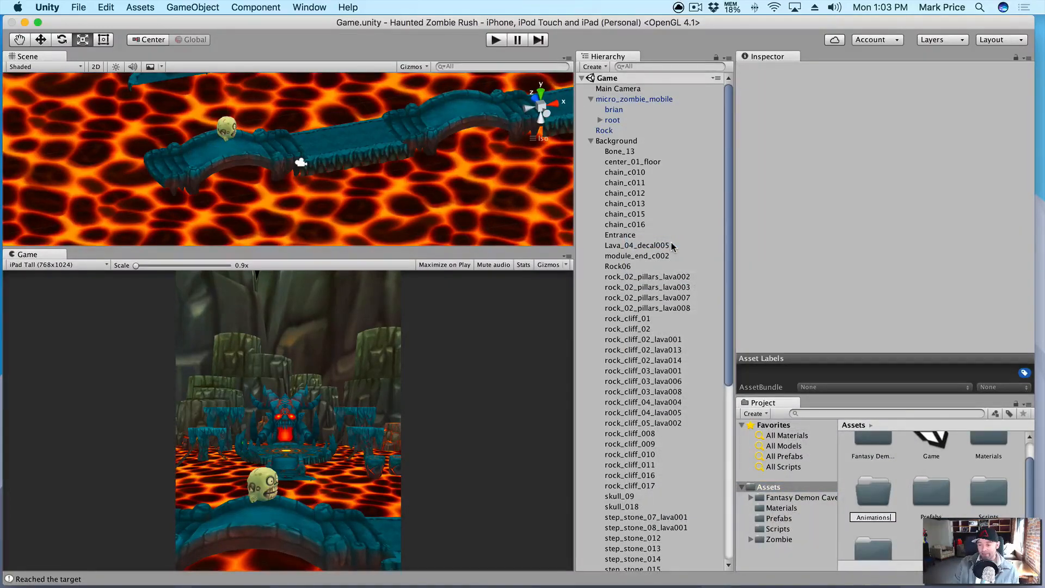
pyautogui.press('Return')
# Create an Animator Controller named Zombie inside the Animations folder
pyautogui.click(781, 499)
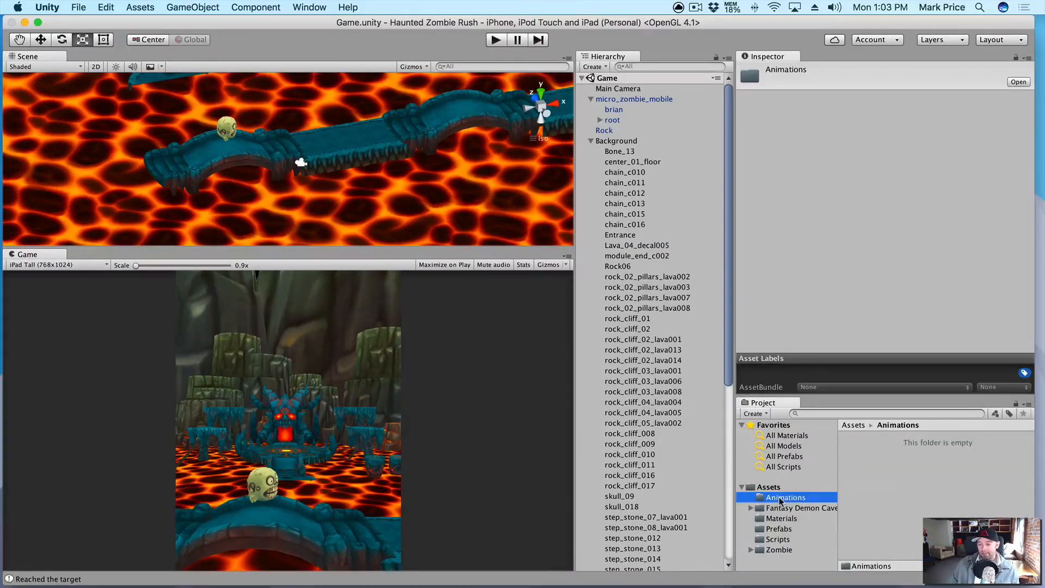
pyautogui.rightClick(897, 475)
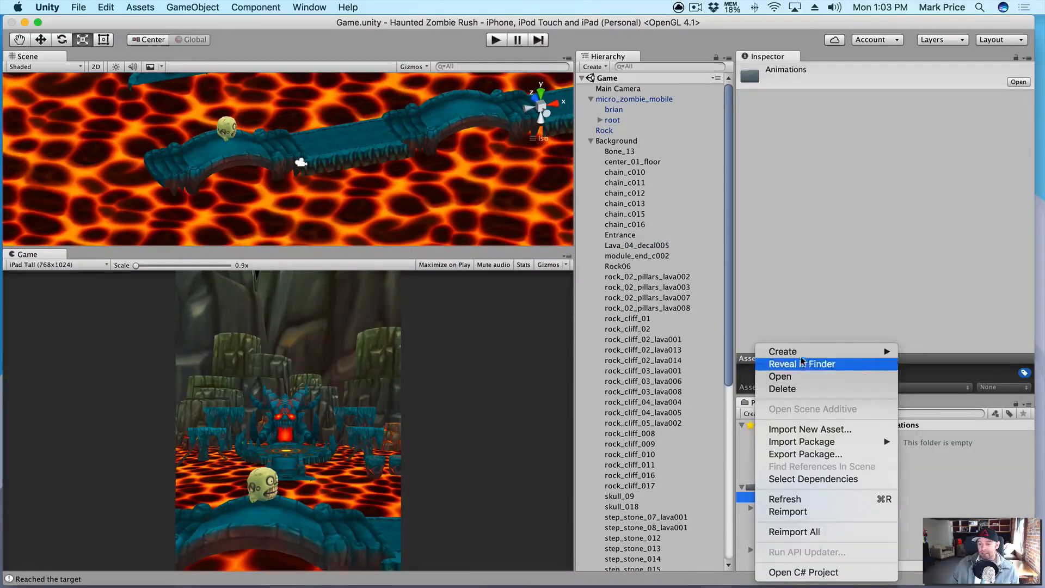
pyautogui.moveTo(802, 357)
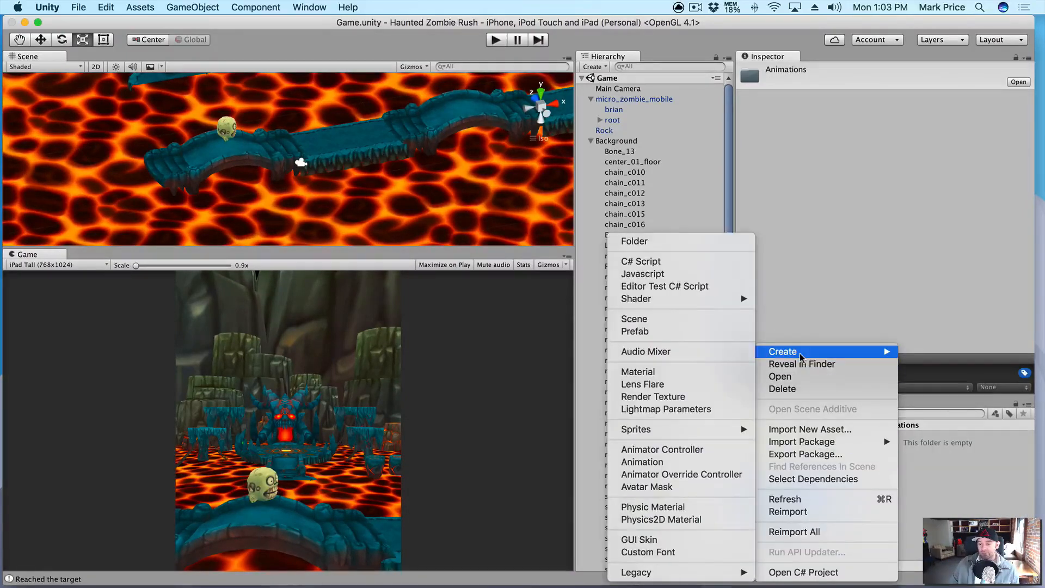
pyautogui.click(695, 450)
pyautogui.write('Z')
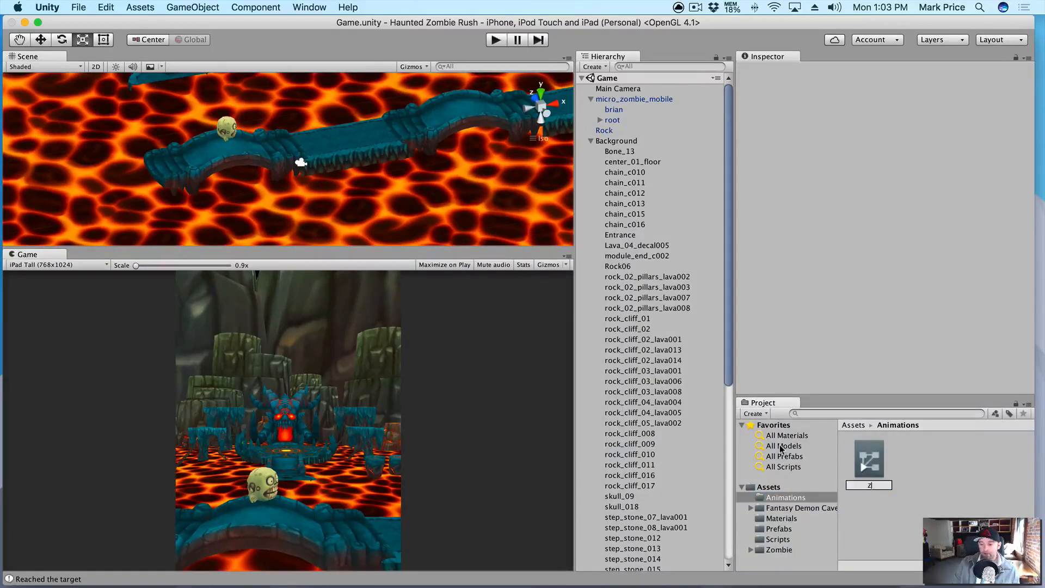
pyautogui.write('ombie')
pyautogui.press('Return')
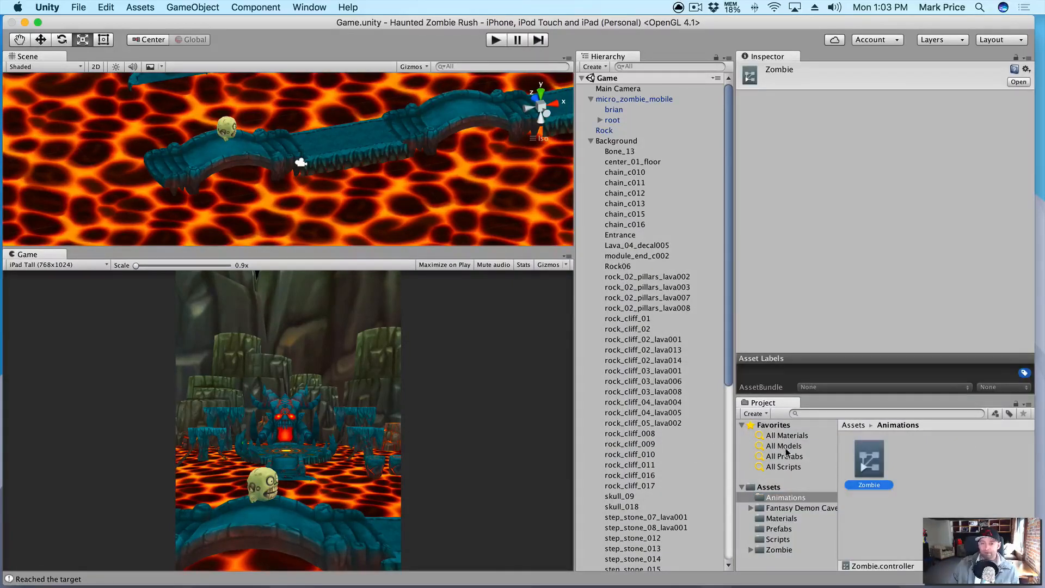
# Rename the micro_zombie_mobile object in the scene hierarchy as Zombie and collapse its children
pyautogui.click(642, 101)
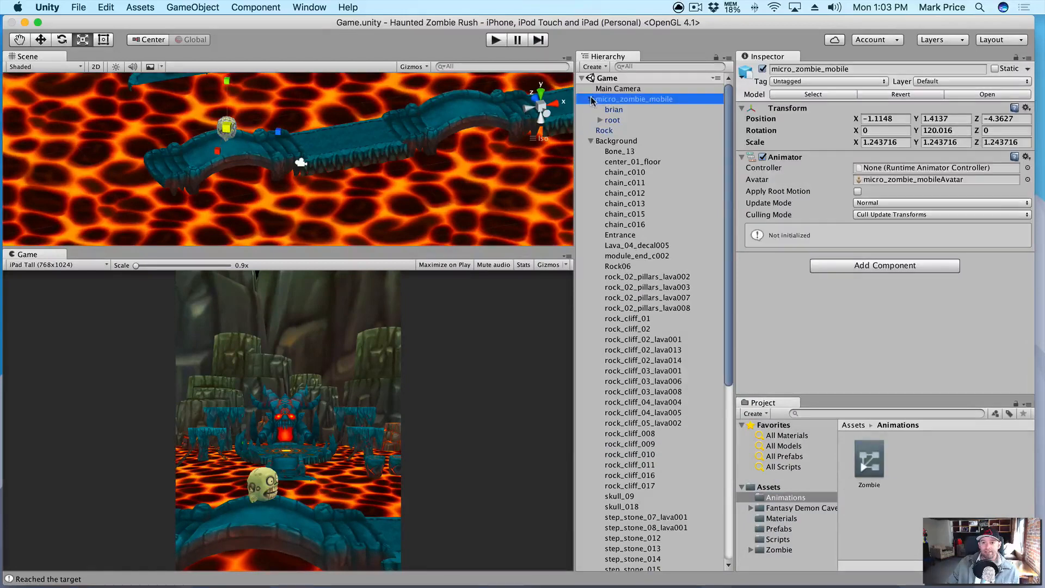
pyautogui.click(592, 100)
pyautogui.write('Zombie')
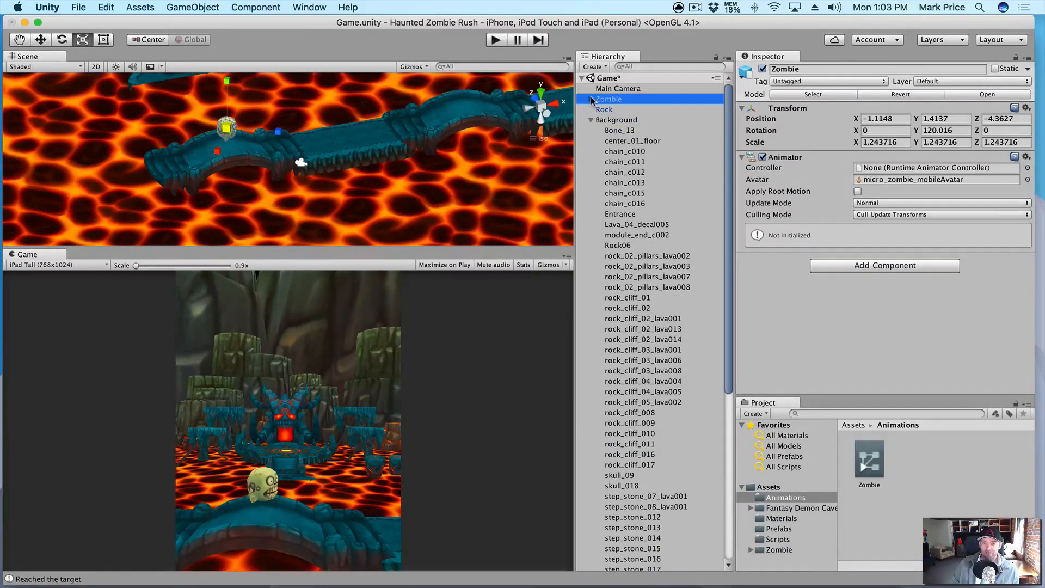
pyautogui.press('Return')
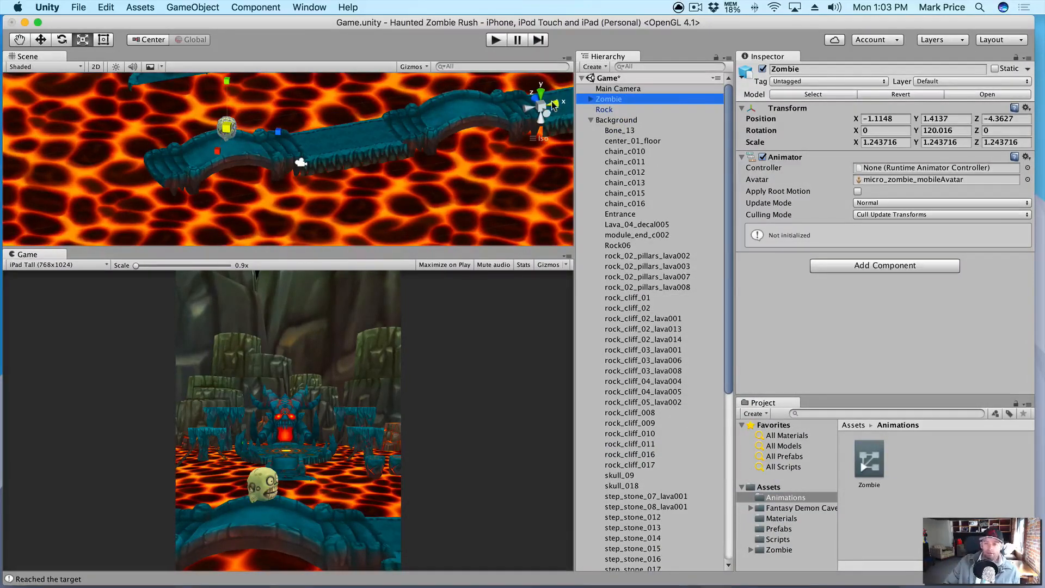
# Assign the Zombie controller to the Zombie object's Animator component, and open the controller for editing
pyautogui.moveTo(875, 462); pyautogui.dragTo(899, 169)
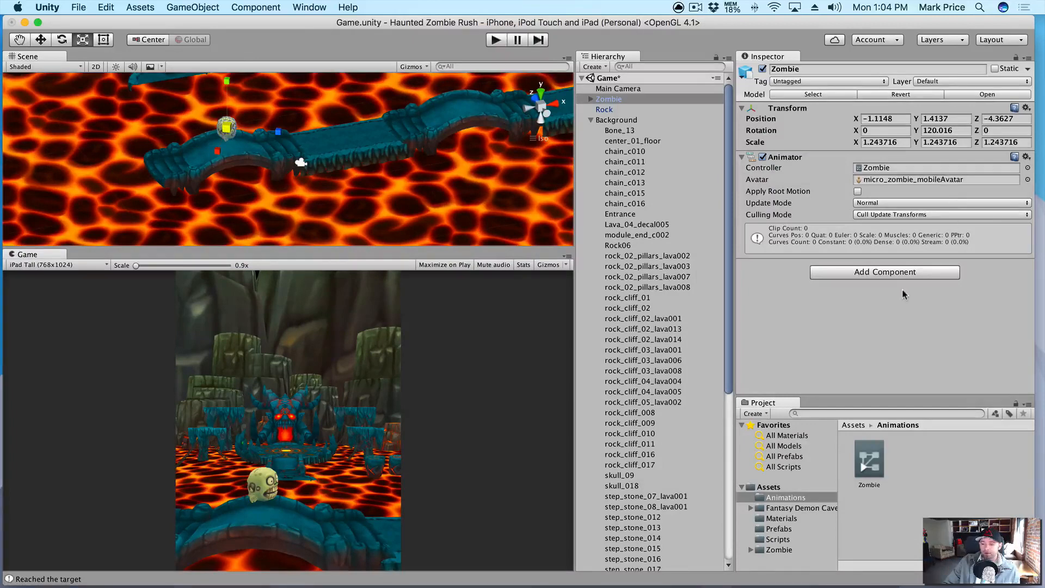
pyautogui.doubleClick(869, 457)
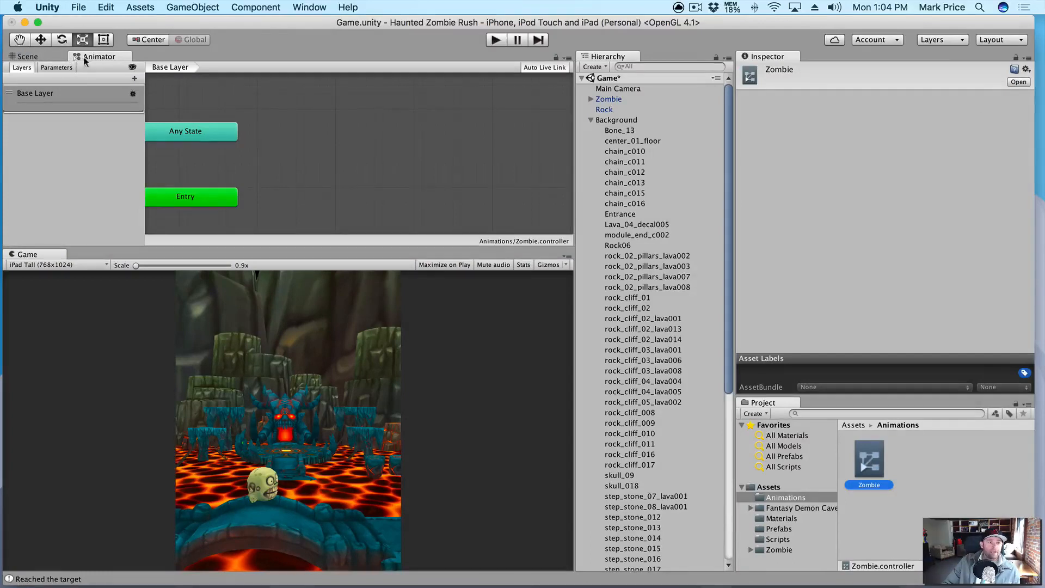
# Dock the Animator view in the same pane as the Game view, below the Scene view
pyautogui.moveTo(87, 57); pyautogui.dragTo(96, 256)
pyautogui.click(297, 378)
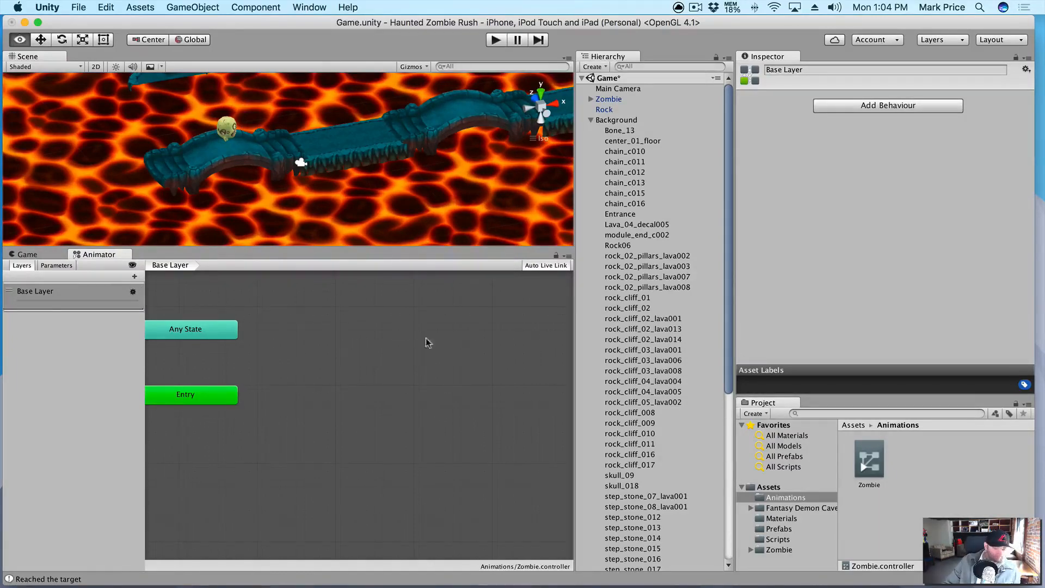
pyautogui.scroll(1, 426, 339)
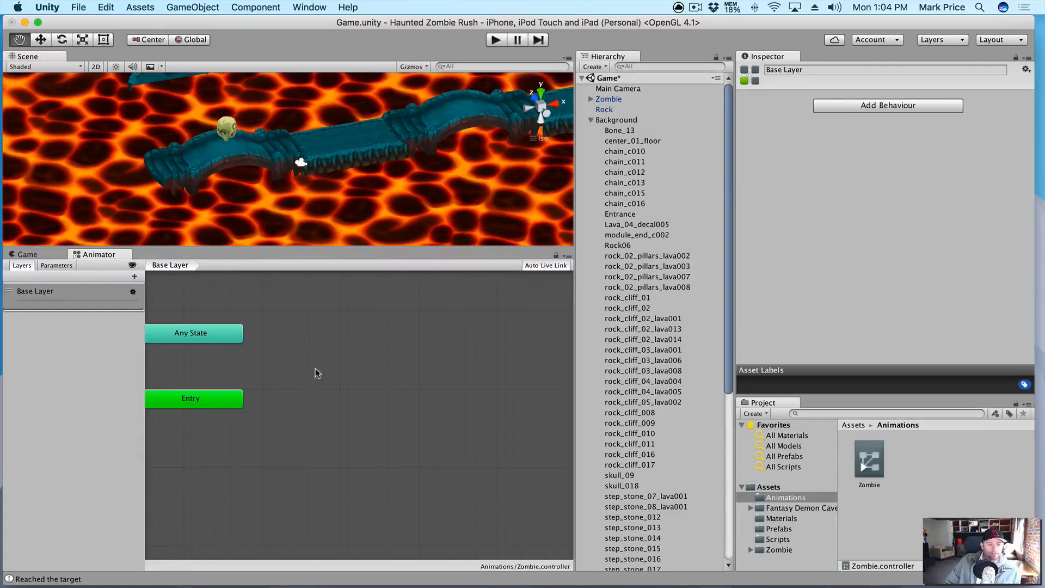
pyautogui.moveTo(310, 351); pyautogui.dragTo(356, 379, button='middle')
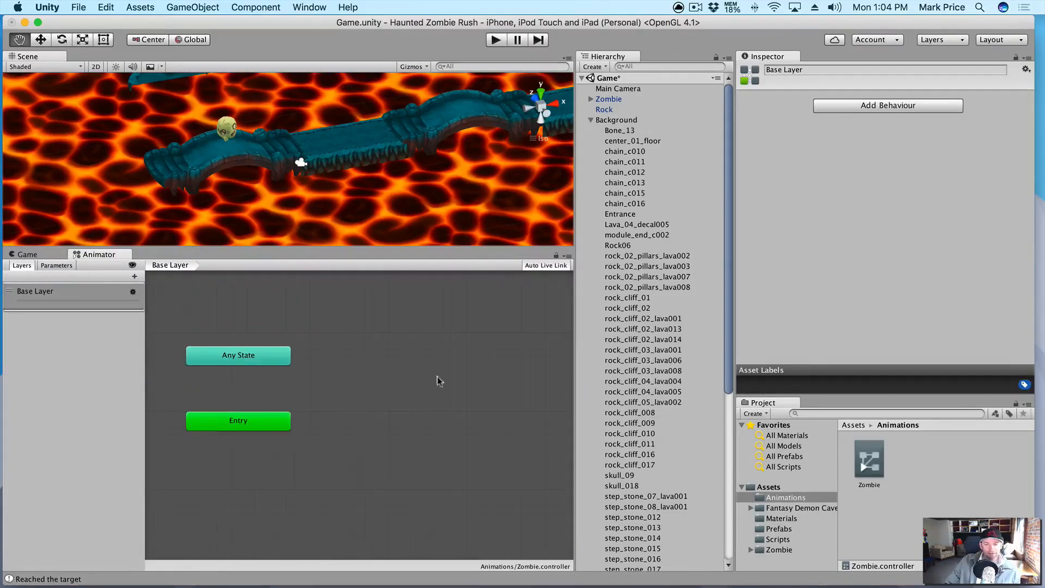
# Delete the micro_zombie model from the Zombie/models folder, keeping the micro_zombie_mobile model
pyautogui.click(779, 551)
pyautogui.click(862, 462)
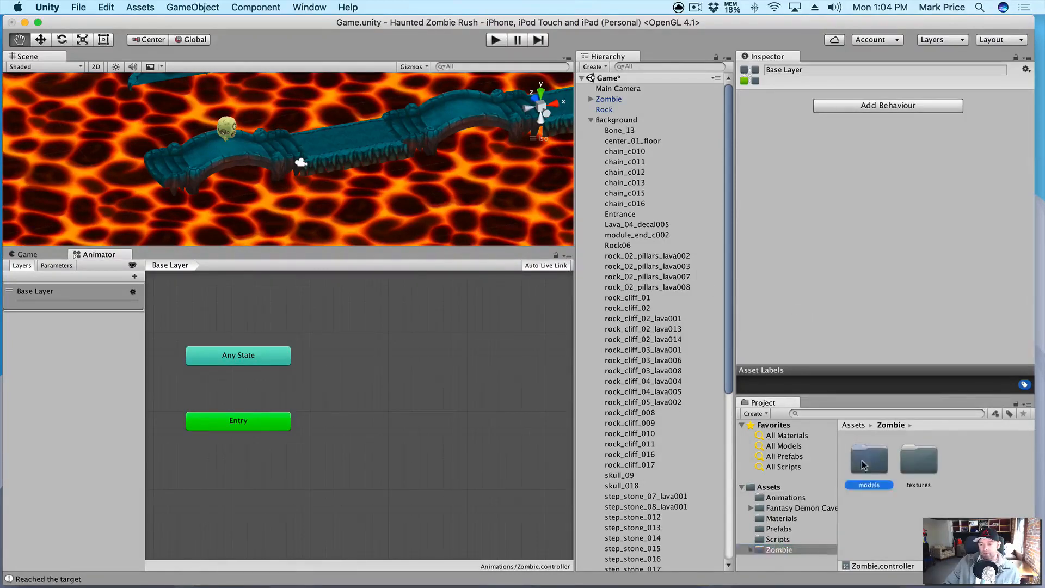
pyautogui.doubleClick(861, 462)
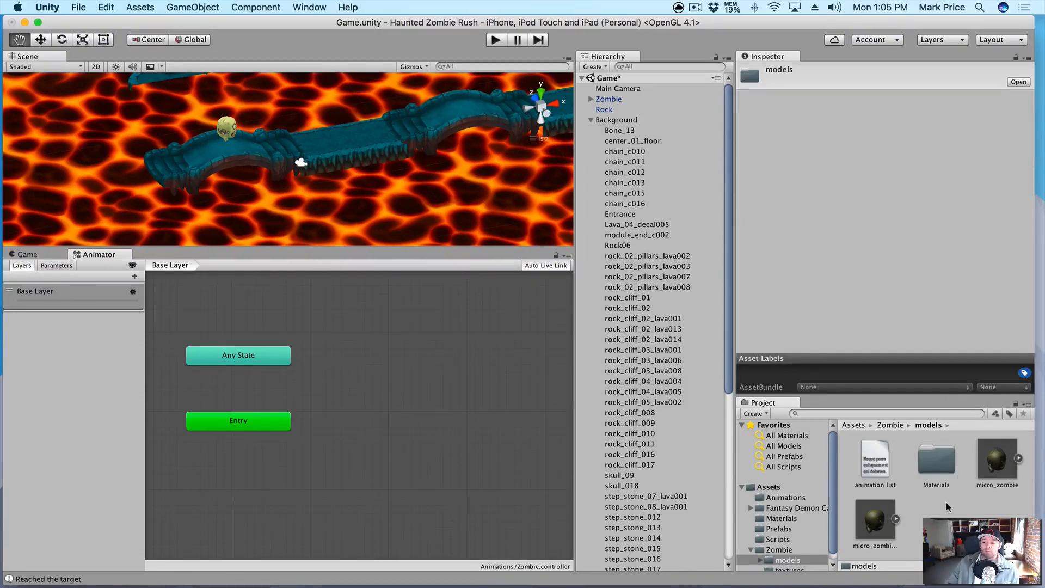
pyautogui.click(993, 486)
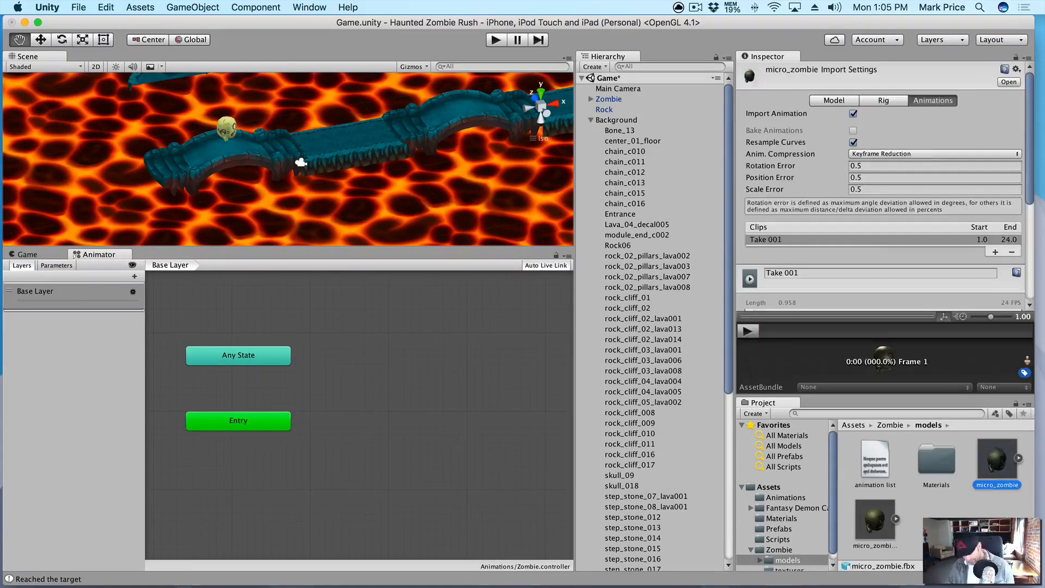
pyautogui.press('super+BackSpace')
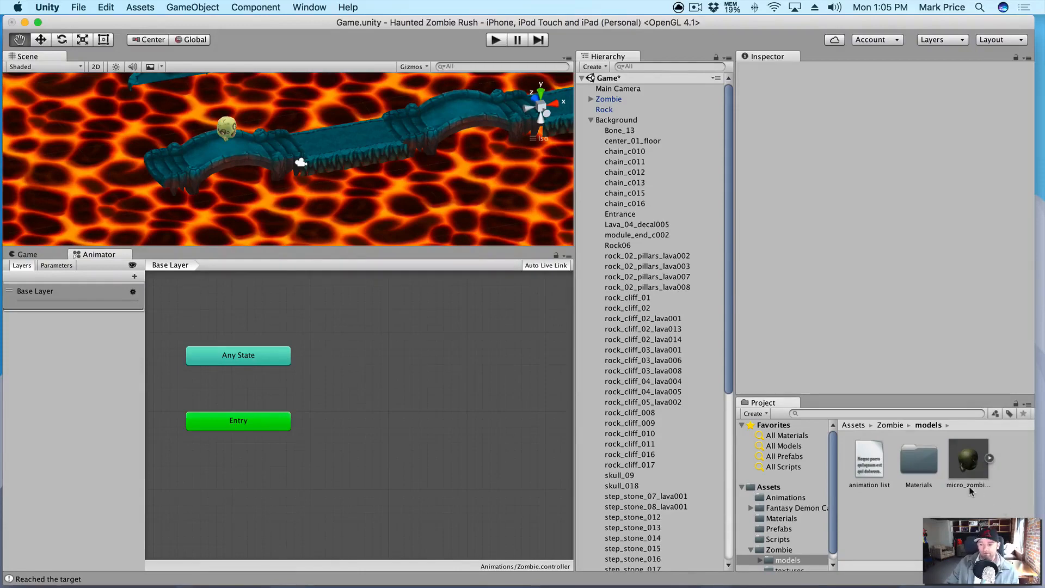
# Add the Idle and Jump clips of micro_zombie_mobile to the animator graph as states, with Idle first and Jump below it
pyautogui.click(964, 469)
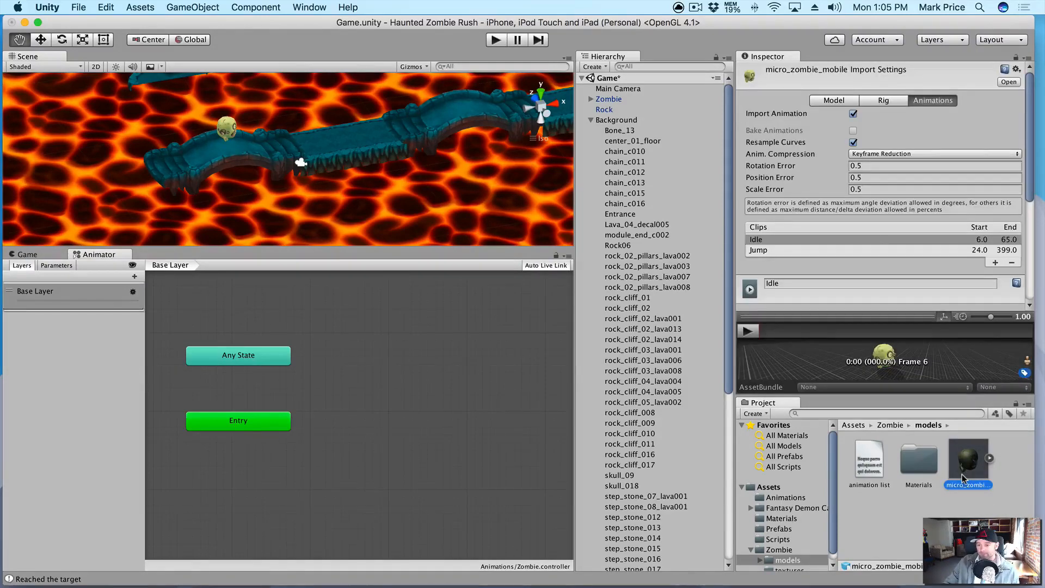
pyautogui.click(990, 460)
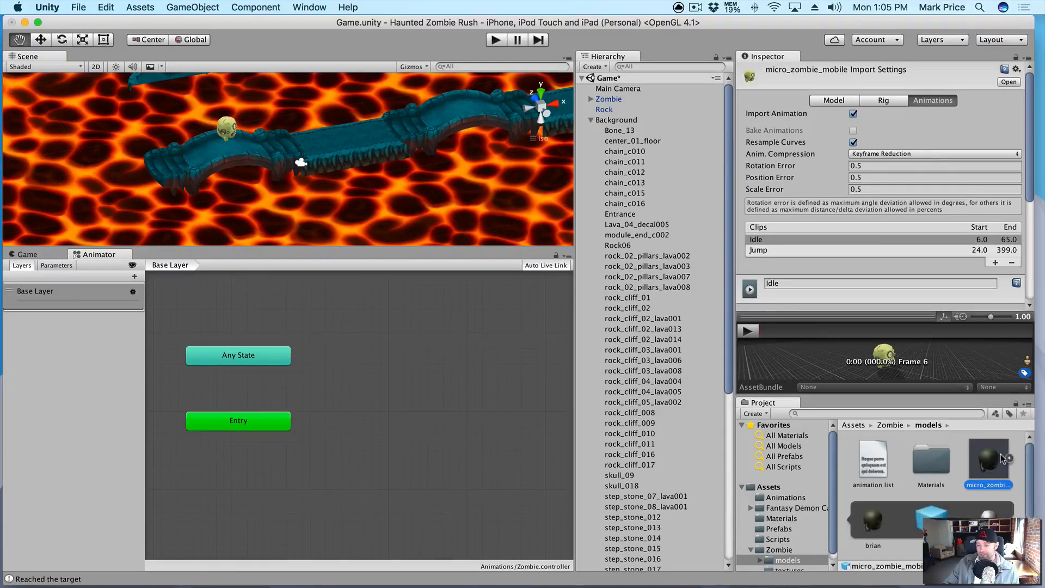
pyautogui.scroll(-2, 990, 467)
pyautogui.scroll(-1, 990, 469)
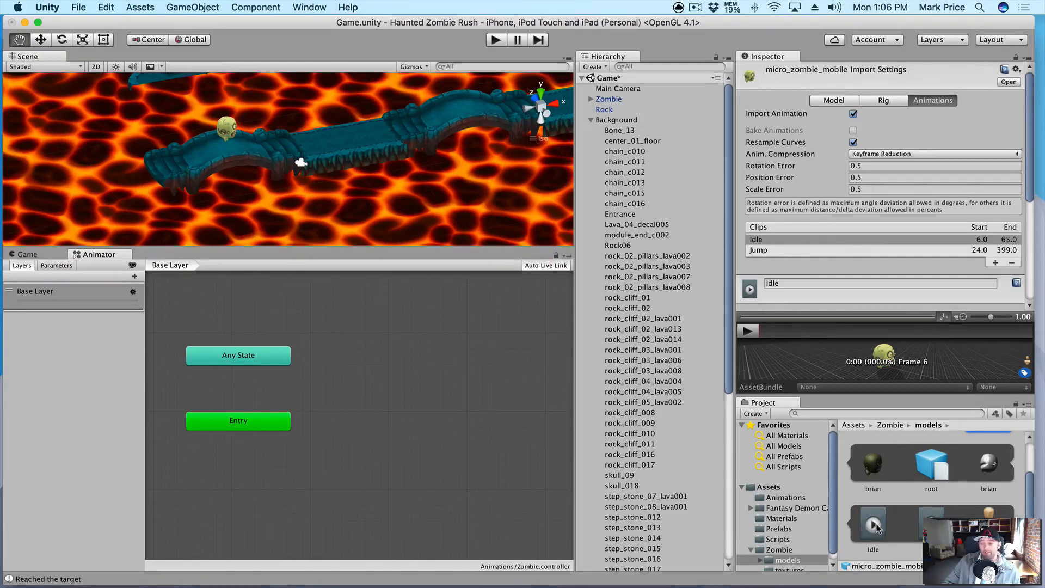
pyautogui.moveTo(875, 525); pyautogui.dragTo(403, 363)
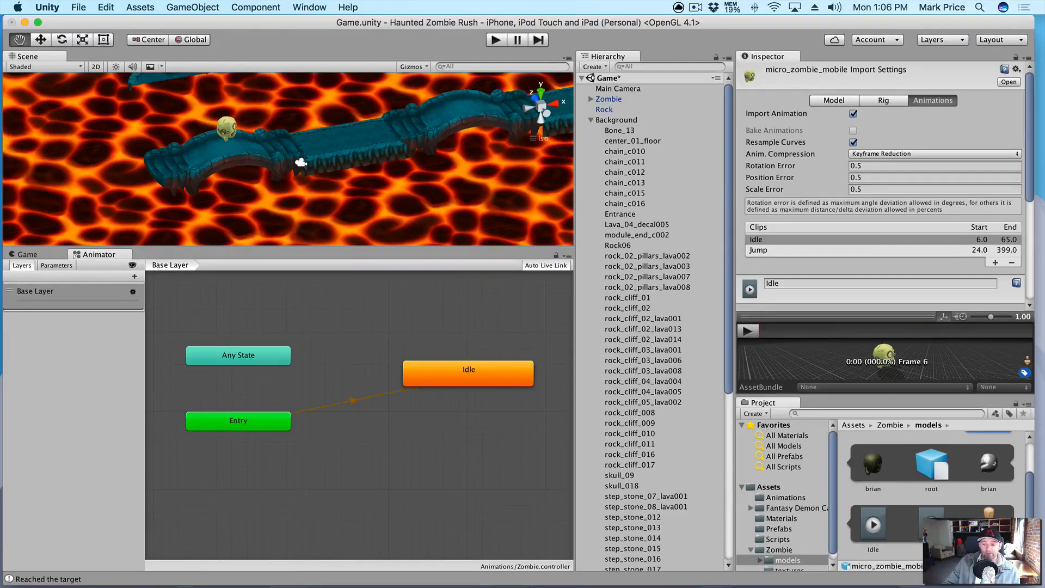
pyautogui.moveTo(931, 520); pyautogui.dragTo(416, 465)
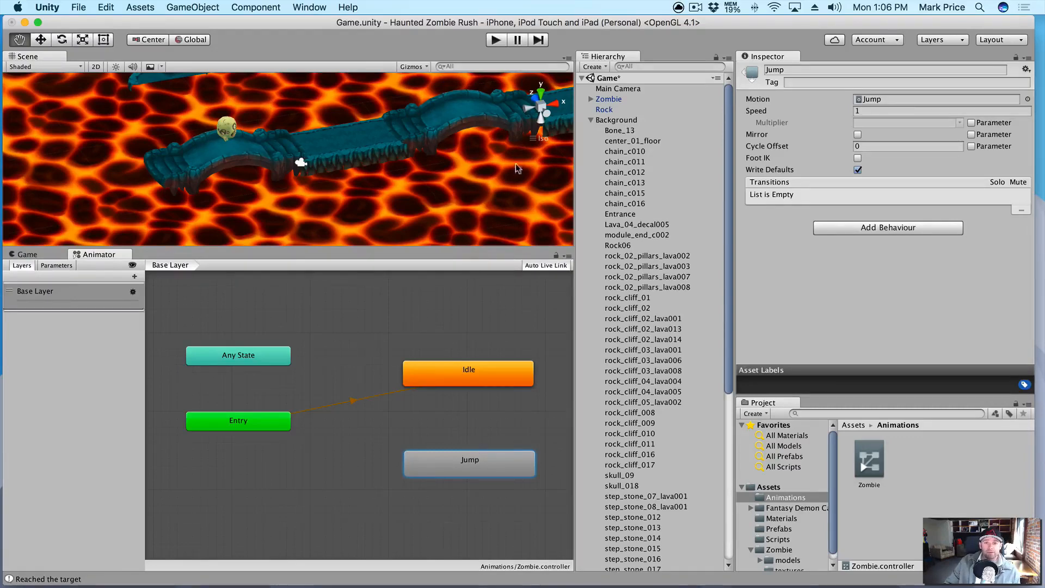
# Play the game to preview the zombie's animation, stop it, and return to the animator graph
pyautogui.click(496, 40)
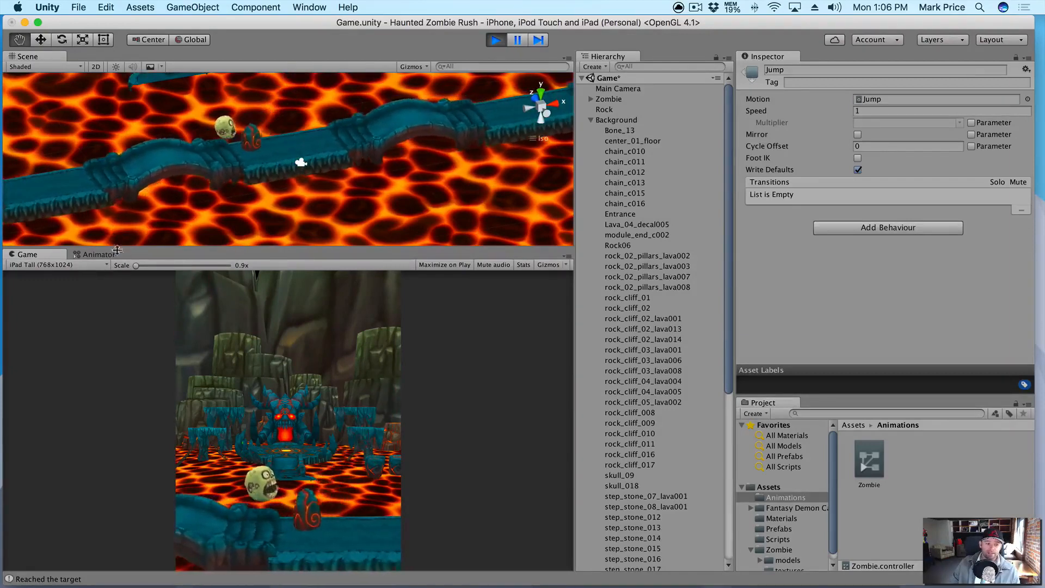
pyautogui.press('super+p')
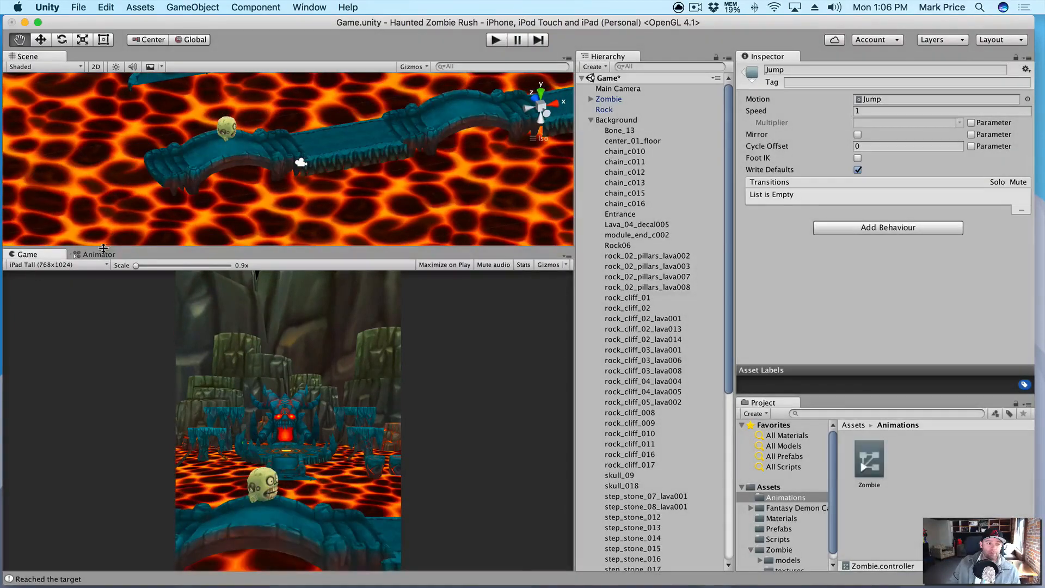
pyautogui.click(103, 254)
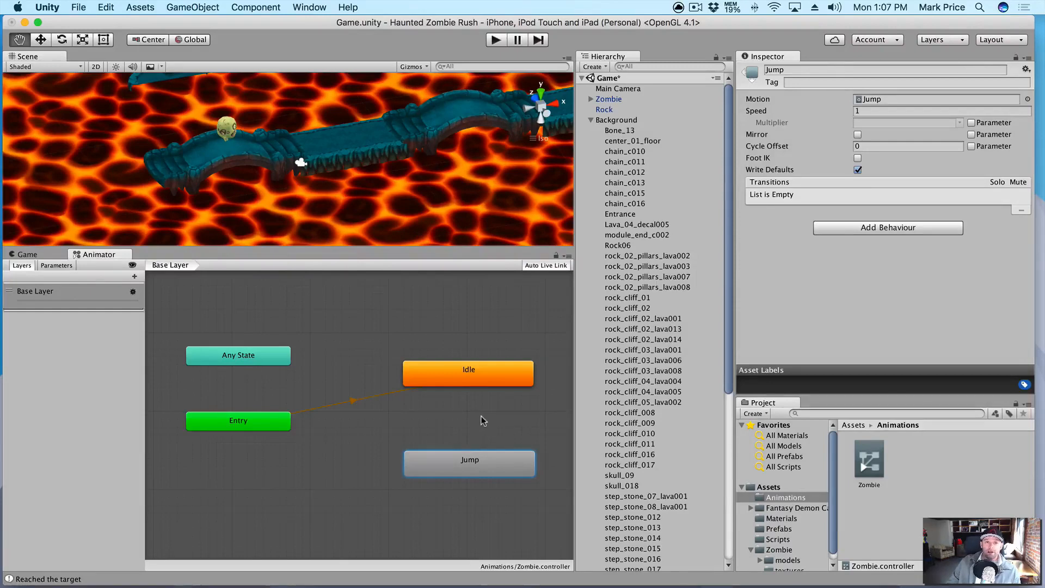
# Make a transition from the Idle state to the Jump state and save the scene
pyautogui.rightClick(473, 374)
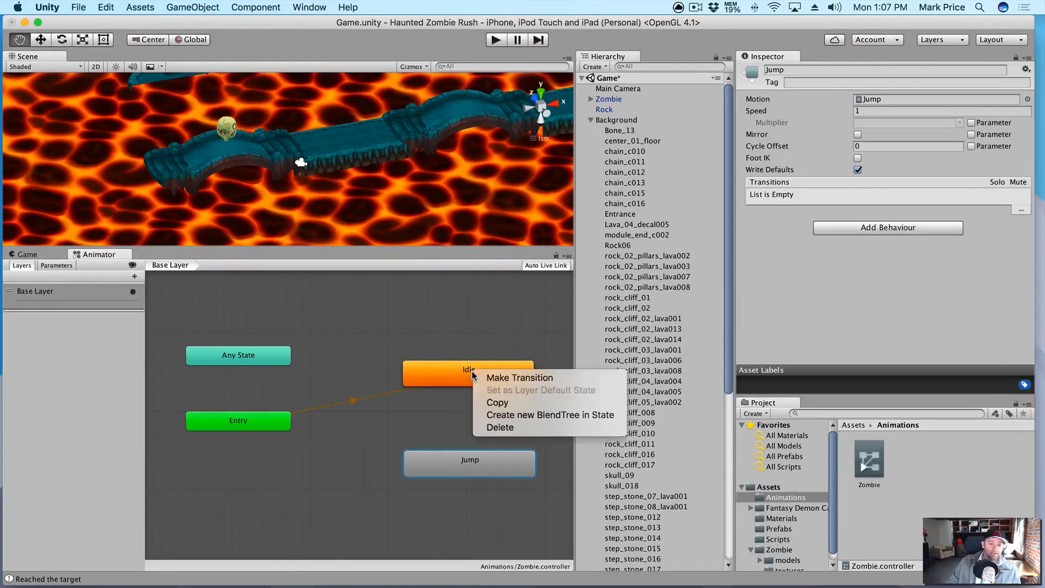
pyautogui.click(491, 377)
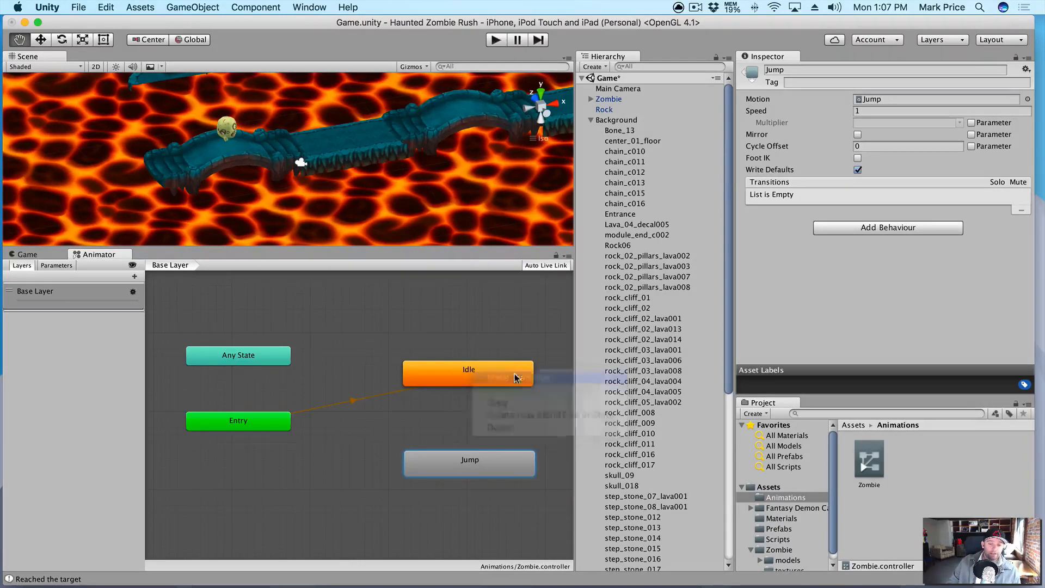
pyautogui.click(467, 464)
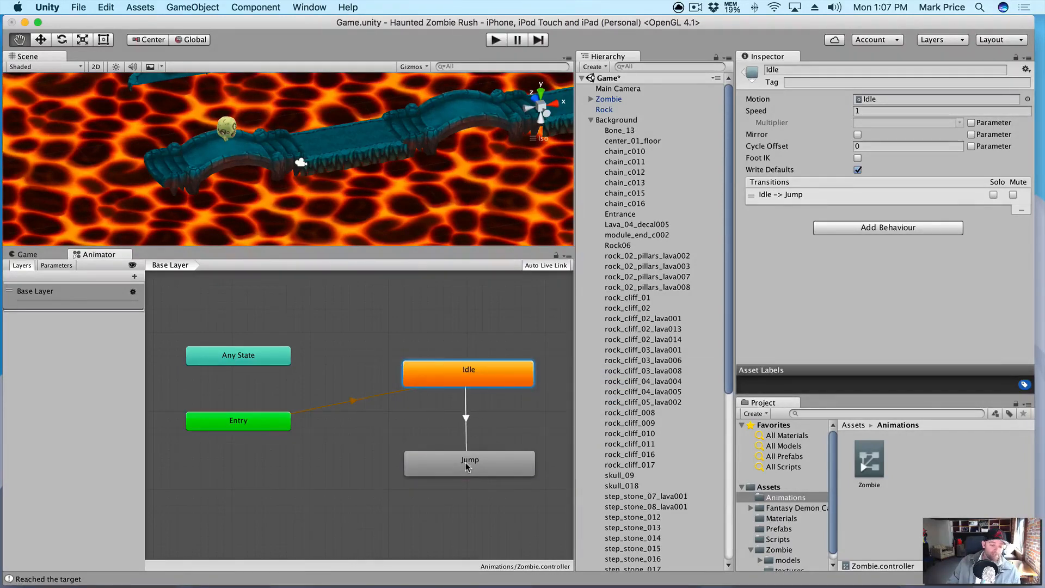
pyautogui.press('super+s')
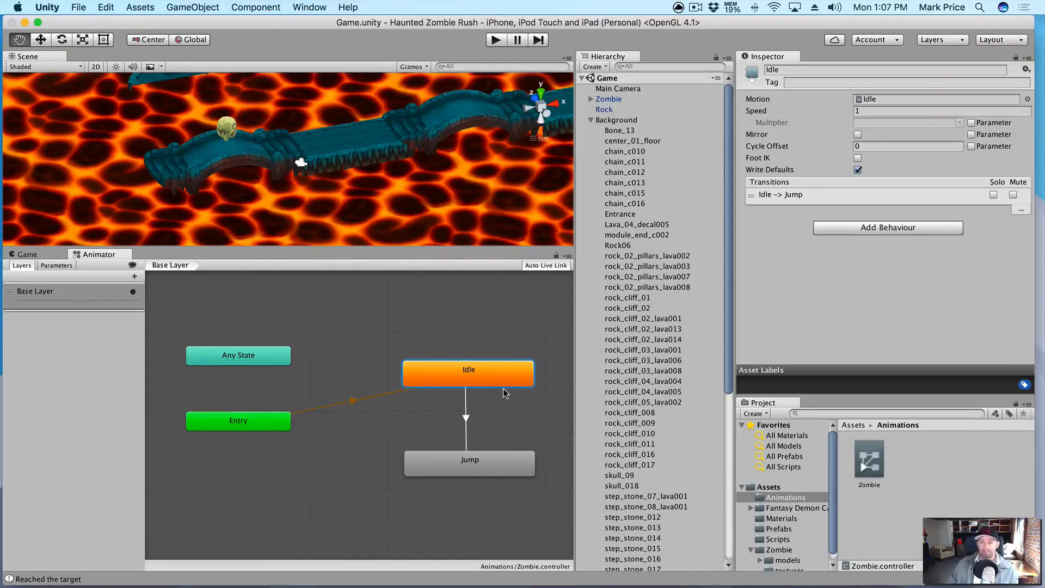
# Create a C# script named Player in the Scripts folder
pyautogui.scroll(-1, 800, 527)
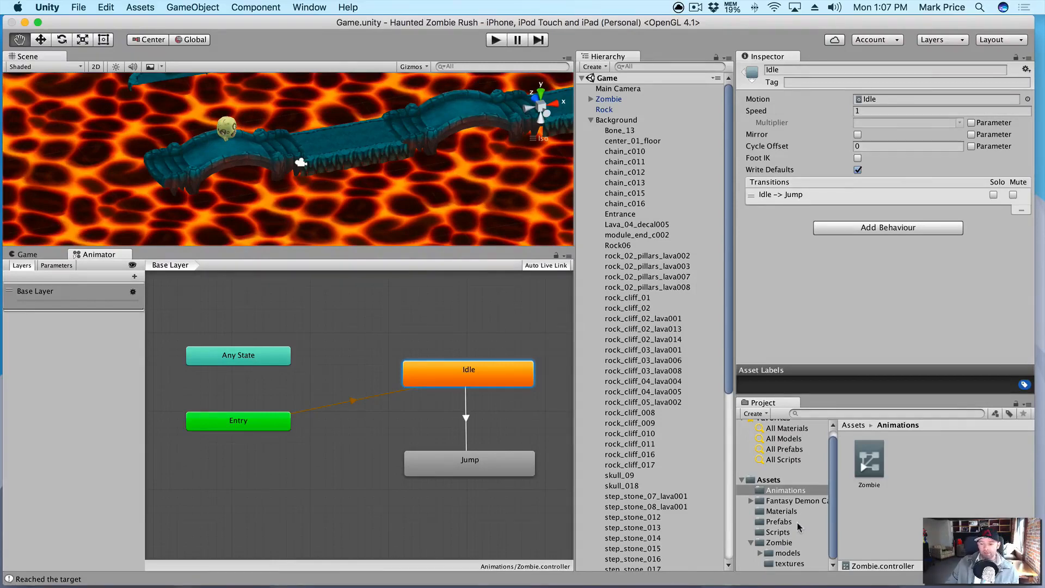
pyautogui.click(750, 544)
pyautogui.click(776, 540)
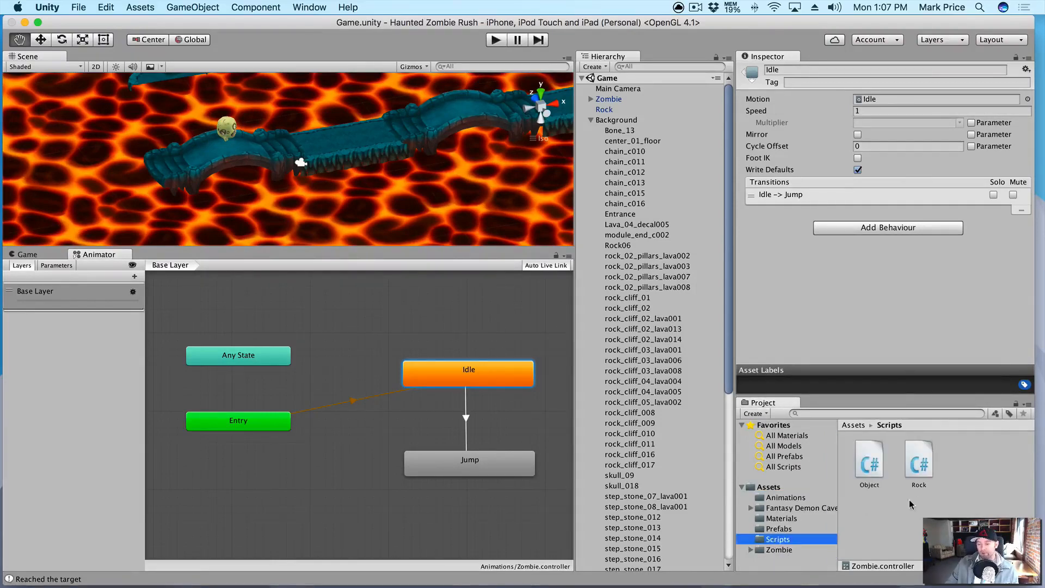
pyautogui.rightClick(902, 508)
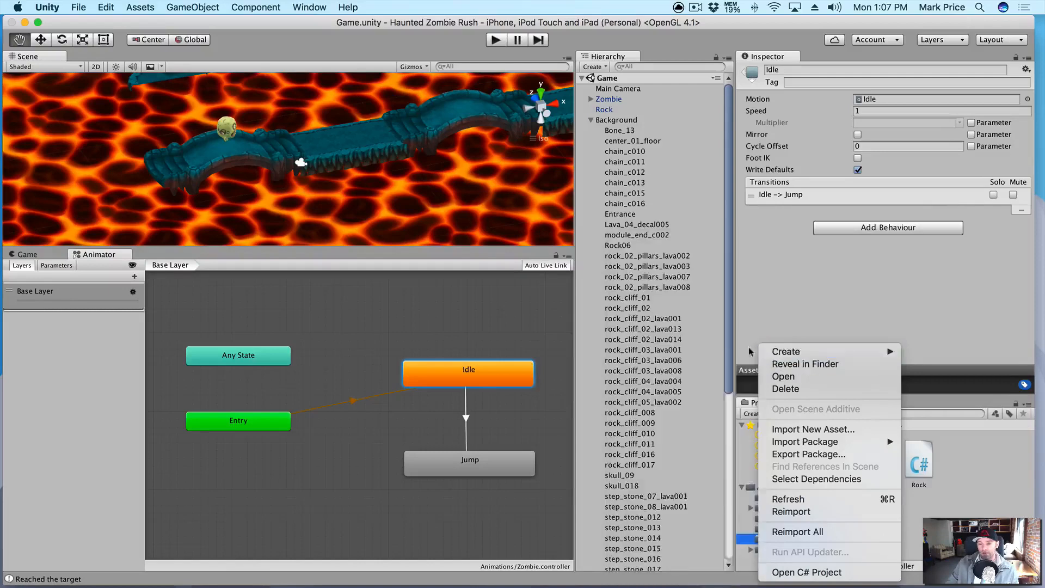
pyautogui.moveTo(878, 352)
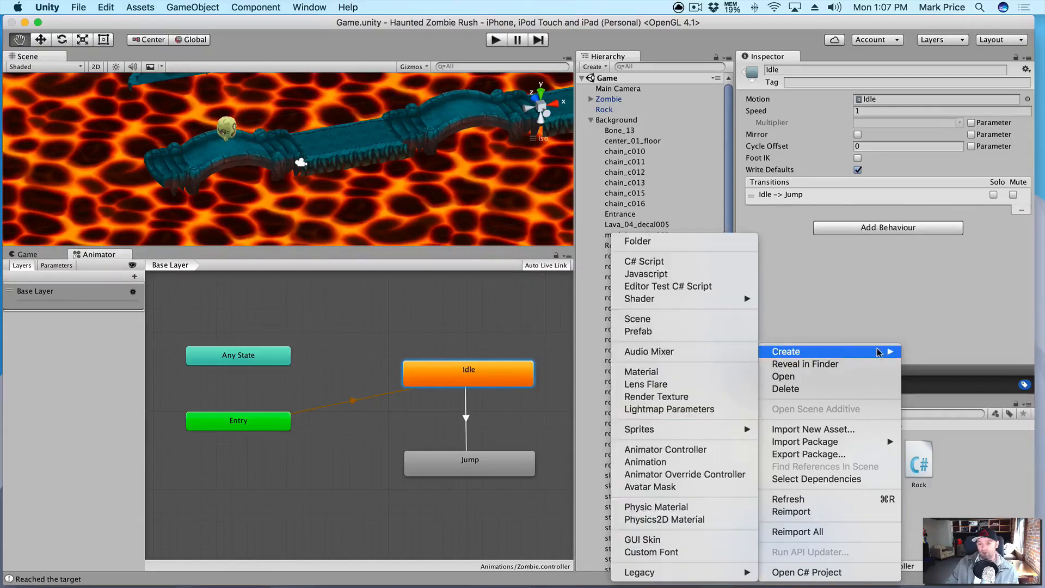
pyautogui.click(635, 263)
pyautogui.write('Player')
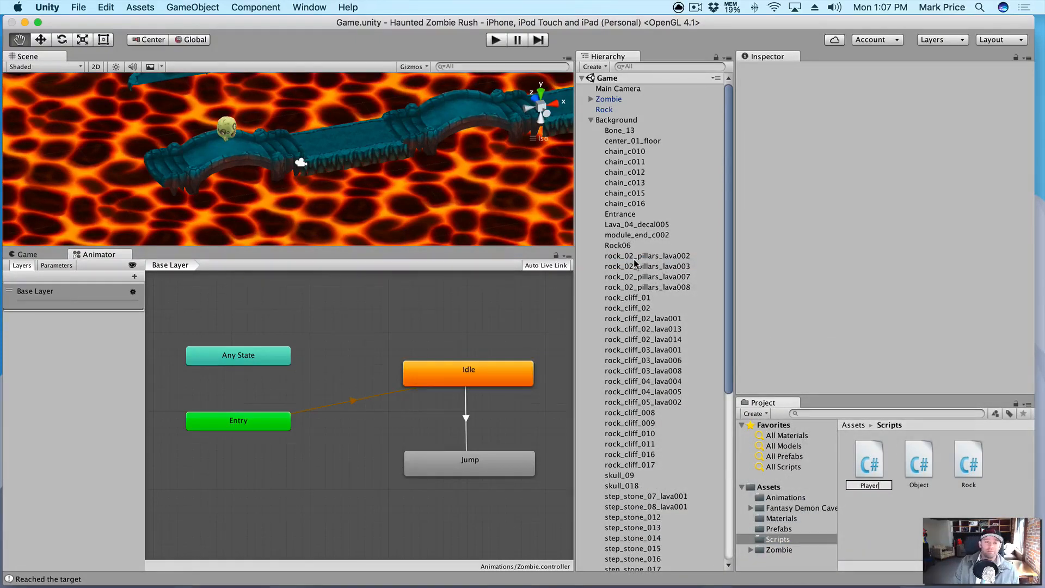
pyautogui.press('Return')
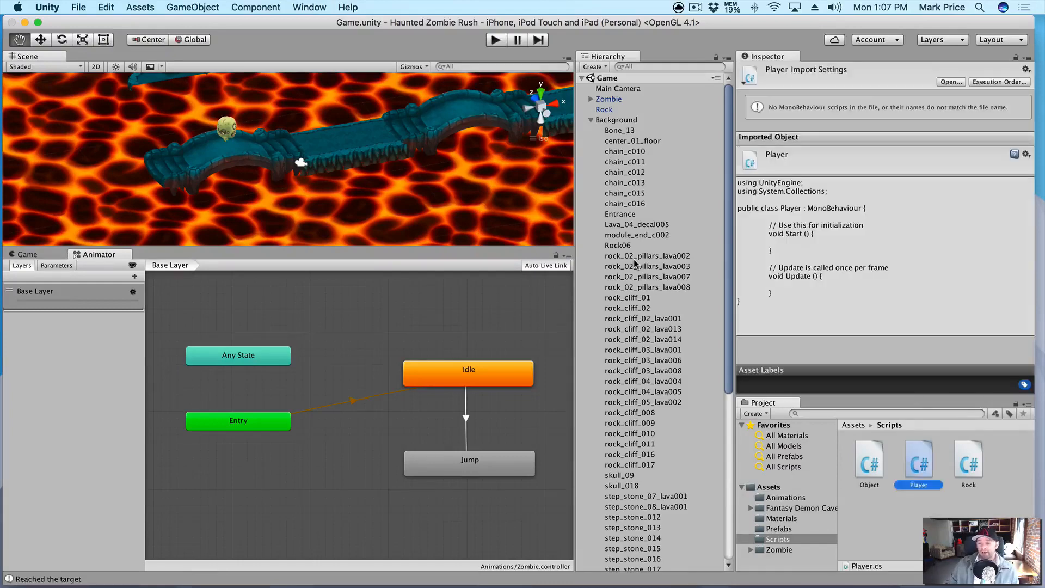
# Rename the Zombie object in the scene hierarchy as Player and attach the Player script to it
pyautogui.click(610, 100)
pyautogui.click(610, 100)
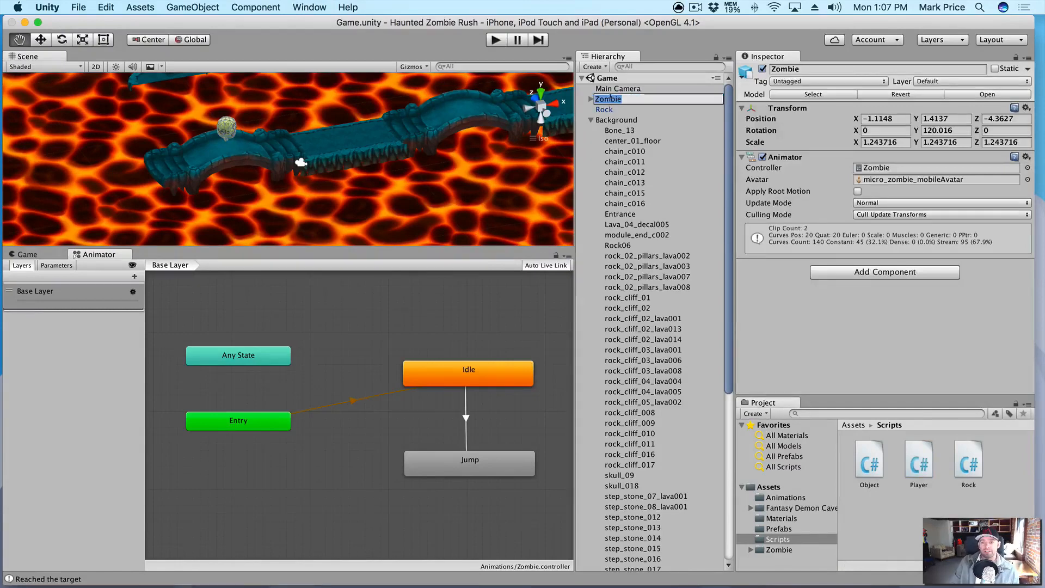
pyautogui.write('Player')
pyautogui.press('Return')
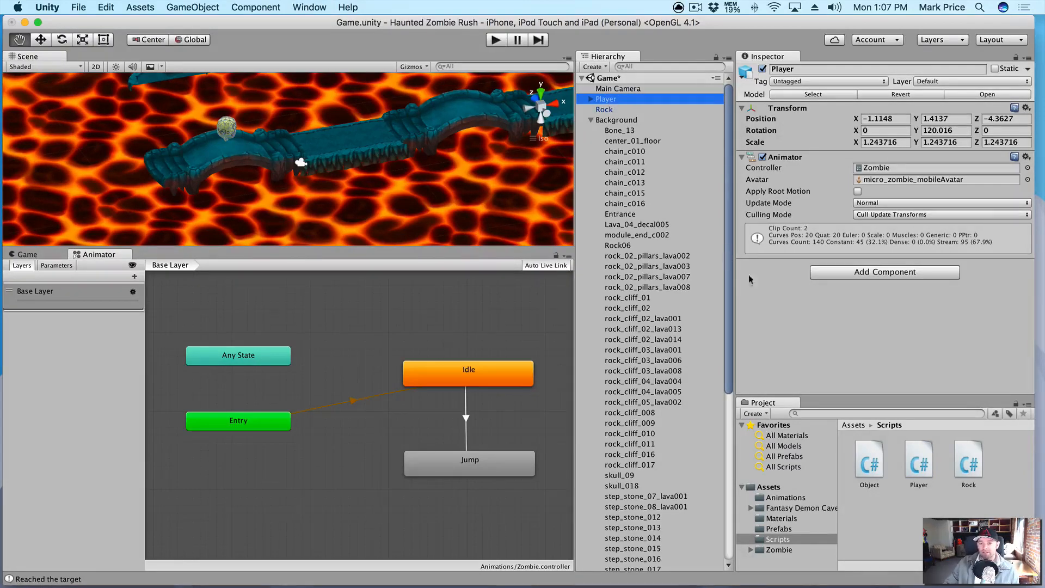
pyautogui.moveTo(916, 460); pyautogui.dragTo(613, 100)
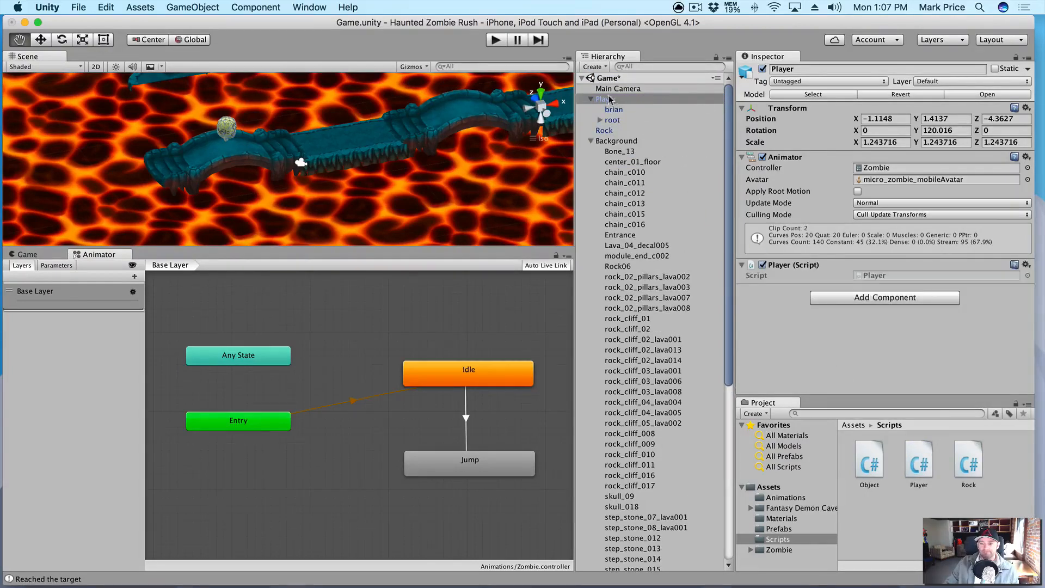
# Open the Player.cs script for editing in MonoDevelop
pyautogui.doubleClick(922, 463)
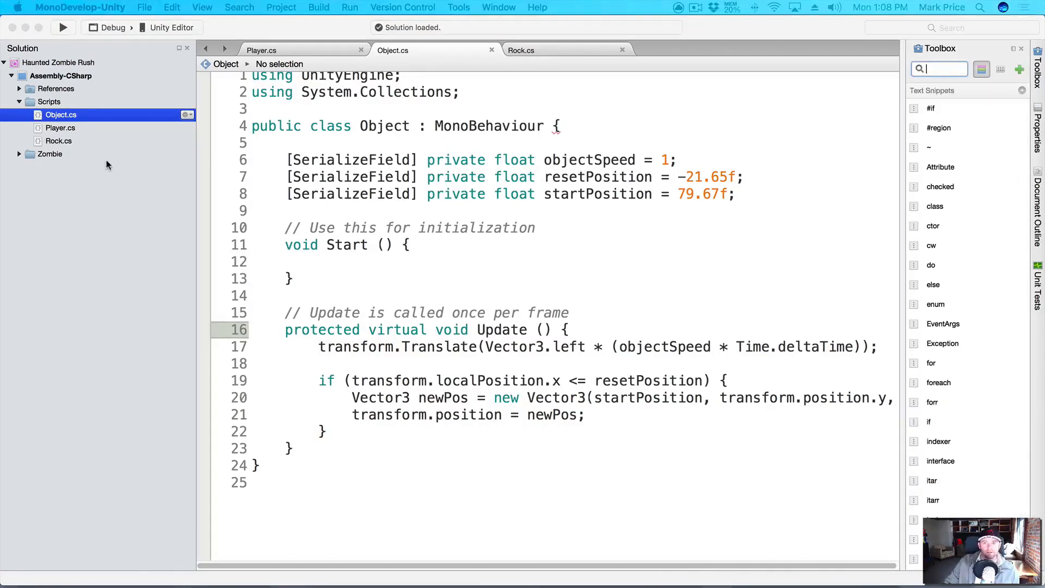
pyautogui.click(60, 129)
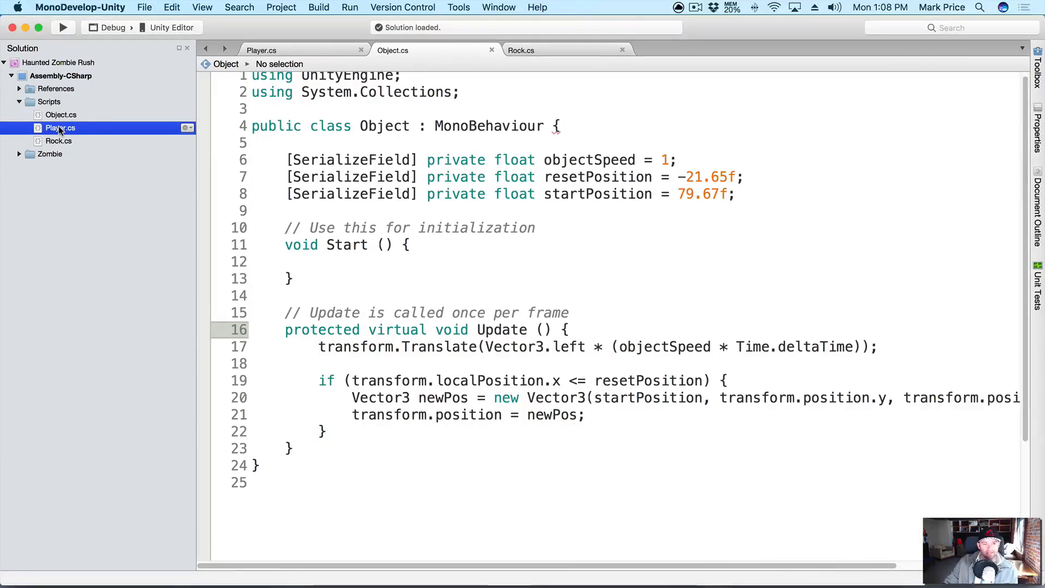
pyautogui.doubleClick(60, 128)
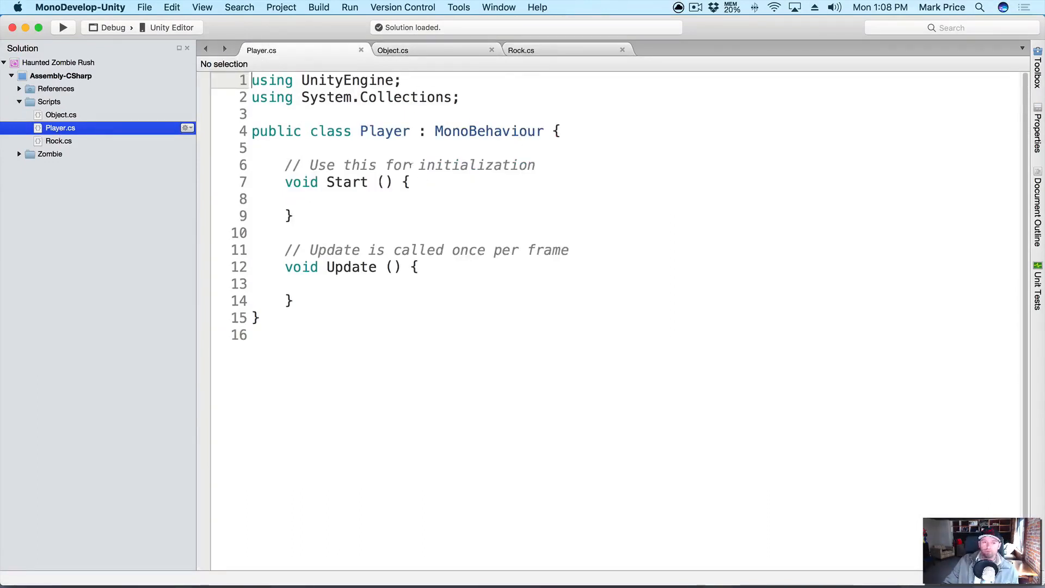
# Declare the field "Animator anim;" at the top of the Player class, above the Start method
pyautogui.click(384, 143)
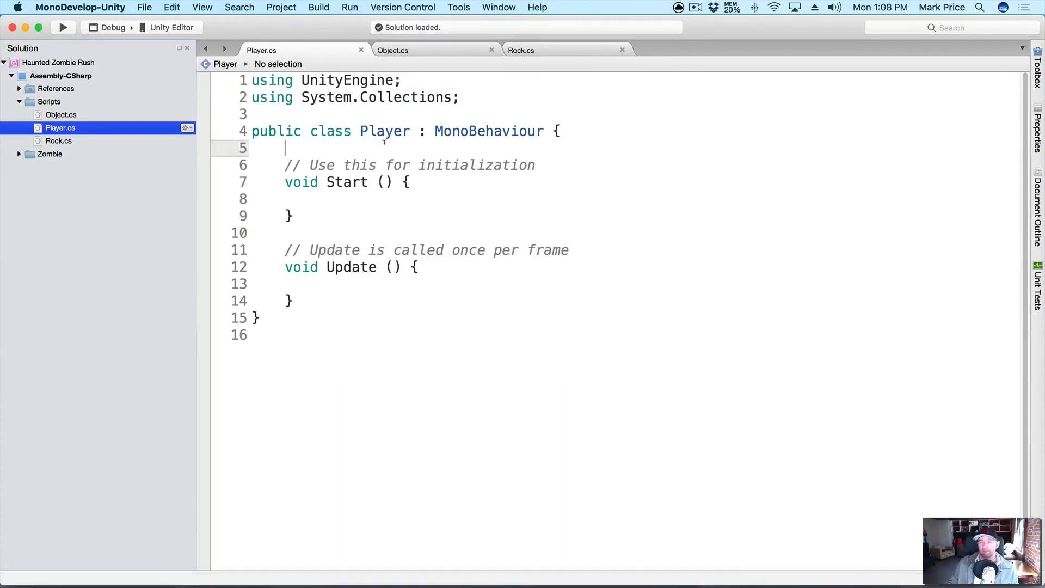
pyautogui.press('Return')
pyautogui.press('Return')
pyautogui.press('Up')
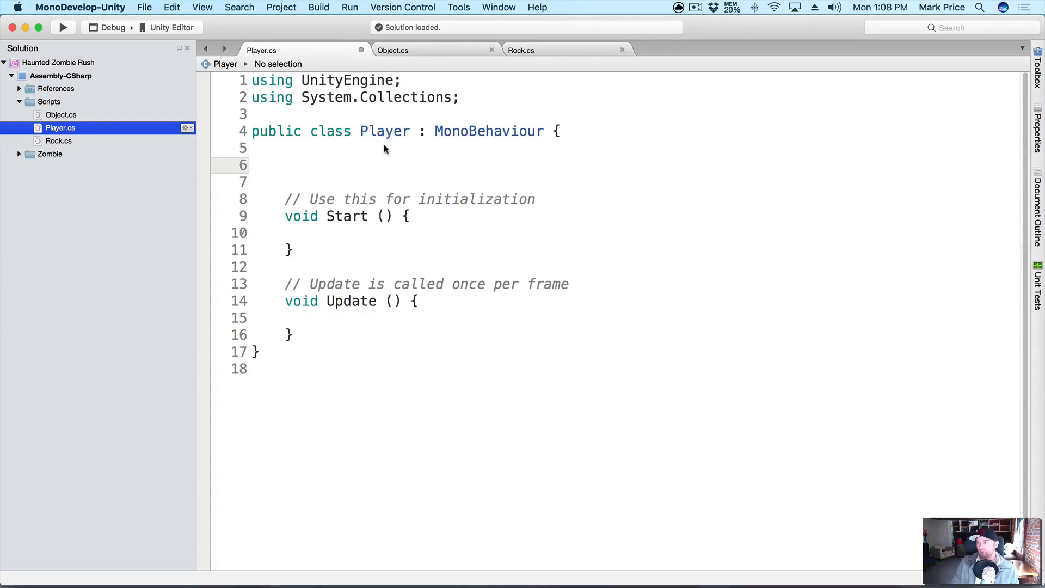
pyautogui.write('Anim')
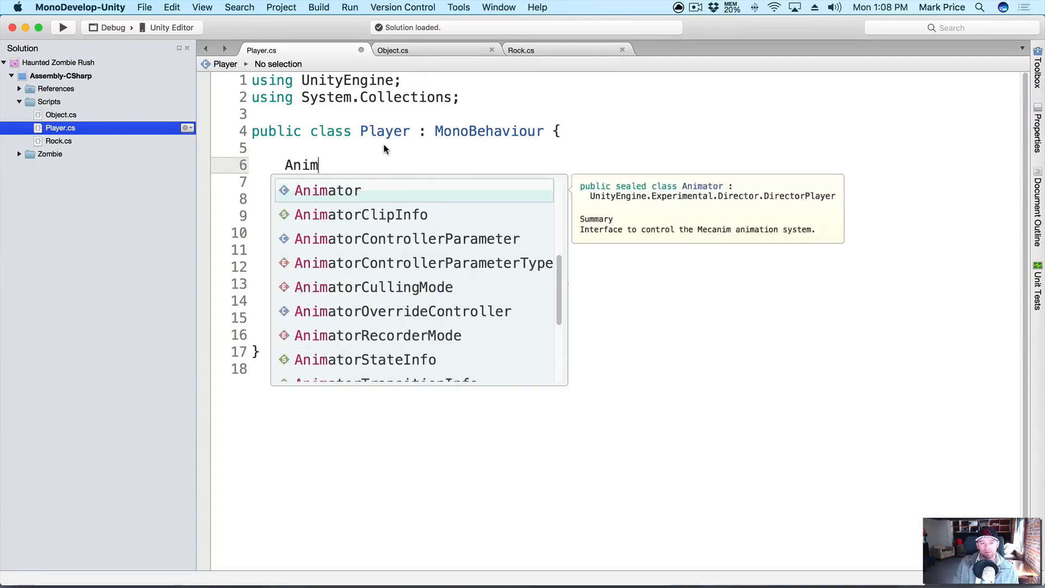
pyautogui.write('ator anim;')
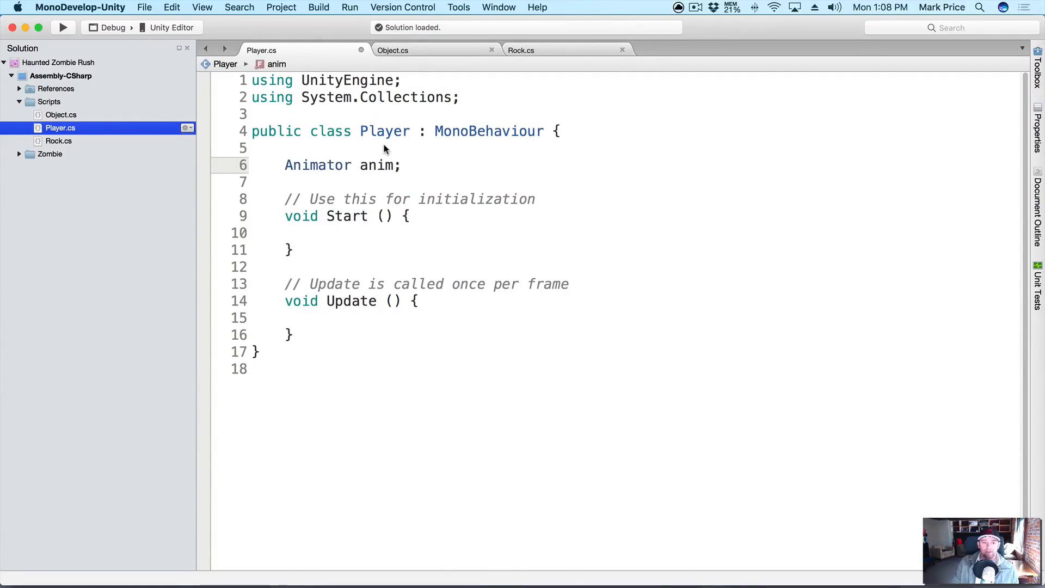
# Assign the animator inside the Start method with "anim = GetComponent<Animator> ();"
pyautogui.click(423, 229)
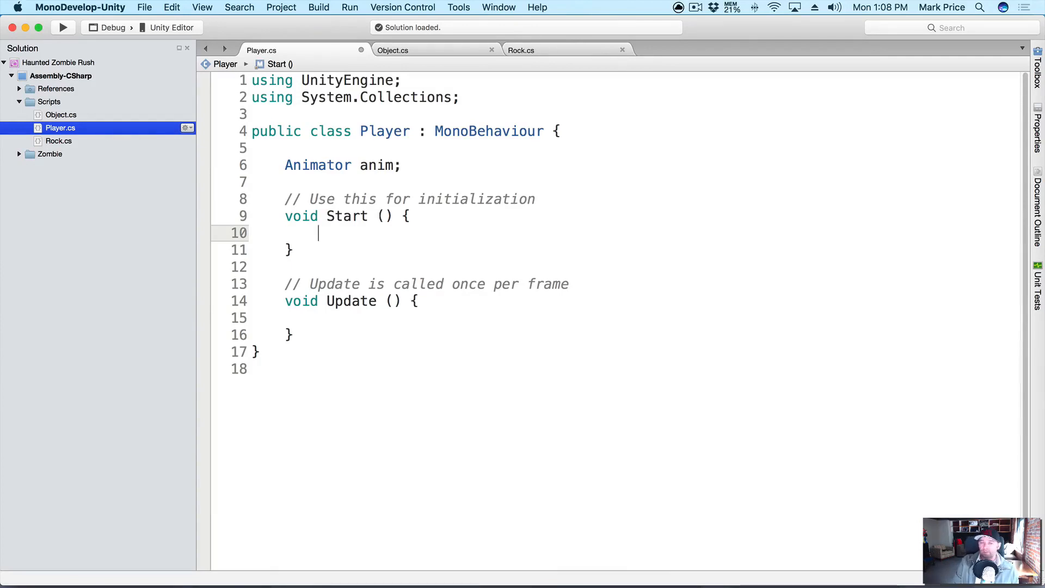
pyautogui.write('anim = ')
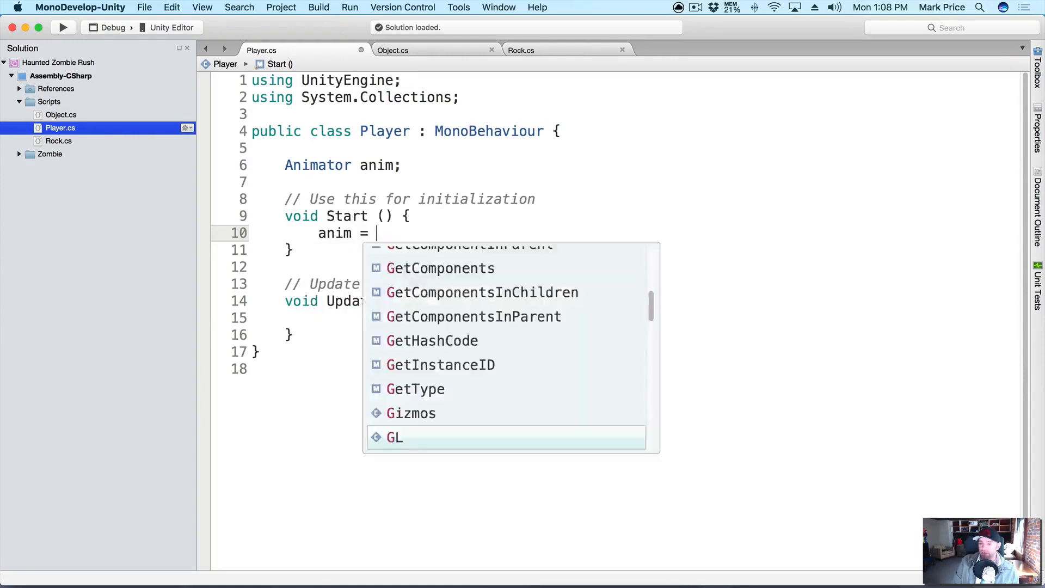
pyautogui.write('GetCom')
pyautogui.press('Return')
pyautogui.write('<')
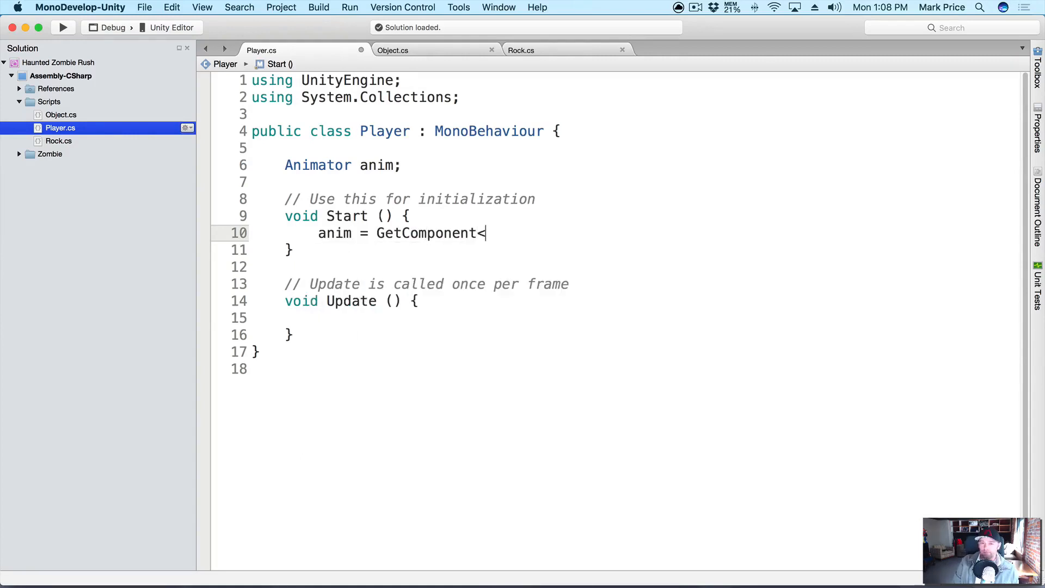
pyautogui.write('Animator>')
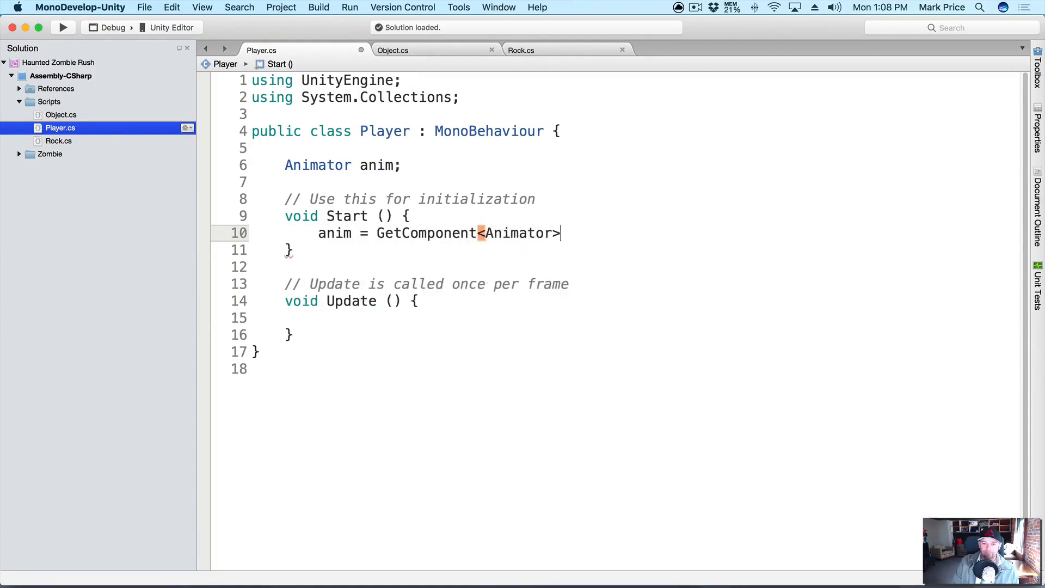
pyautogui.write(' ();')
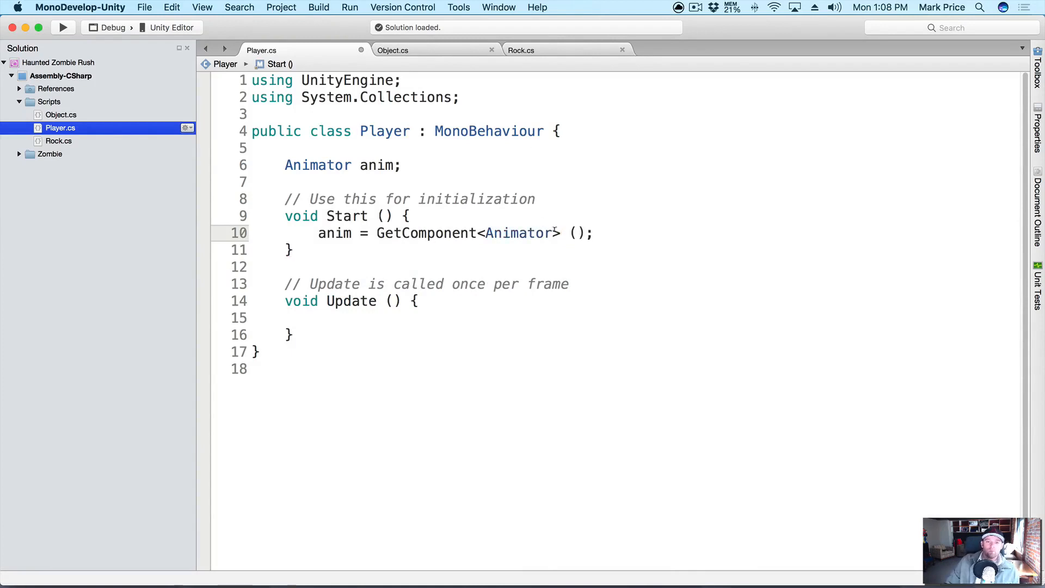
pyautogui.click(484, 233)
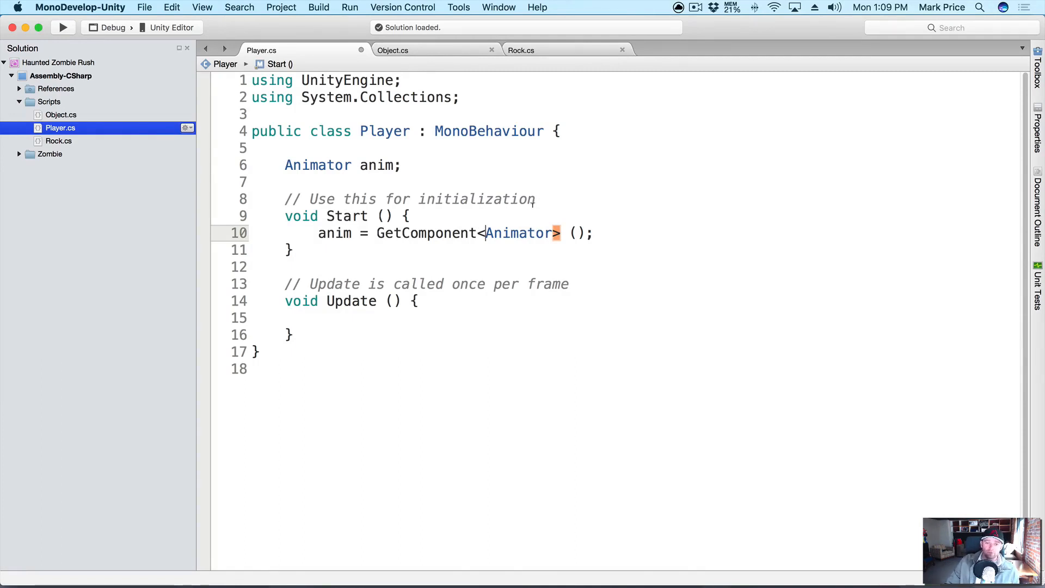
# Switch to Unity and examine the Player object's Animator component, attached script and child objects
pyautogui.moveTo(281, 574)
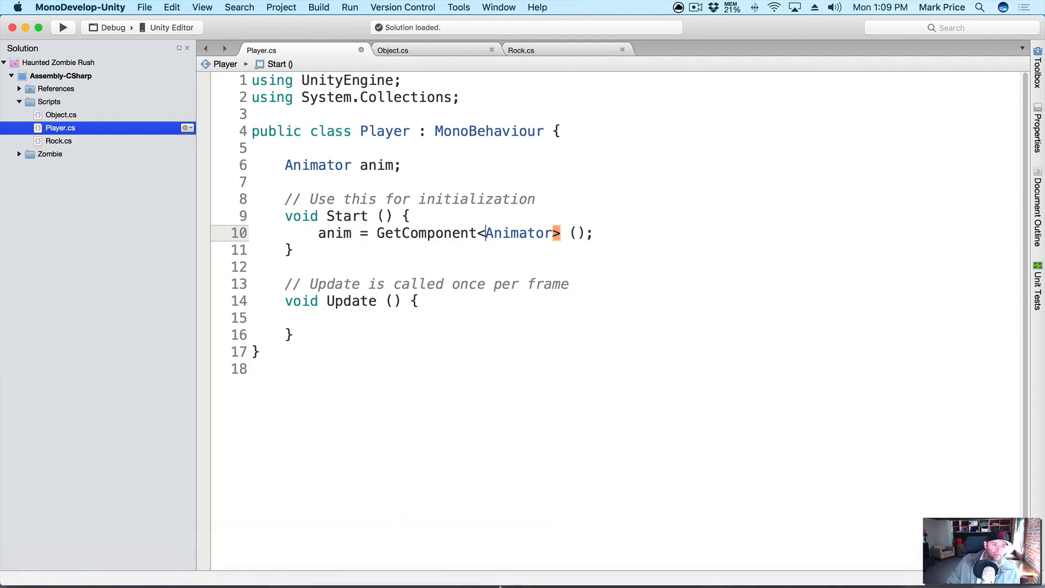
pyautogui.click(581, 566)
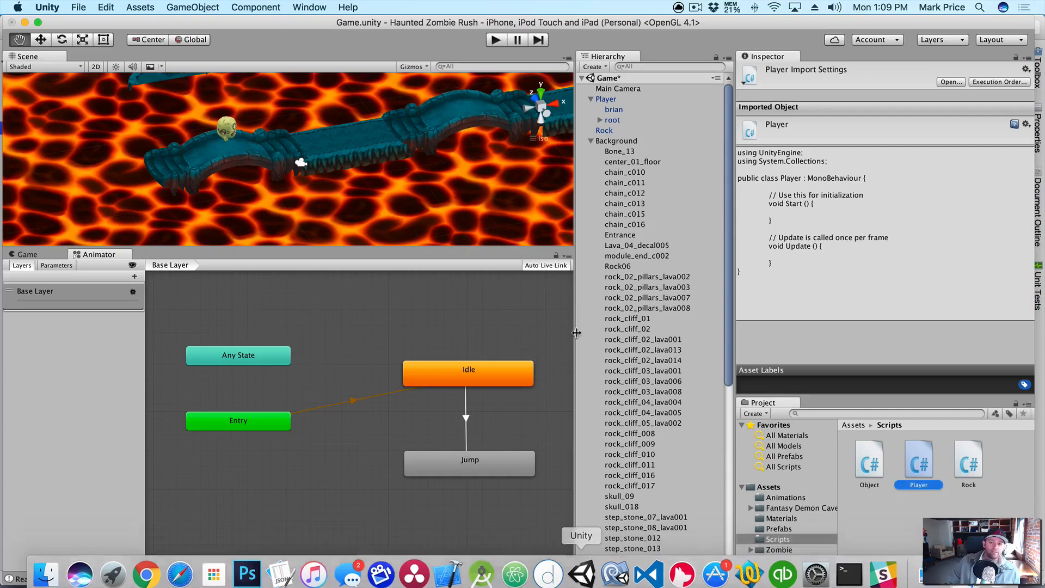
pyautogui.click(618, 99)
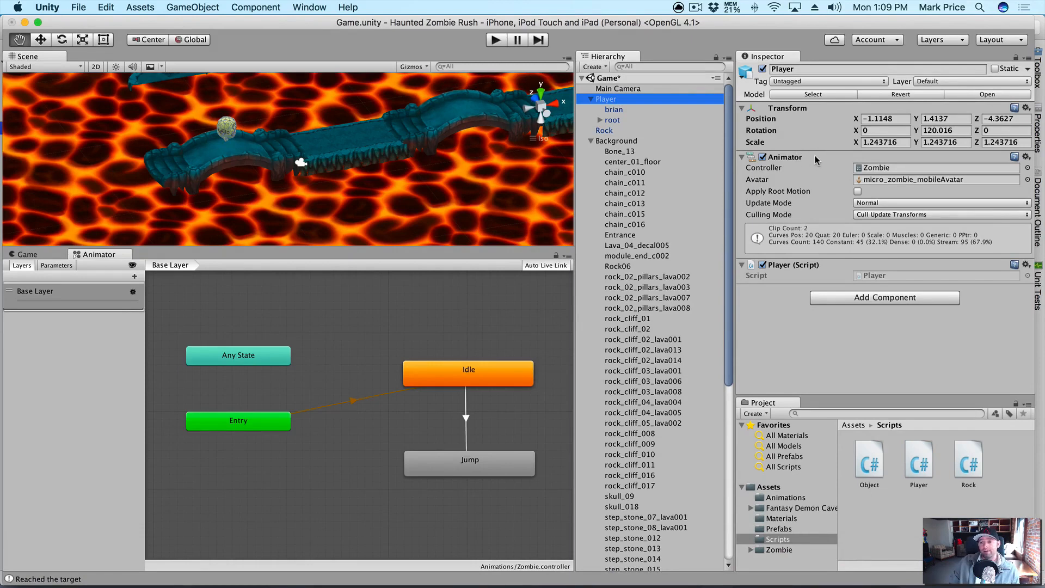
pyautogui.click(592, 99)
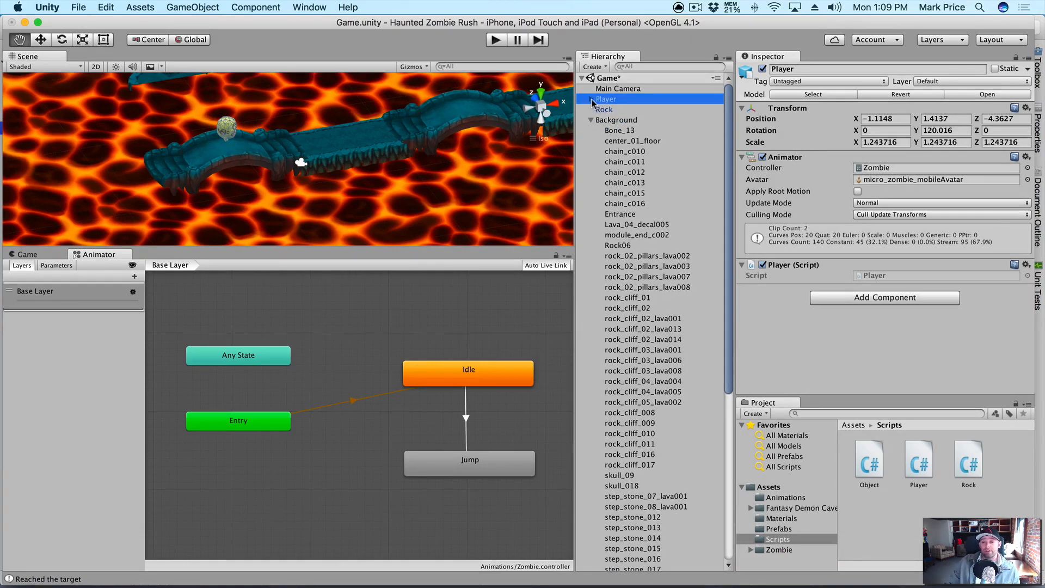
pyautogui.click(591, 100)
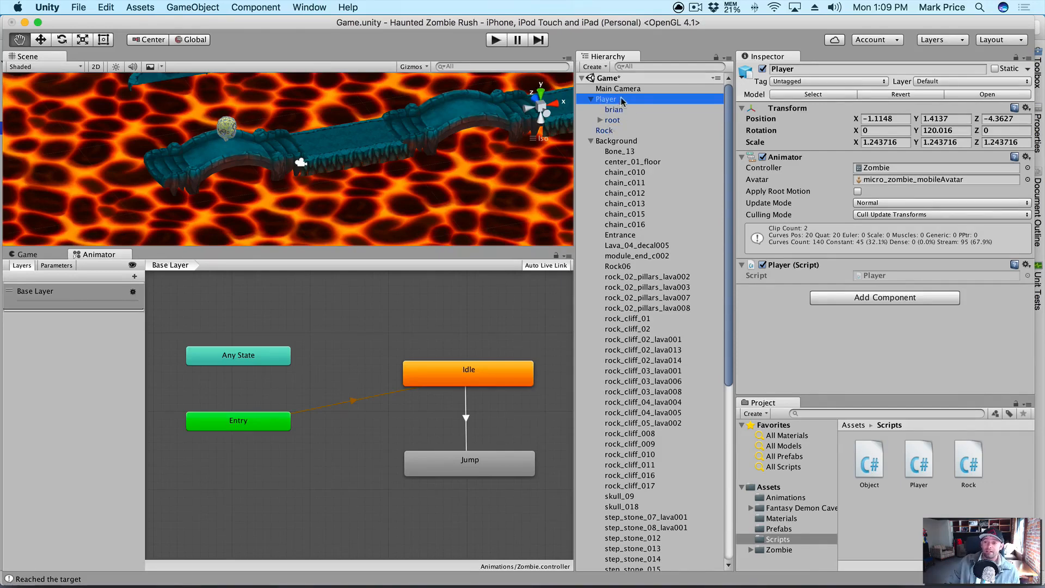
pyautogui.click(591, 99)
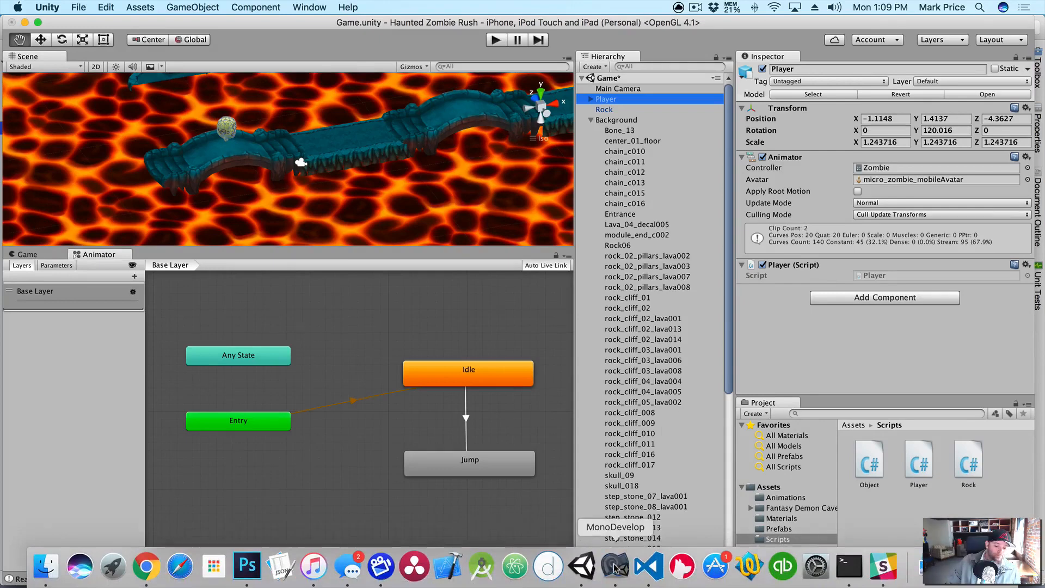
# Force quit MonoDevelop and check the list of running applications for it
pyautogui.rightClick(582, 566)
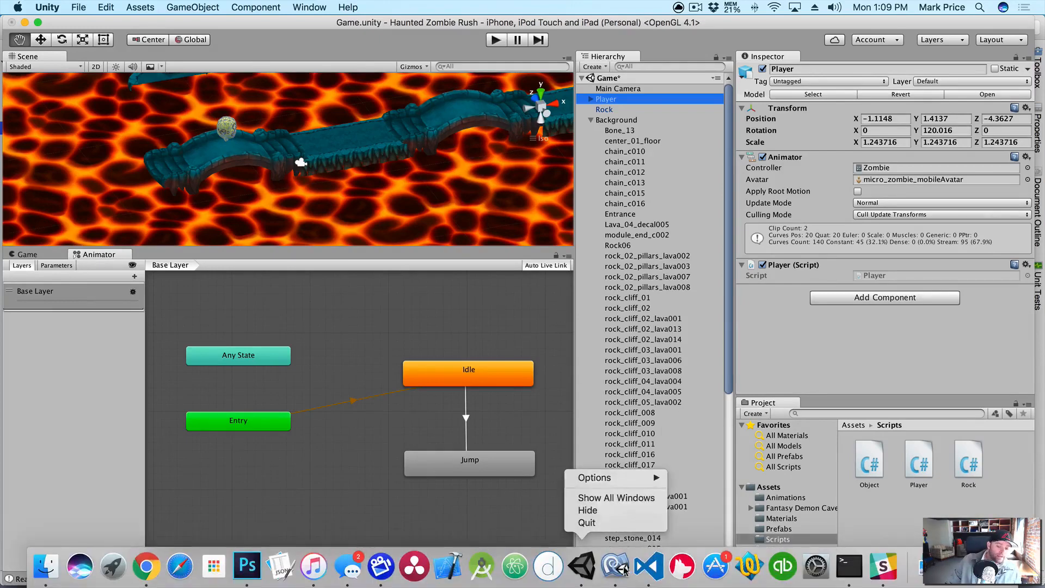
pyautogui.keyDown('alt'); pyautogui.click(622, 526); pyautogui.keyUp('alt')
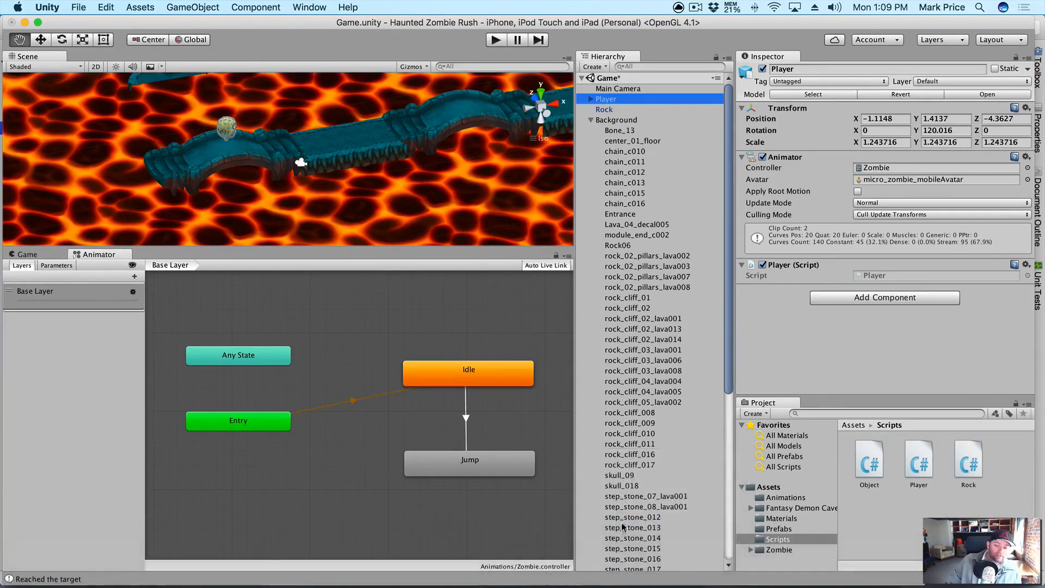
pyautogui.press('alt+super+Escape')
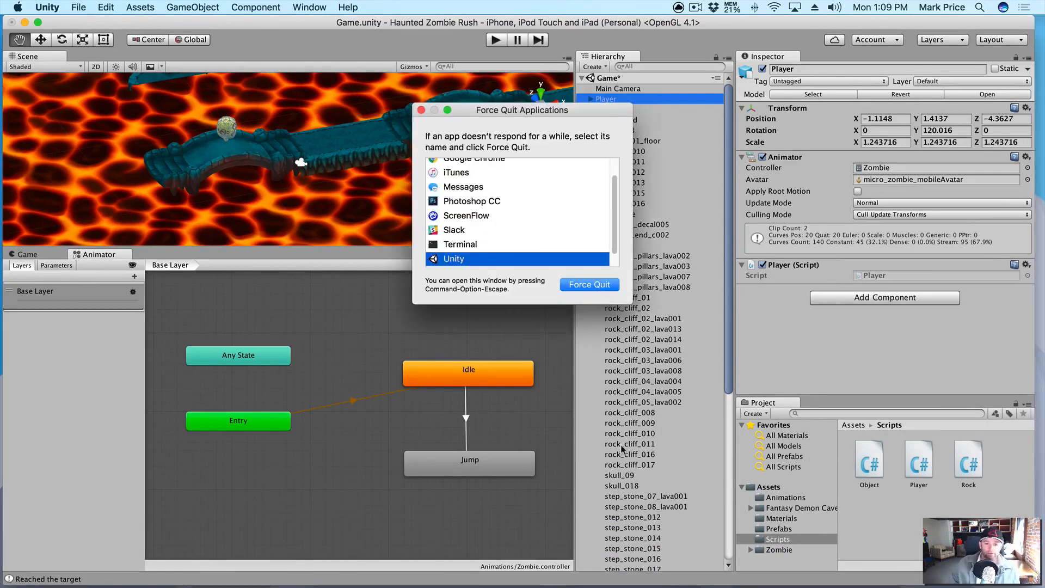
pyautogui.scroll(3, 525, 246)
pyautogui.scroll(-2, 526, 246)
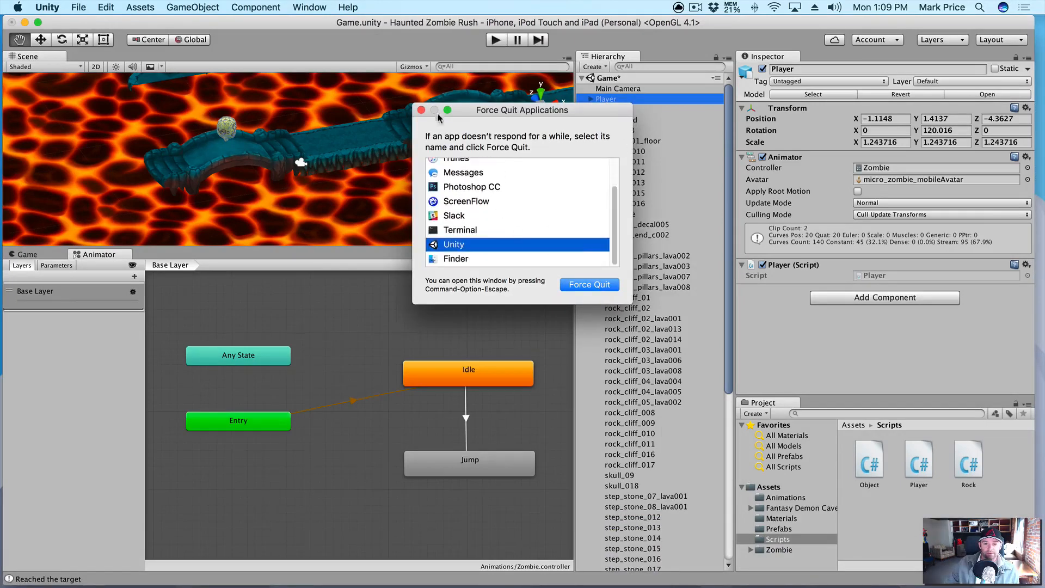
pyautogui.click(420, 110)
# Reopen the Player script from the Scripts folder in MonoDevelop
pyautogui.click(919, 463)
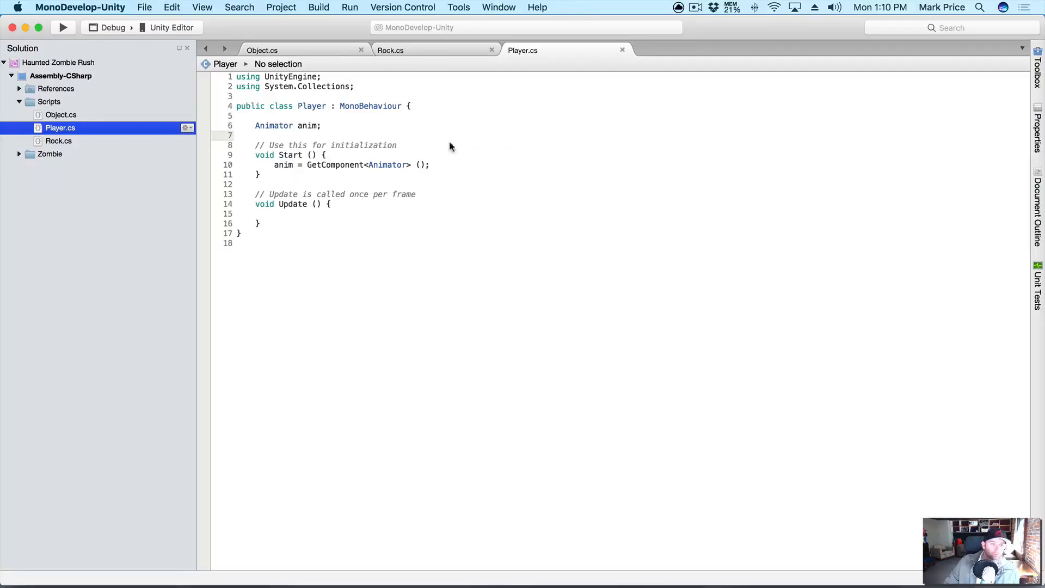
pyautogui.keyDown('ctrl'); pyautogui.scroll(5, 450, 147); pyautogui.keyUp('ctrl')
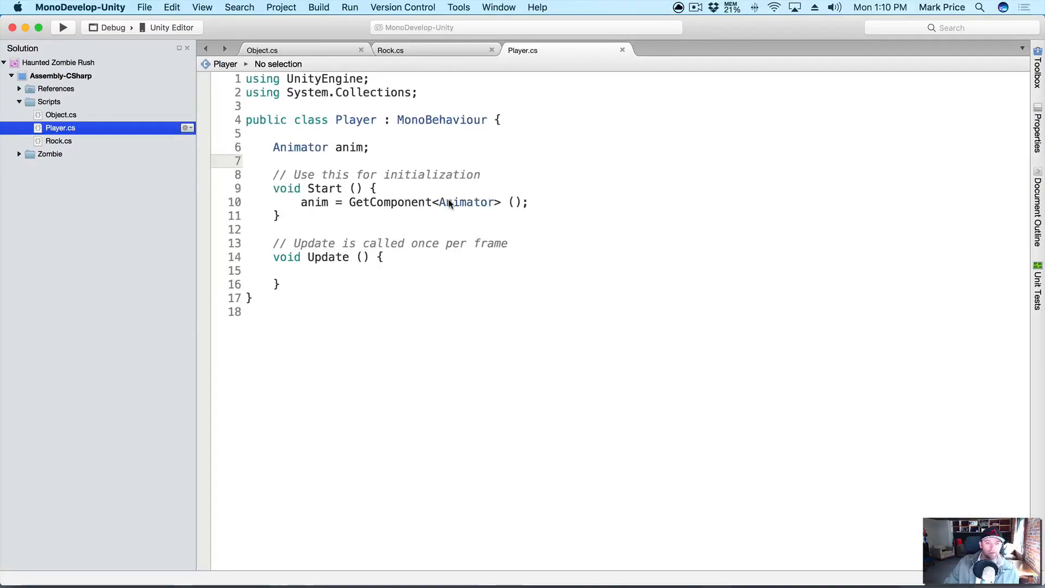
pyautogui.click(568, 234)
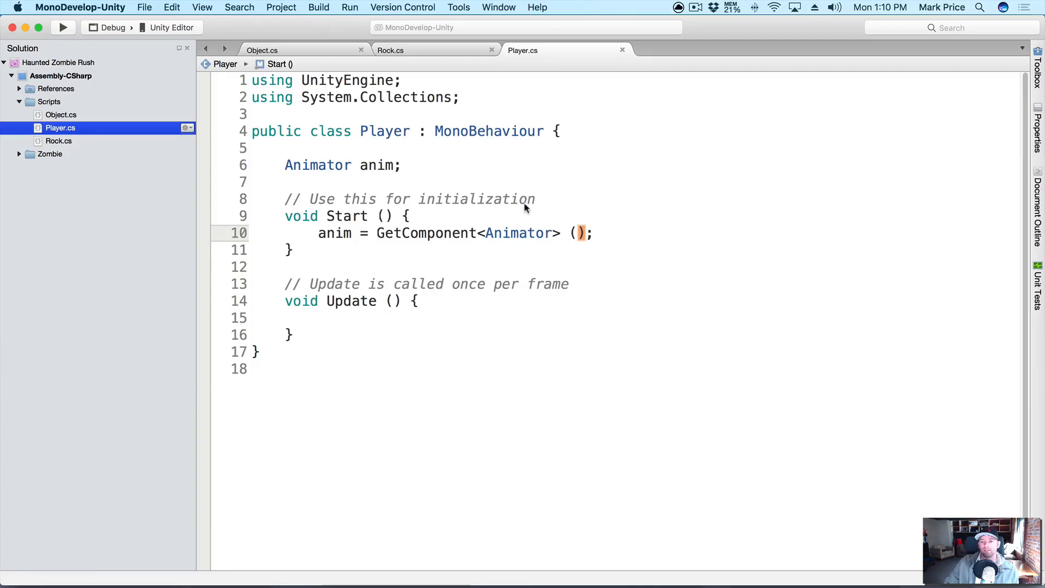
# Add an empty if block to the Update method with the condition "Input.GetMouseButtonDown(0)"
pyautogui.click(496, 317)
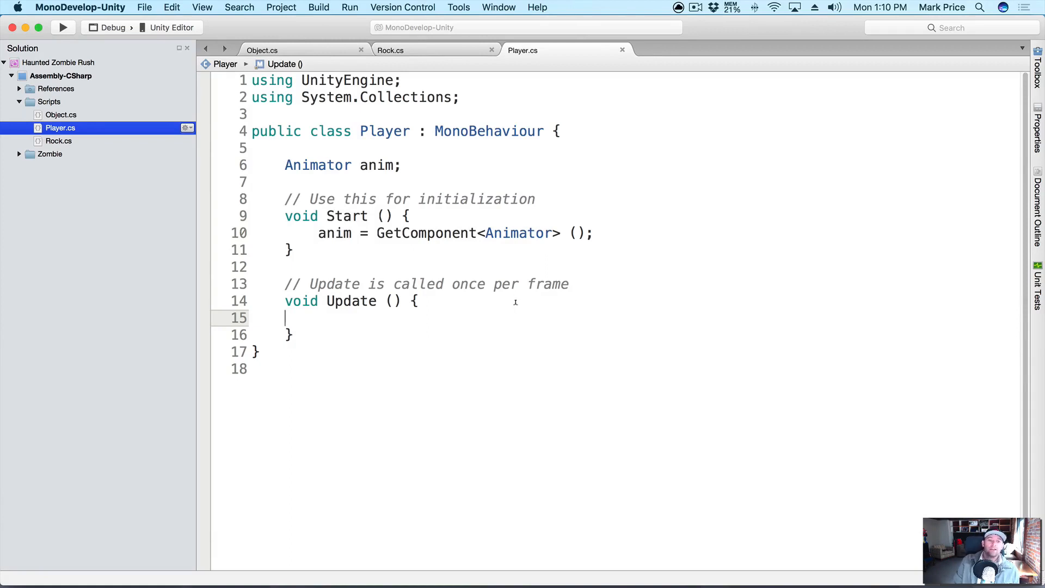
pyautogui.press('Return')
pyautogui.press('Up')
pyautogui.press('Return')
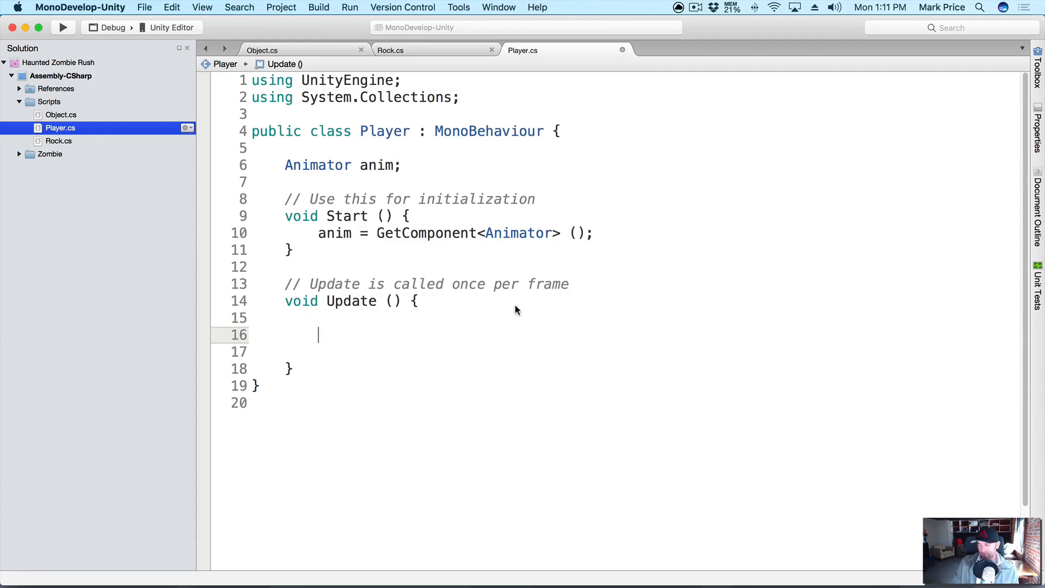
pyautogui.write('if (')
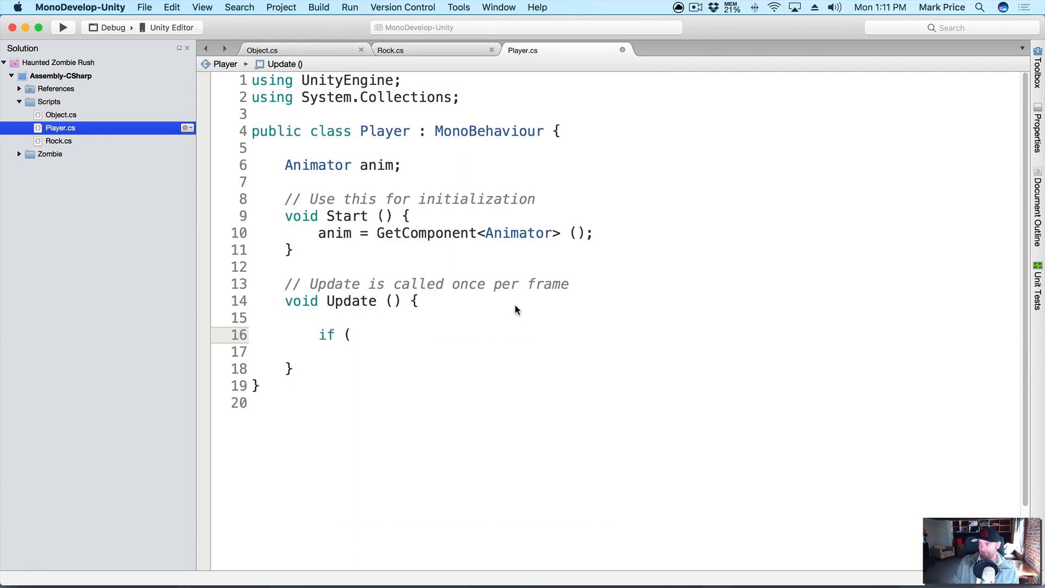
pyautogui.write('Input.G')
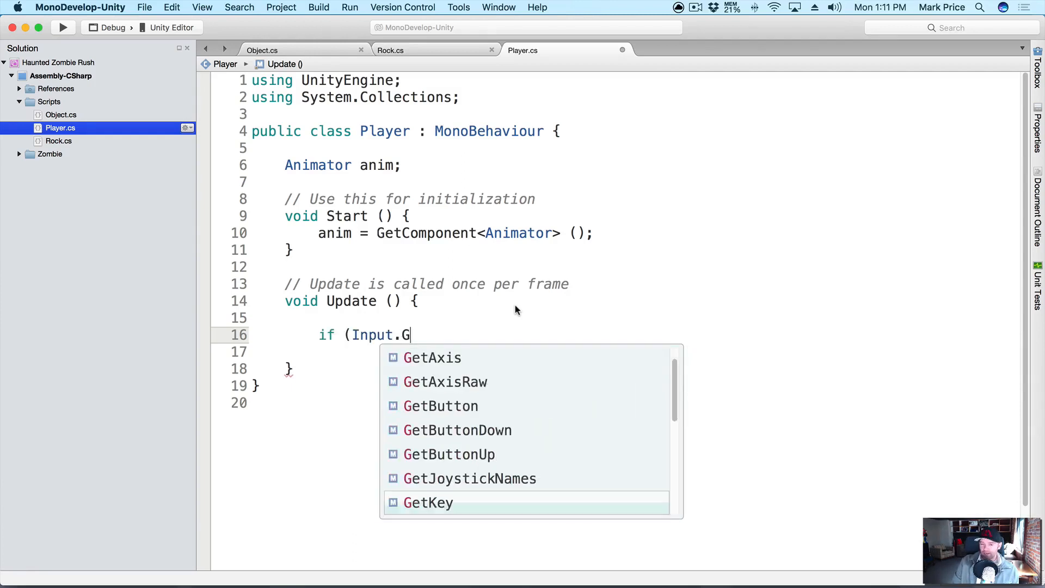
pyautogui.write('etMouseButtonDown(0)')
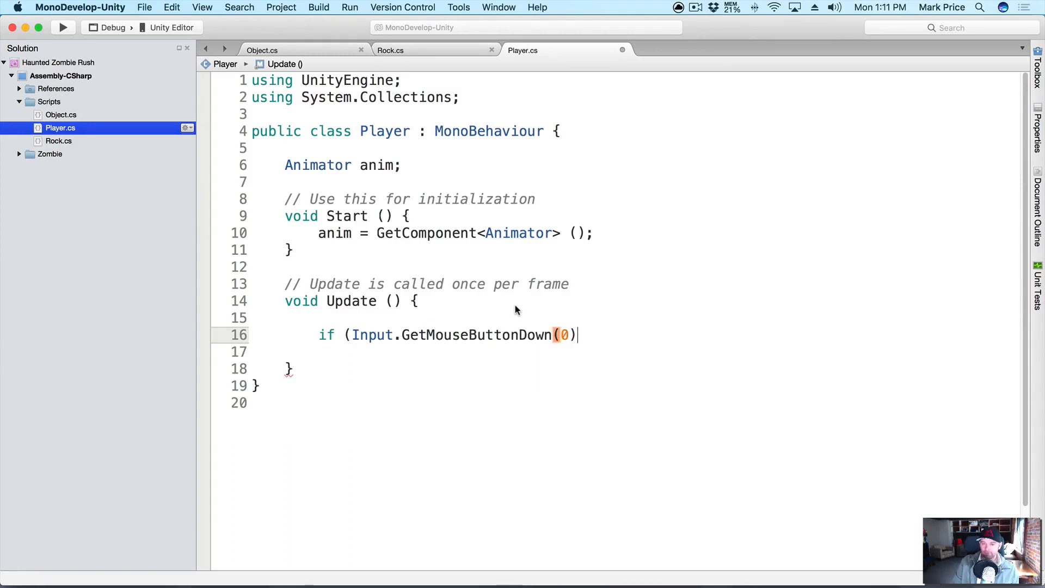
pyautogui.write(') {')
pyautogui.press('Return')
pyautogui.press('Return')
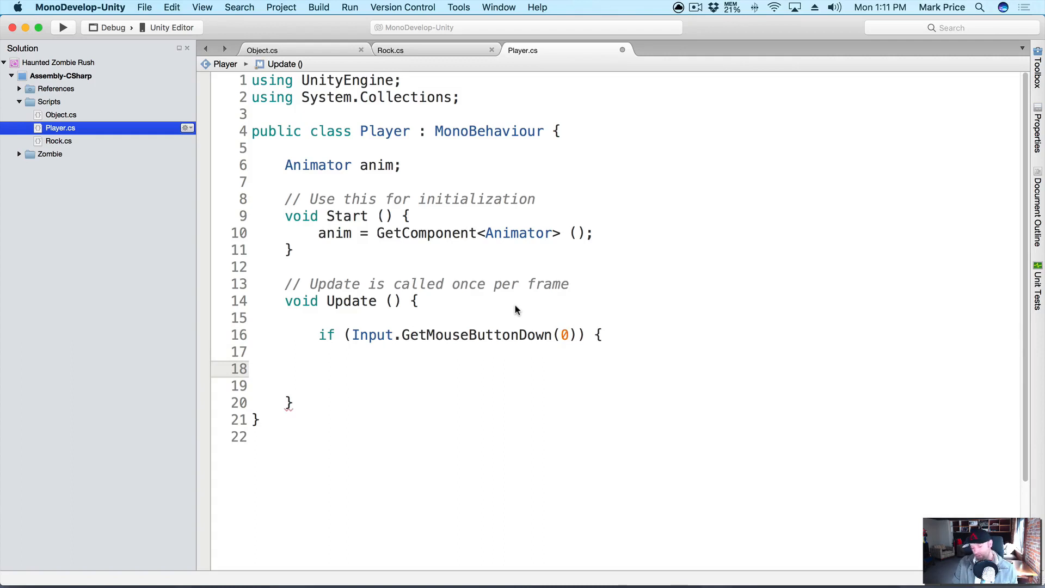
pyautogui.write('}')
pyautogui.click(378, 335)
pyautogui.doubleClick(380, 336)
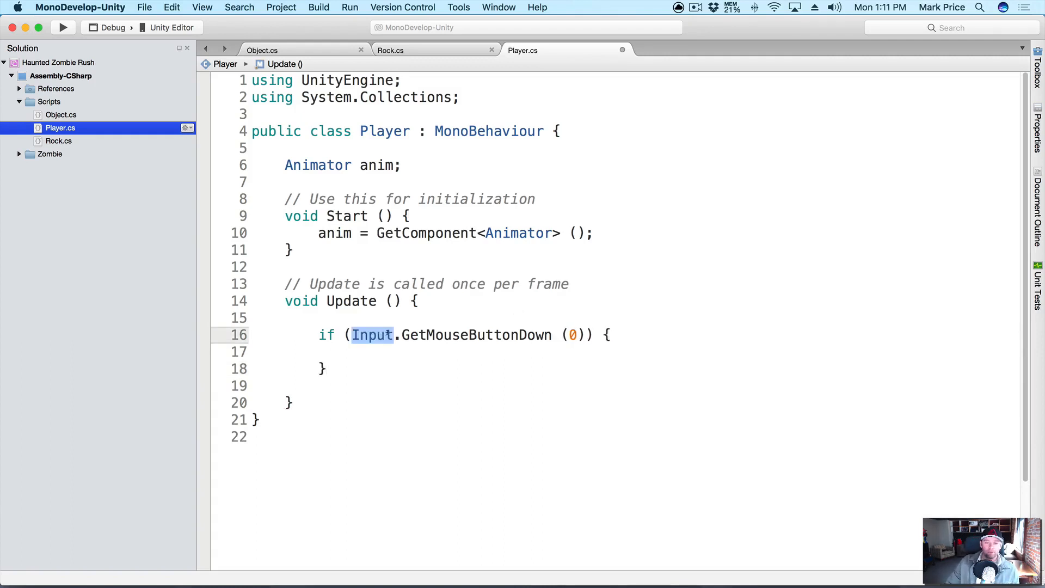
pyautogui.click(410, 335)
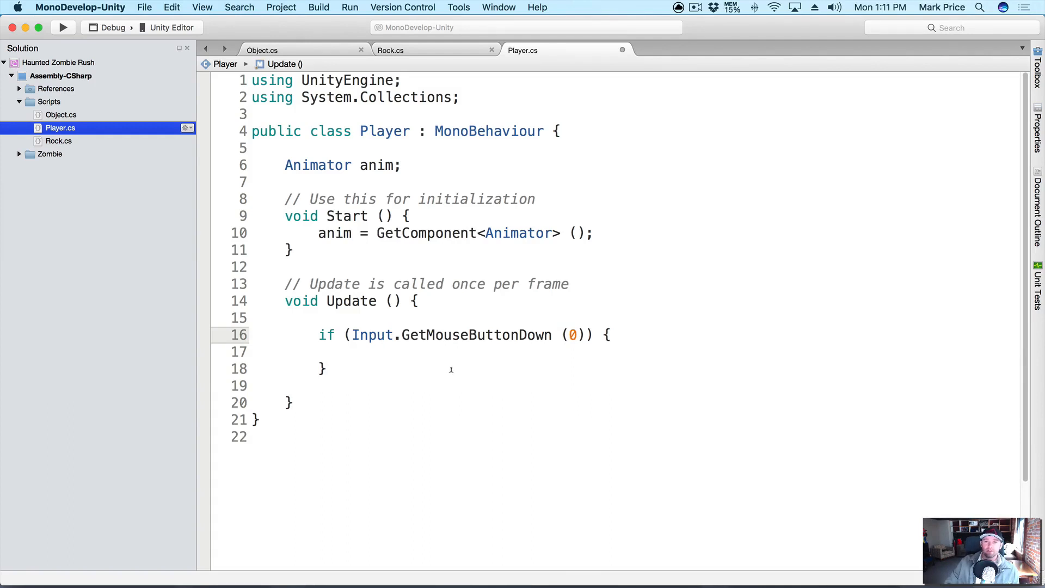
pyautogui.doubleClick(573, 335)
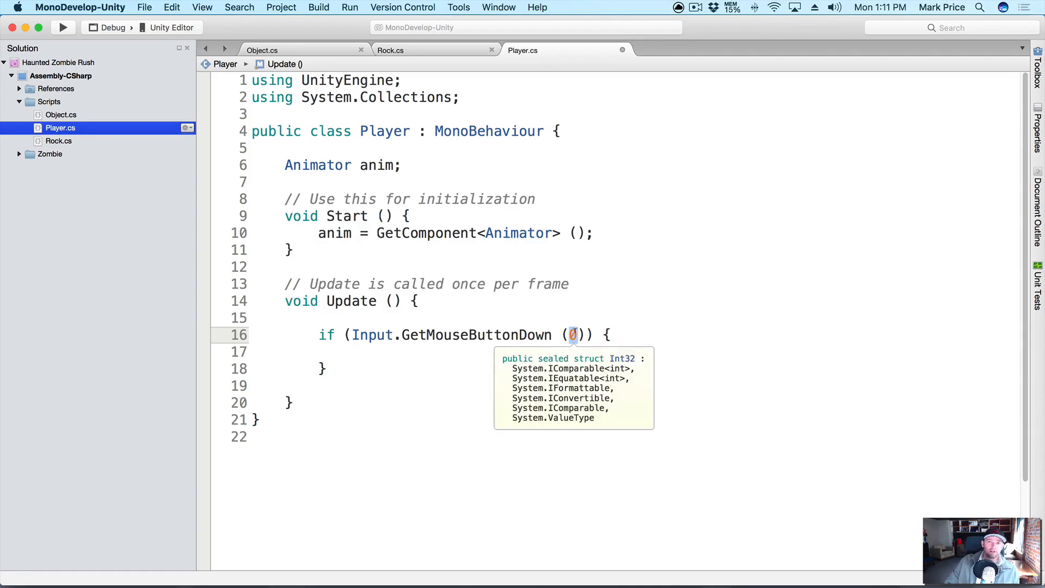
pyautogui.press('Right')
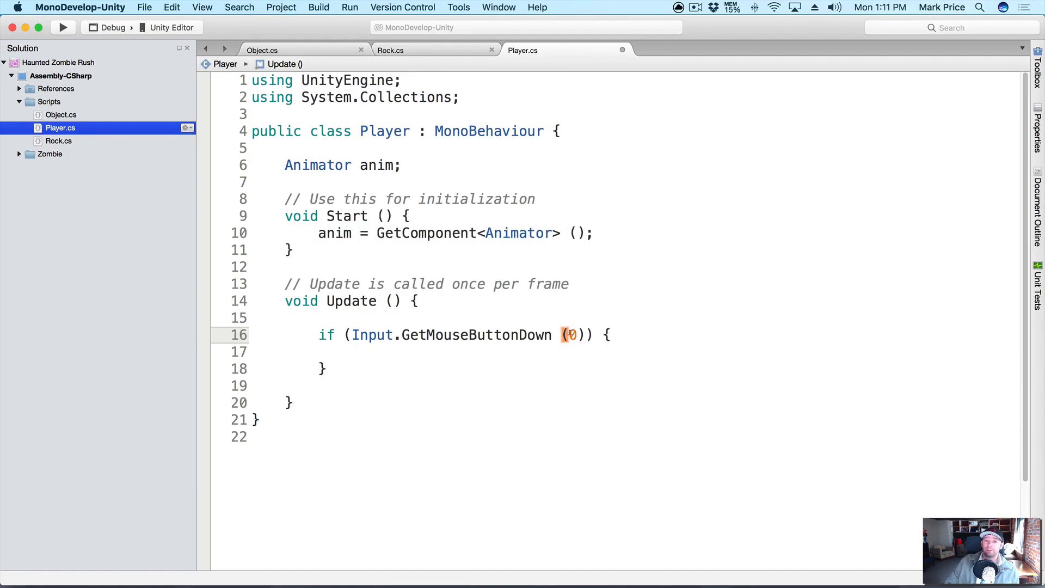
# Make the mouse-button if block call "anim.Play ("Jump");" and save the Player script
pyautogui.press('Down')
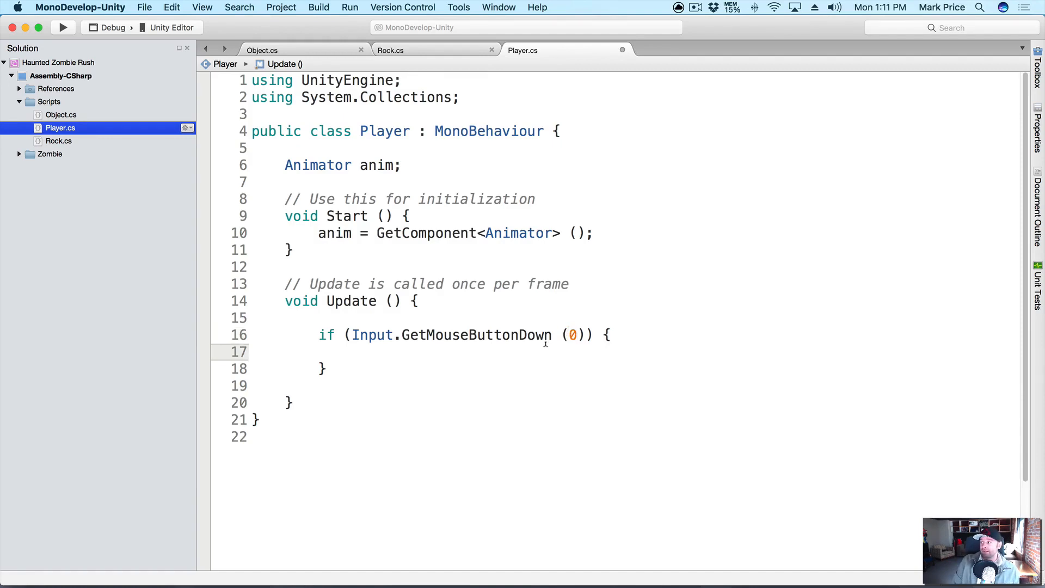
pyautogui.write('anim')
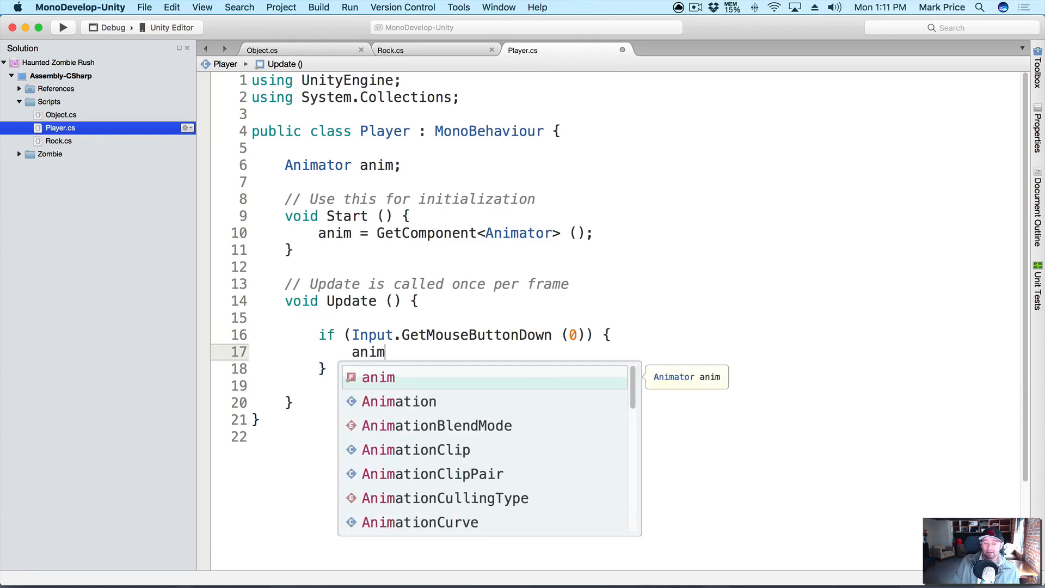
pyautogui.write('.Pla')
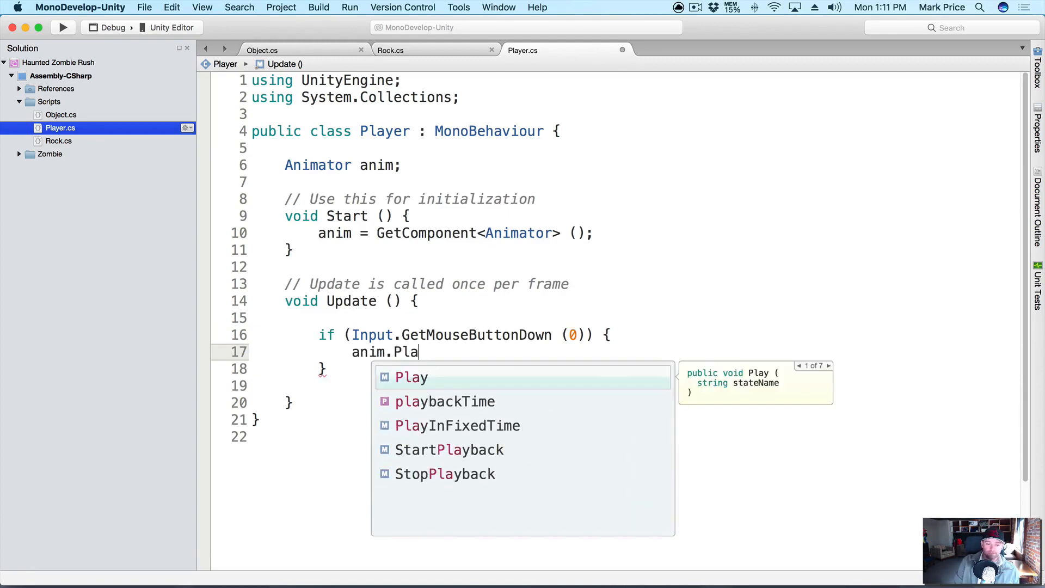
pyautogui.write('y("Ju')
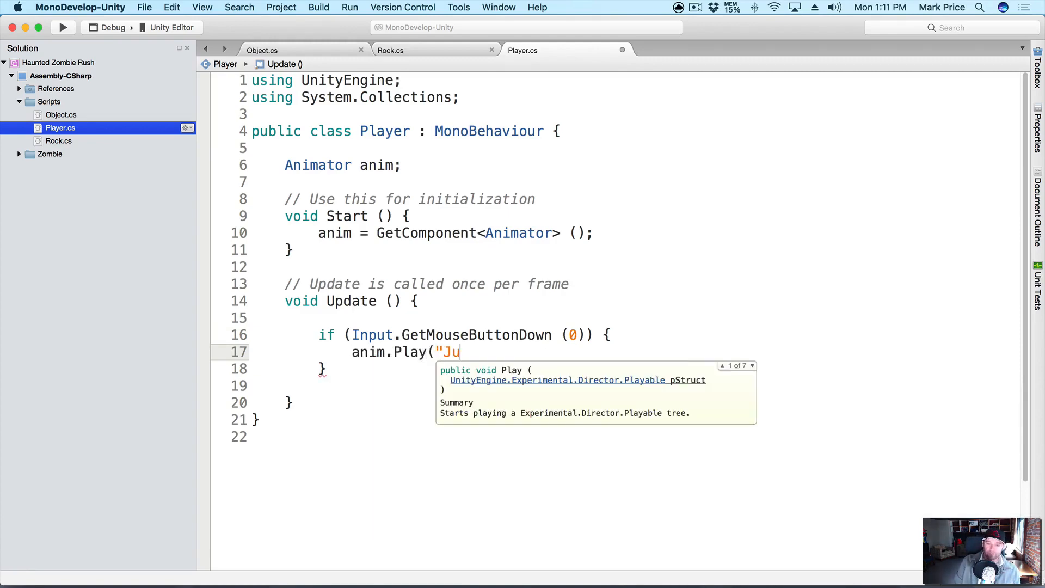
pyautogui.write('m;p");')
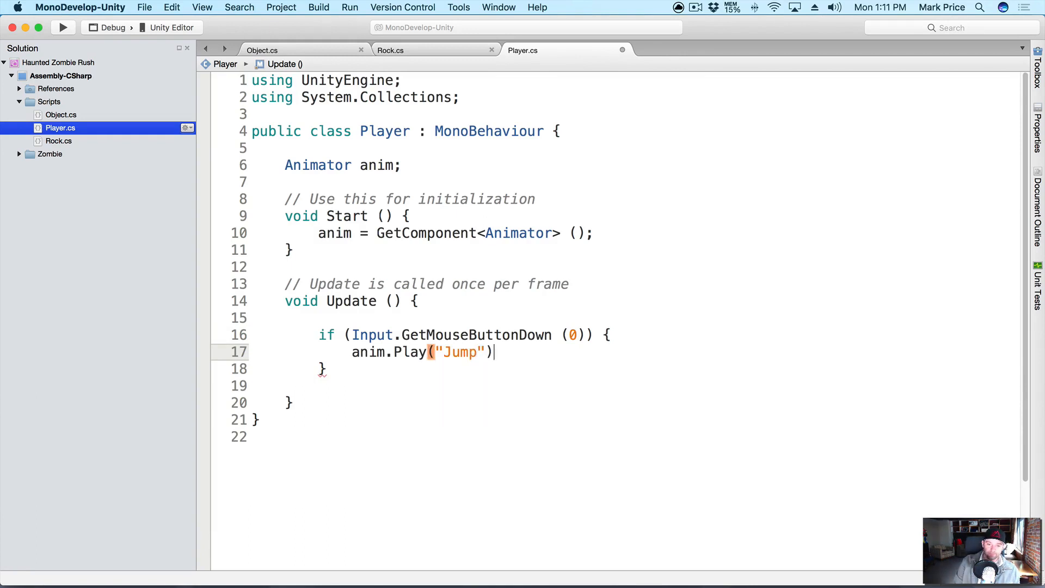
pyautogui.press('super+s')
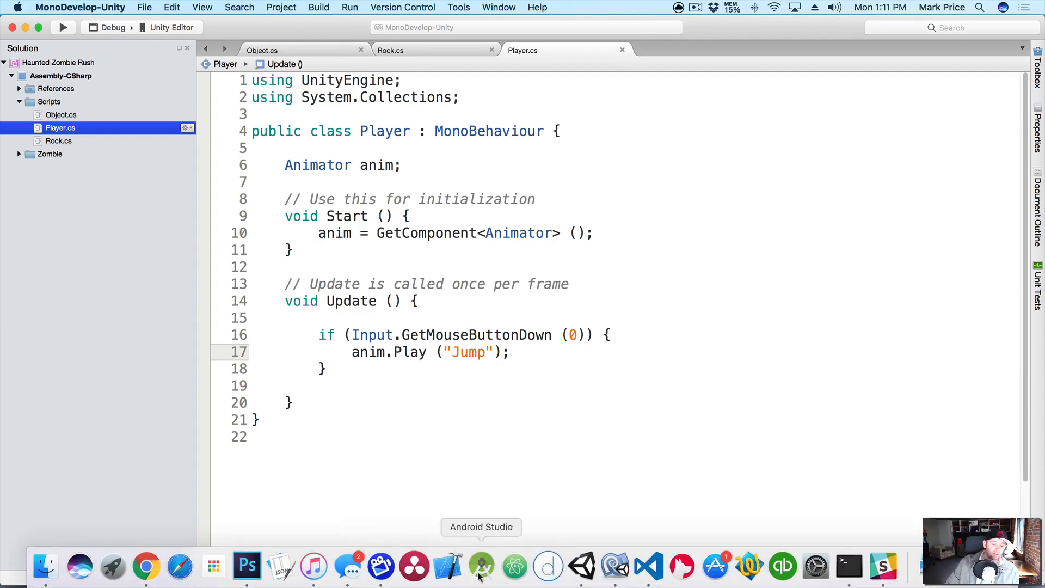
# Switch to Unity, test the zombie's Jump animation in Play mode, and stop the game
pyautogui.click(584, 569)
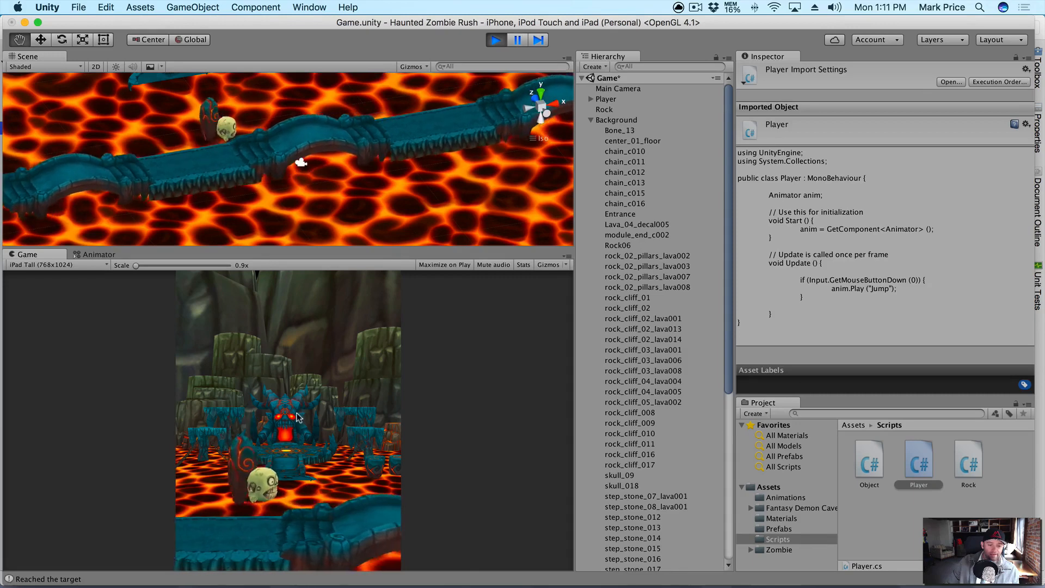
pyautogui.click(494, 40)
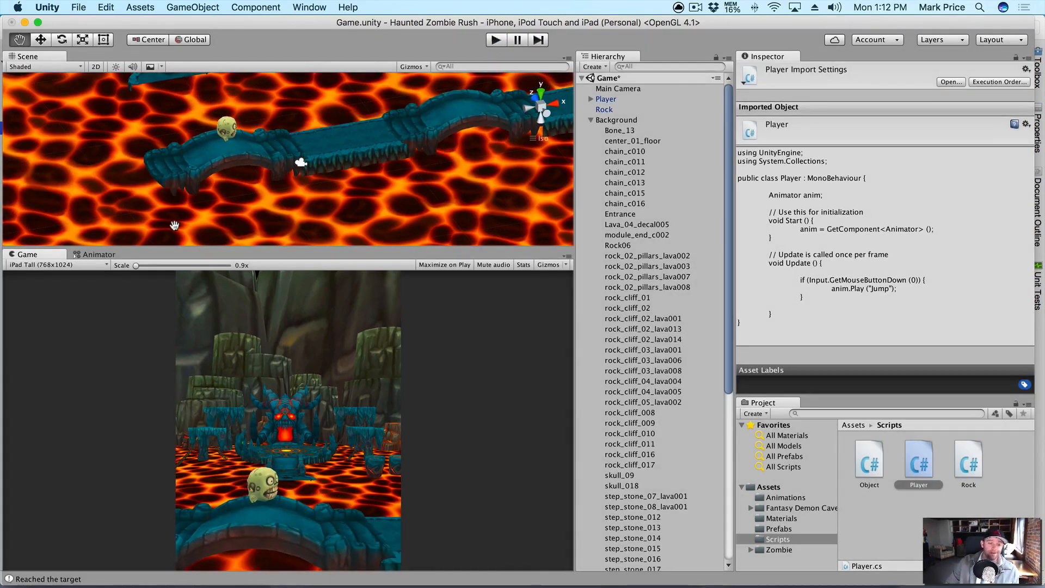
# Examine the Zombie controller from the Animations folder, including its Idle and Jump states, layers and parameters in the Animator
pyautogui.click(88, 255)
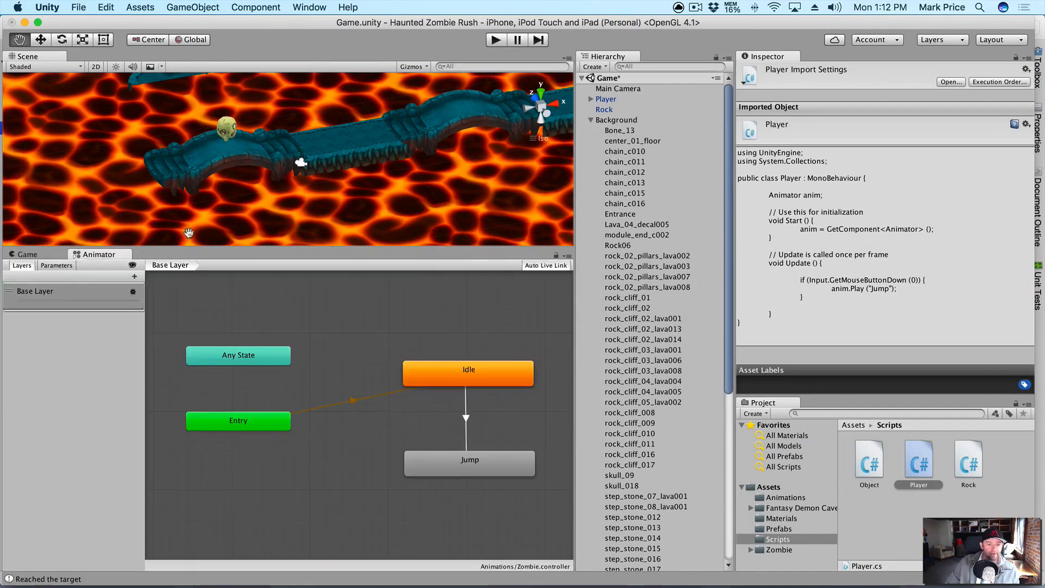
pyautogui.click(779, 489)
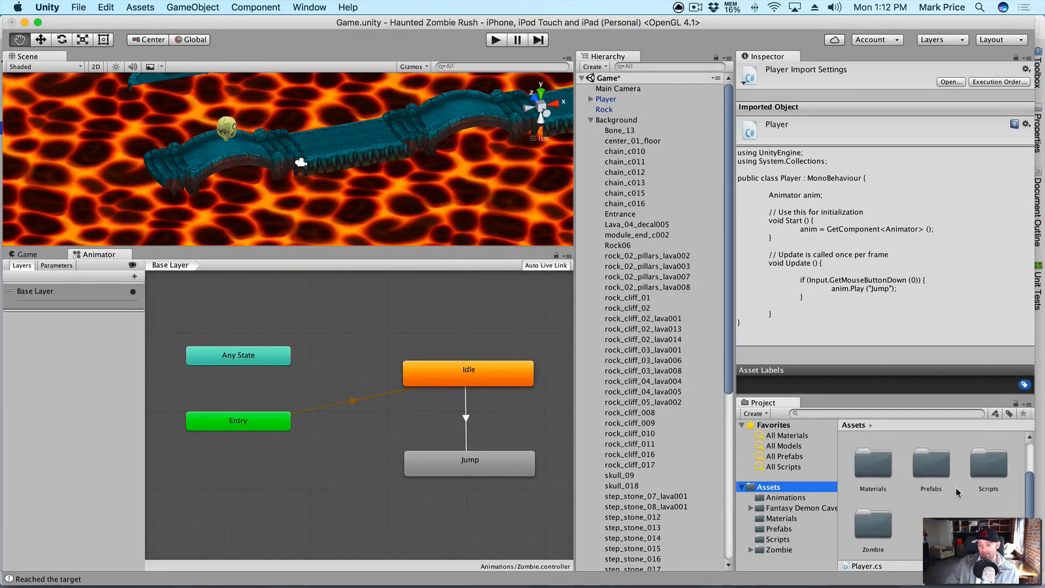
pyautogui.click(786, 498)
pyautogui.click(871, 455)
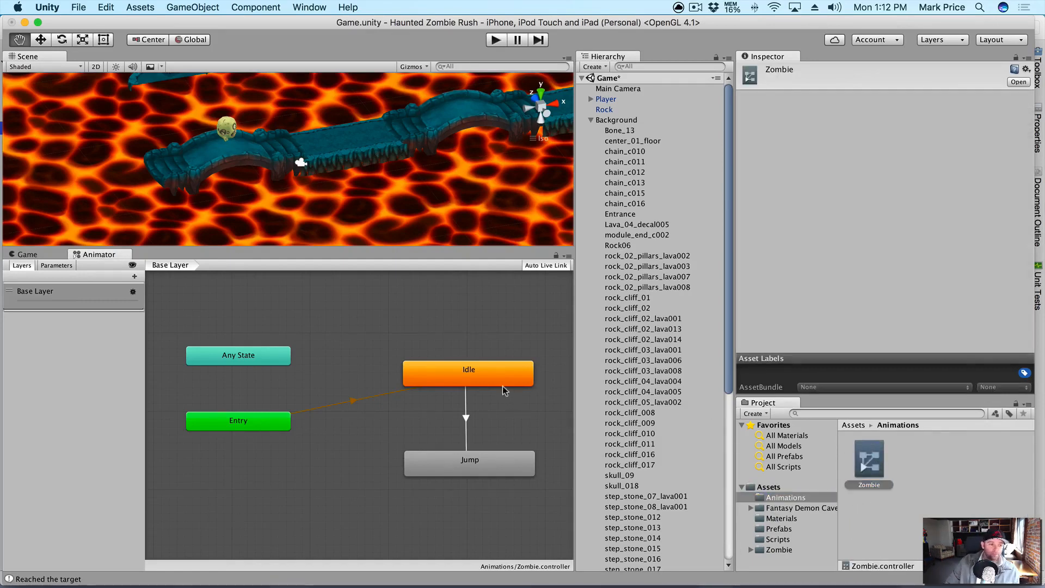
pyautogui.click(75, 304)
pyautogui.click(57, 266)
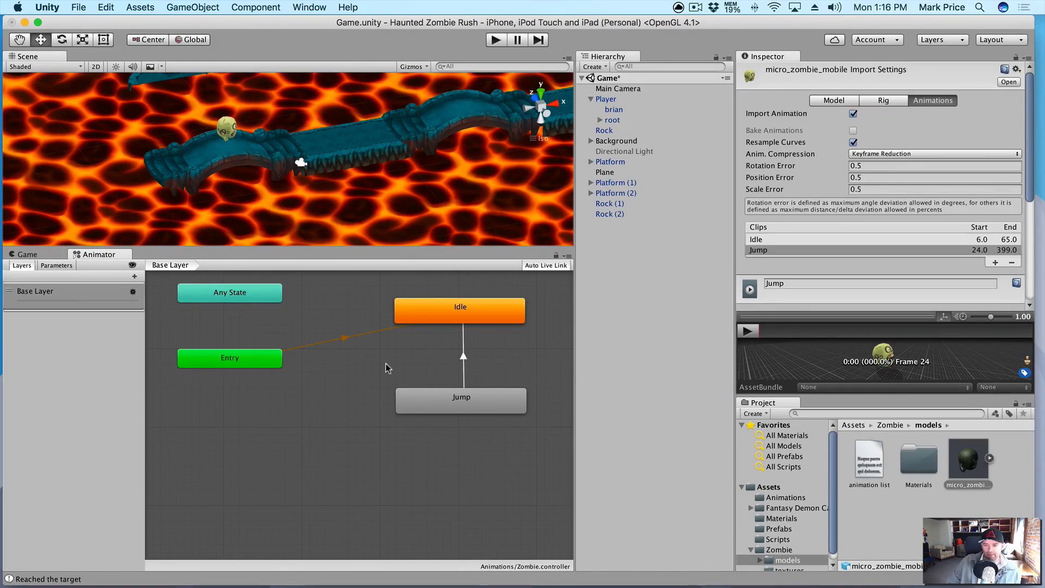
# Set the Jump clip's start frame to 395 in the micro_zombie_mobile model's import settings and apply the change
pyautogui.click(967, 468)
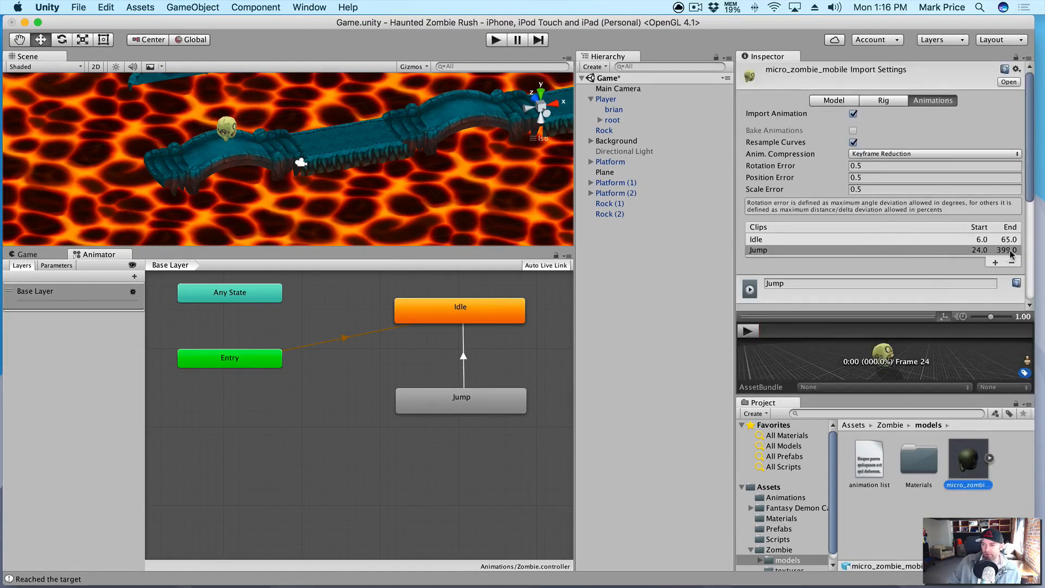
pyautogui.scroll(-5, 857, 244)
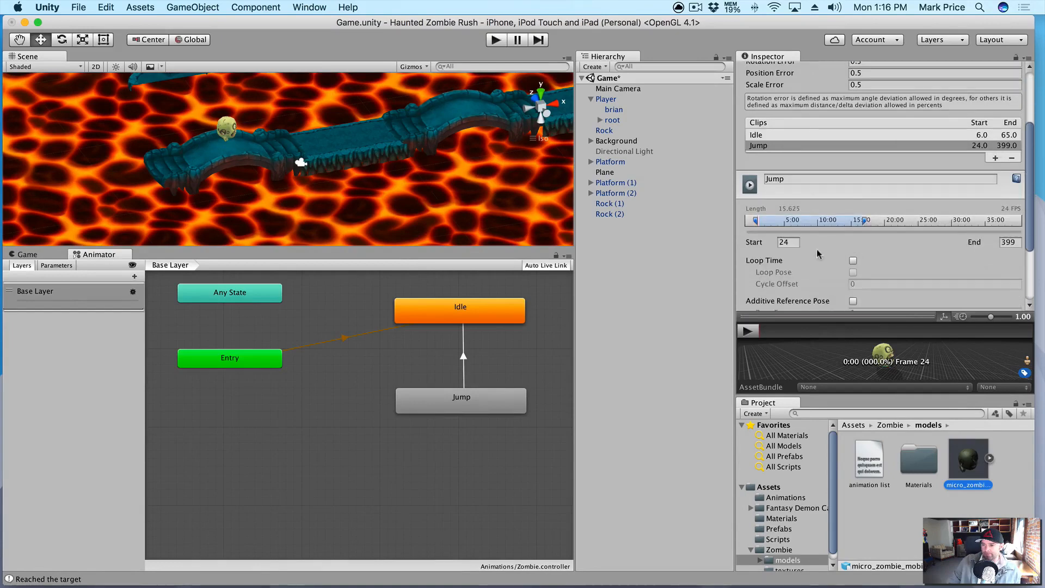
pyautogui.click(793, 239)
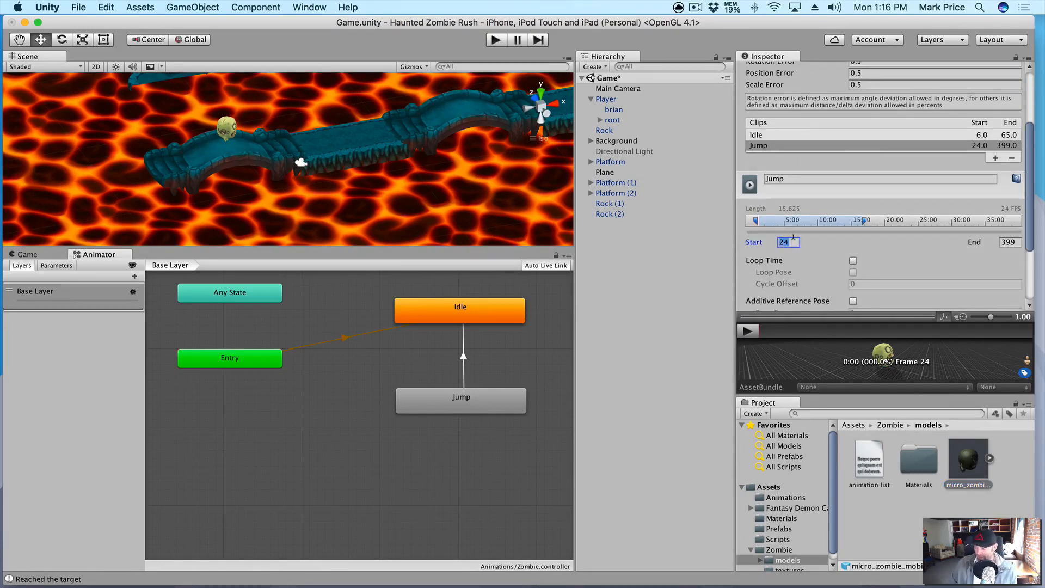
pyautogui.write('395')
pyautogui.press('Tab')
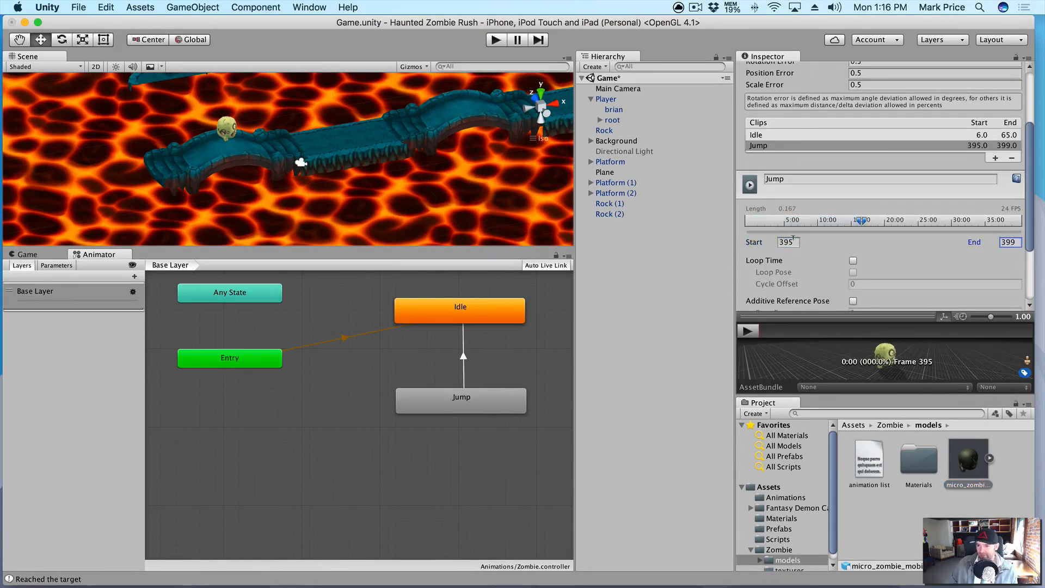
pyautogui.scroll(-4, 816, 258)
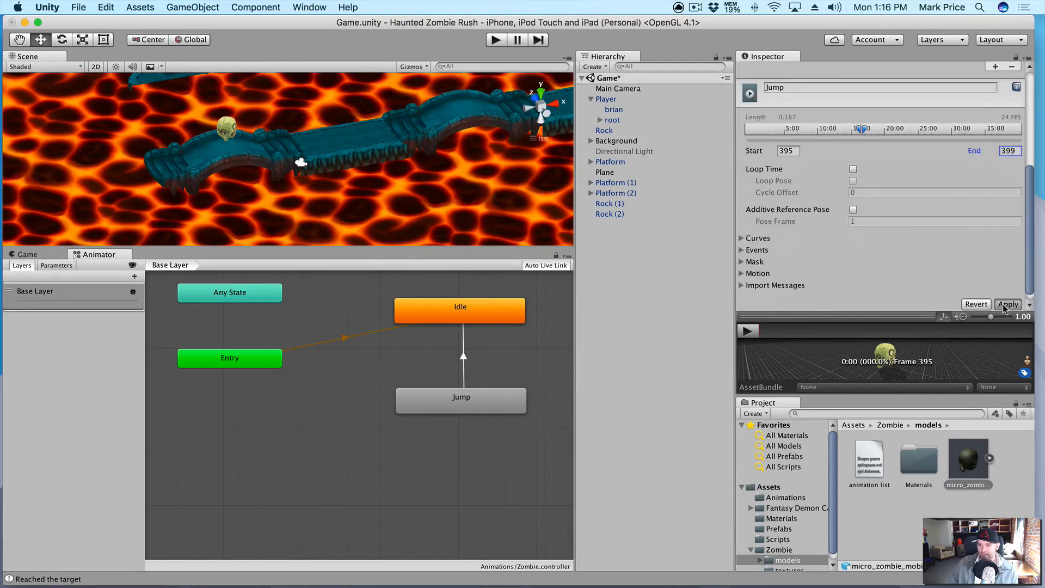
pyautogui.click(1006, 305)
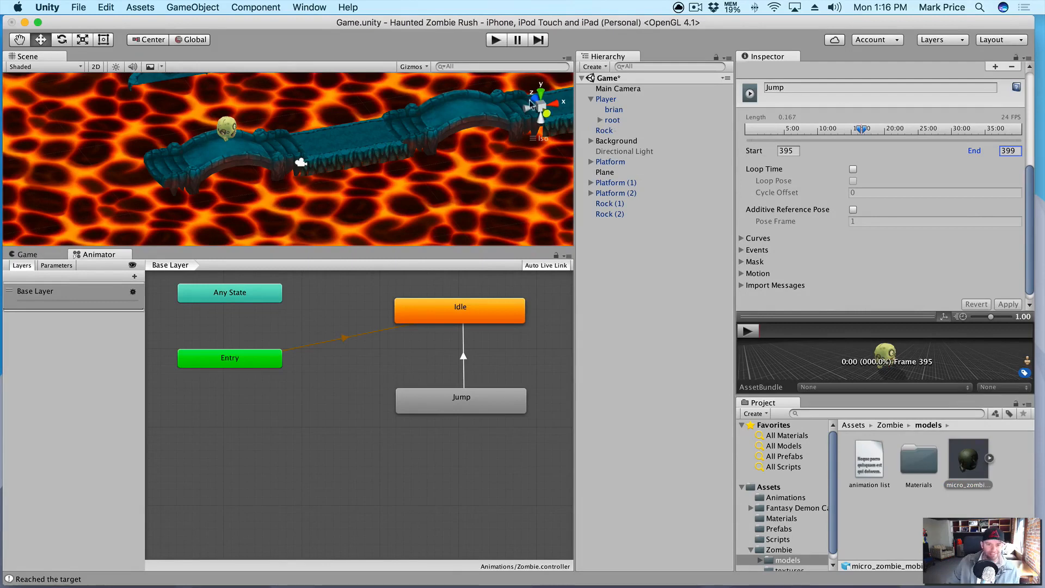
# Test the game in Play mode, check the zombie model's Idle and Jump clip ranges, and stop the game
pyautogui.click(495, 41)
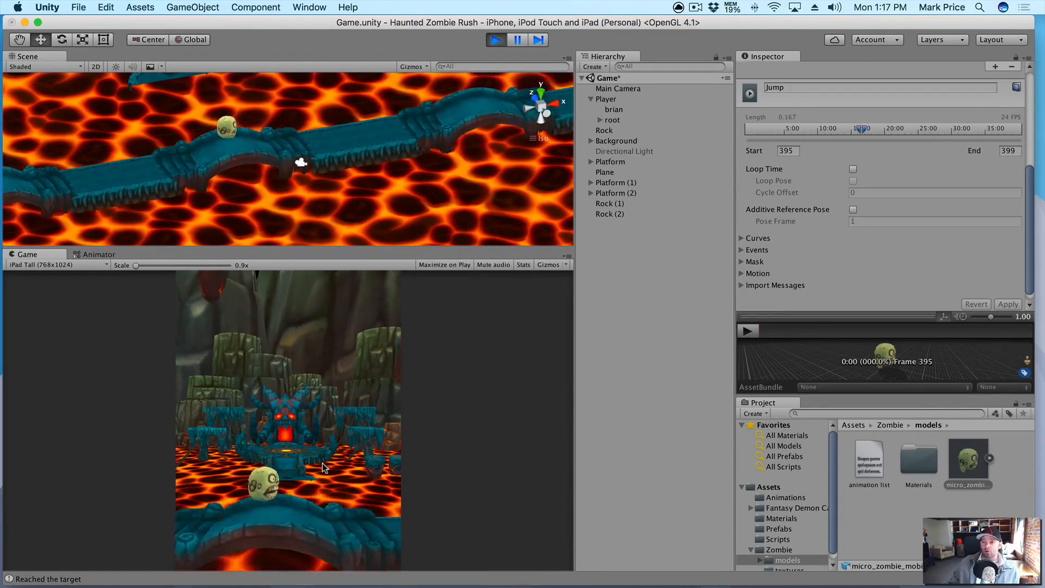
pyautogui.click(967, 463)
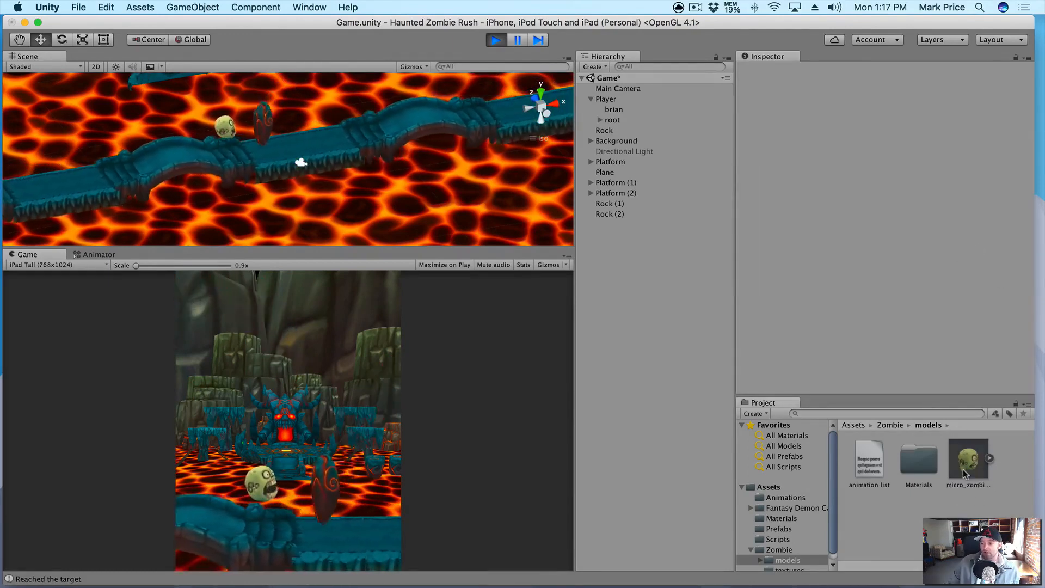
pyautogui.scroll(-5, 871, 207)
pyautogui.scroll(5, 835, 178)
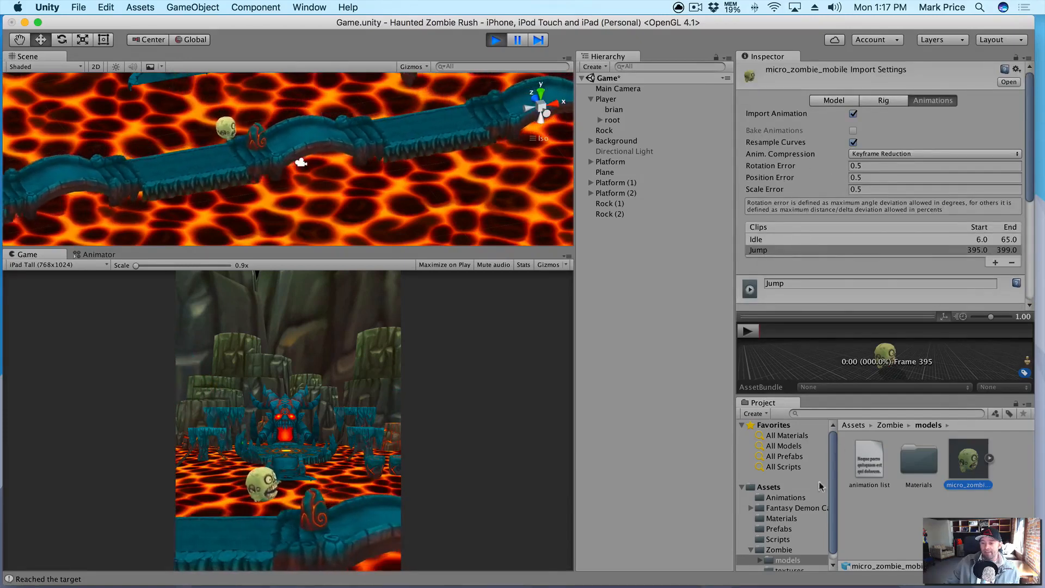
pyautogui.click(792, 498)
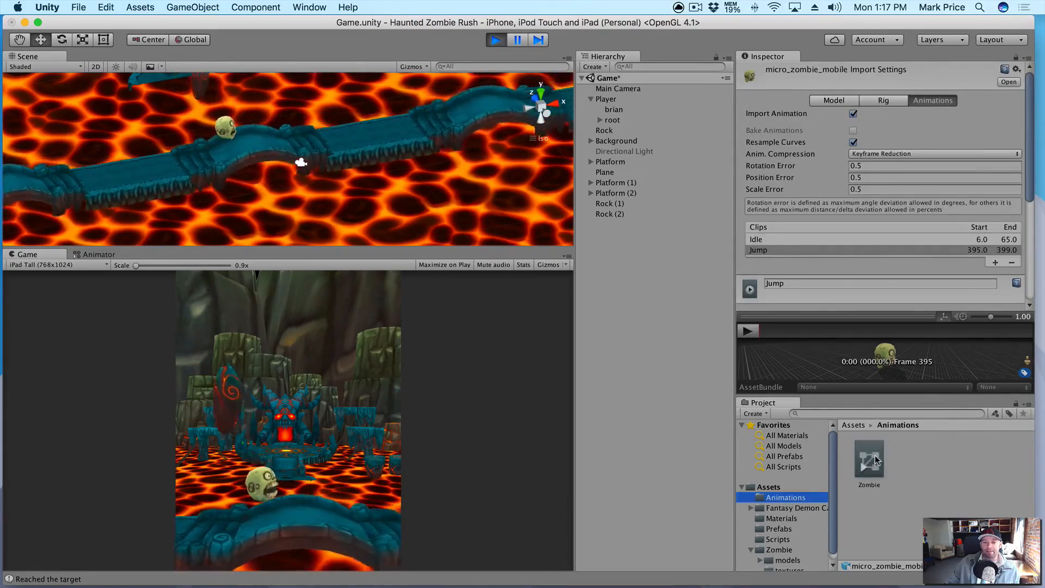
pyautogui.click(495, 40)
# Return to the Animator graph and examine the animation clips inside the micro_zombie_mobile model in Zombie's models folder
pyautogui.click(97, 254)
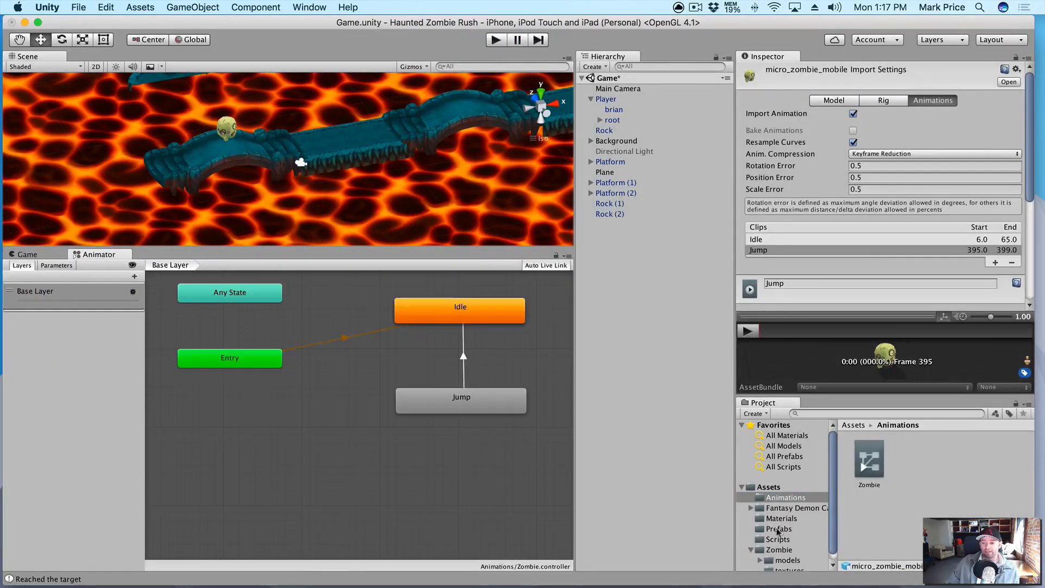
pyautogui.scroll(-1, 806, 484)
pyautogui.click(768, 480)
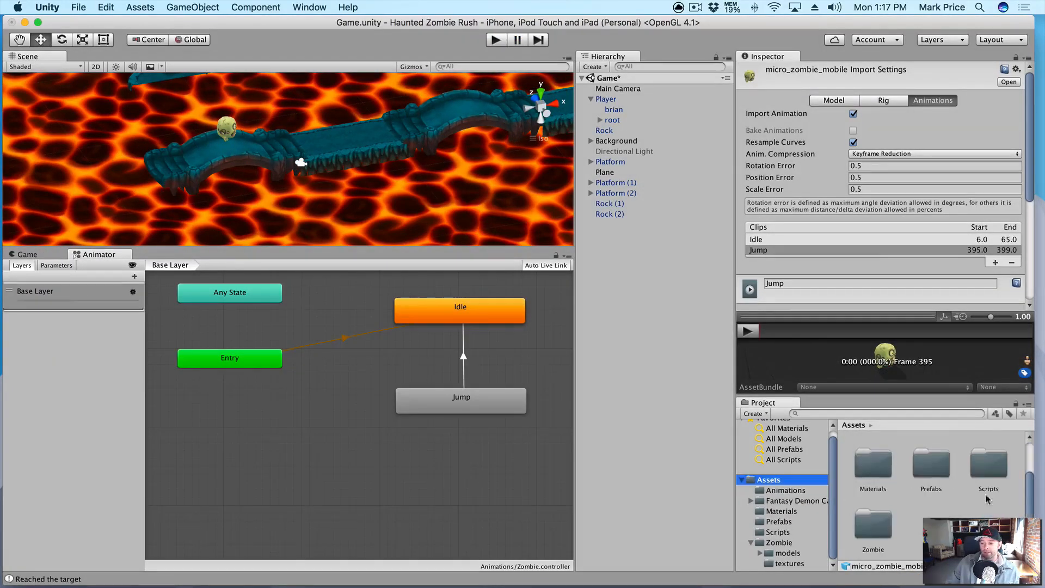
pyautogui.click(787, 553)
pyautogui.click(989, 458)
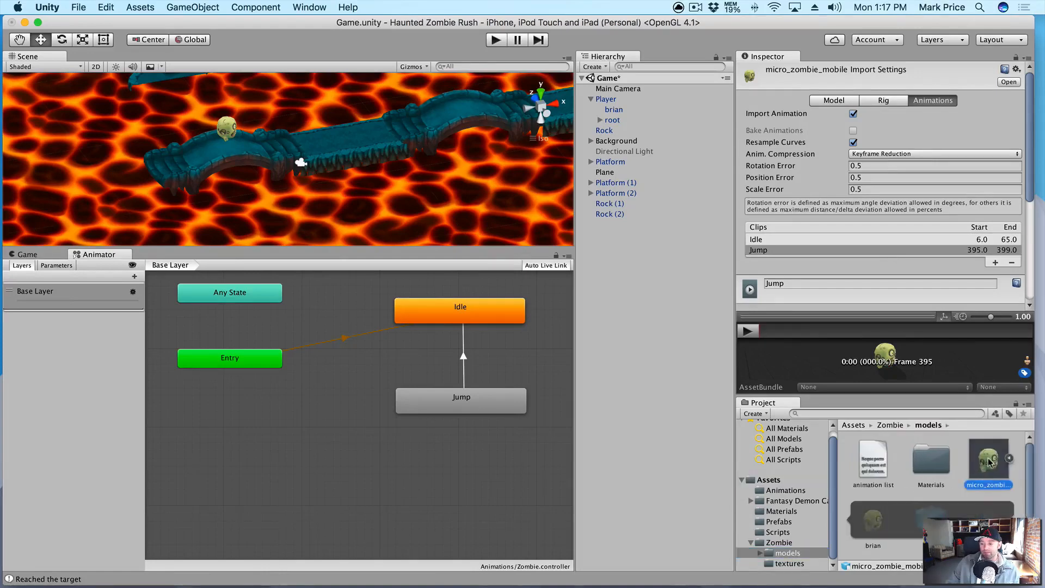
pyautogui.scroll(-1, 876, 525)
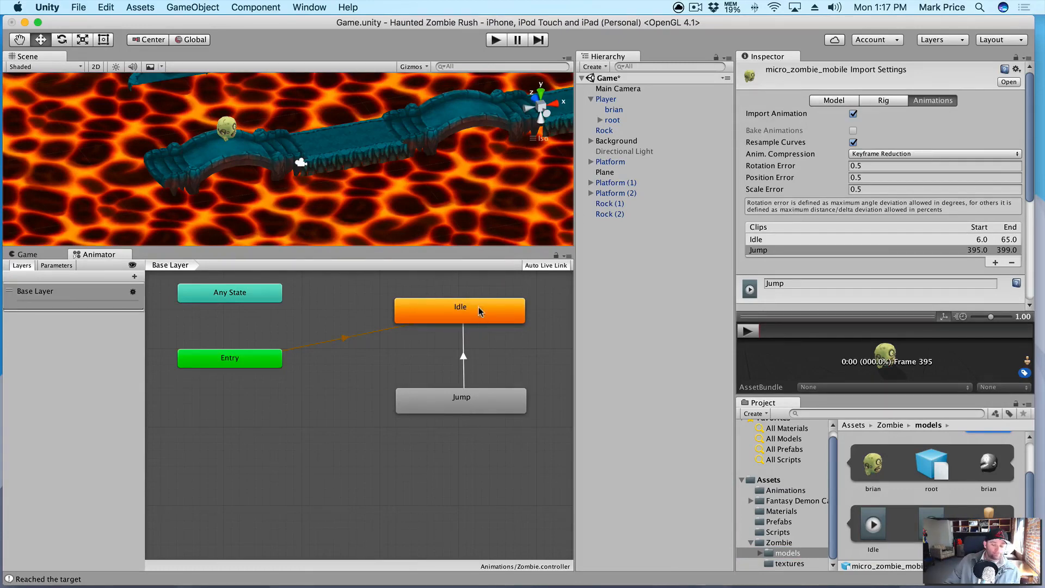
# Inspect the Jump state and its transition to Idle in the Animator graph
pyautogui.click(443, 402)
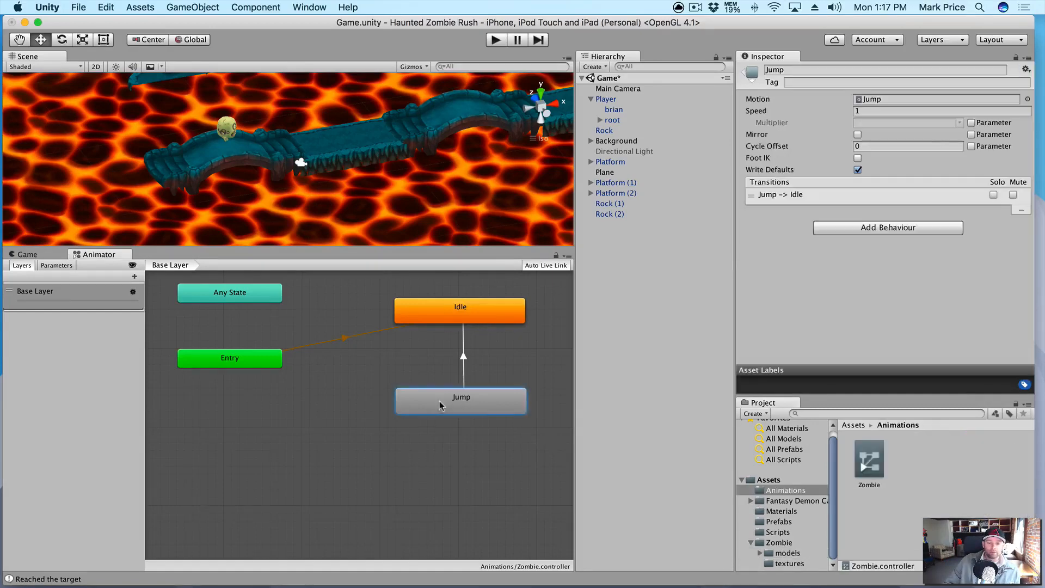
pyautogui.rightClick(464, 393)
pyautogui.click(501, 398)
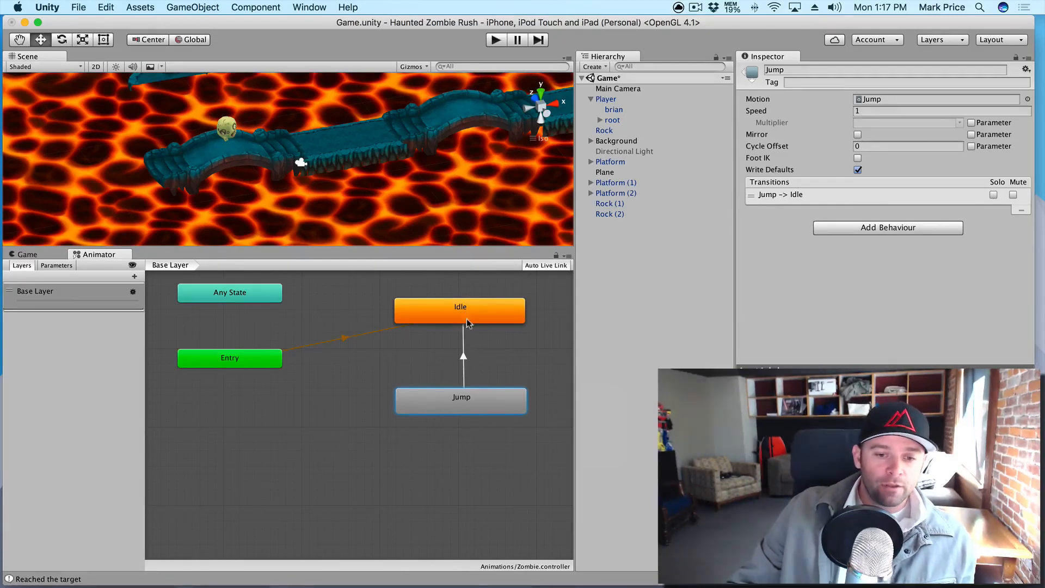
pyautogui.click(460, 354)
# Try to add a transition from the Idle state to the Jump state
pyautogui.rightClick(444, 314)
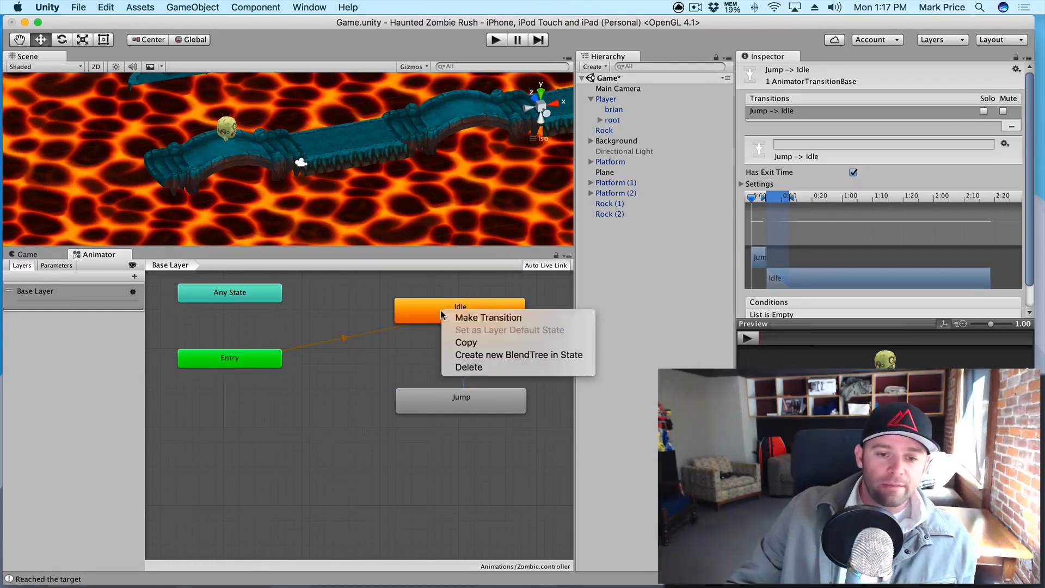
pyautogui.click(479, 315)
pyautogui.click(428, 408)
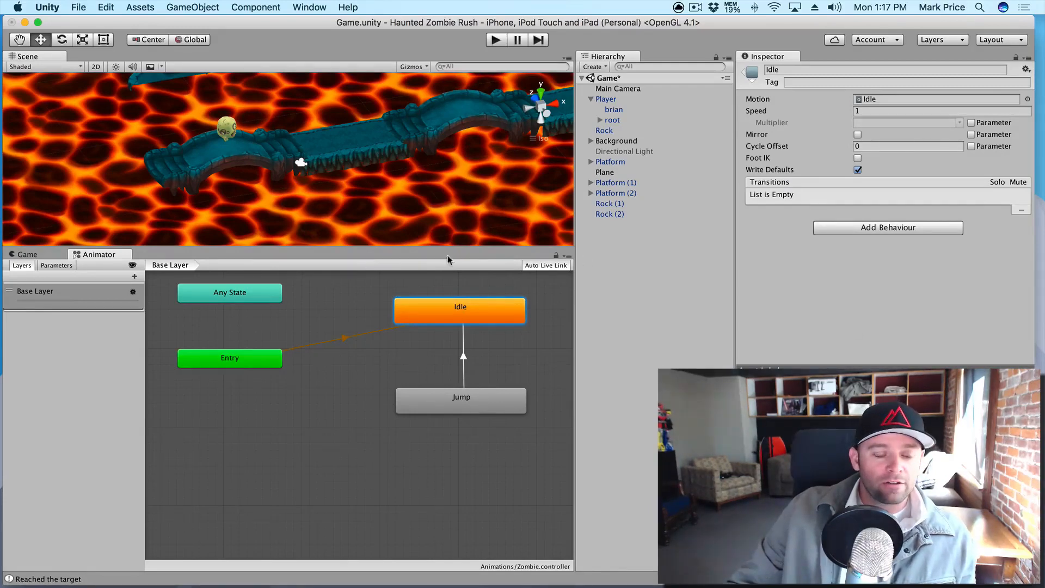
# Start the game in Play mode to test the zombie's Idle and Jump animations
pyautogui.click(496, 40)
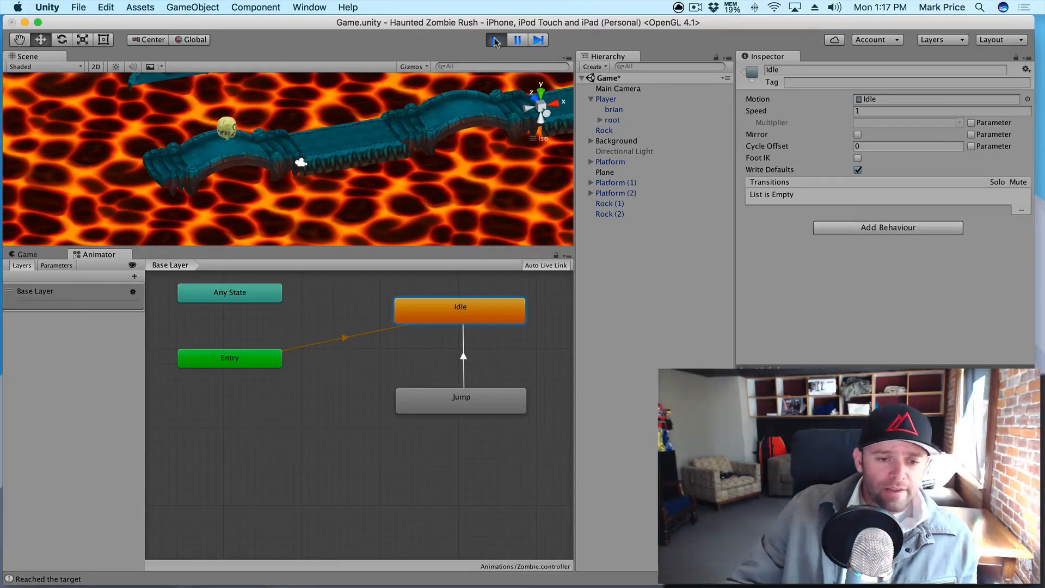